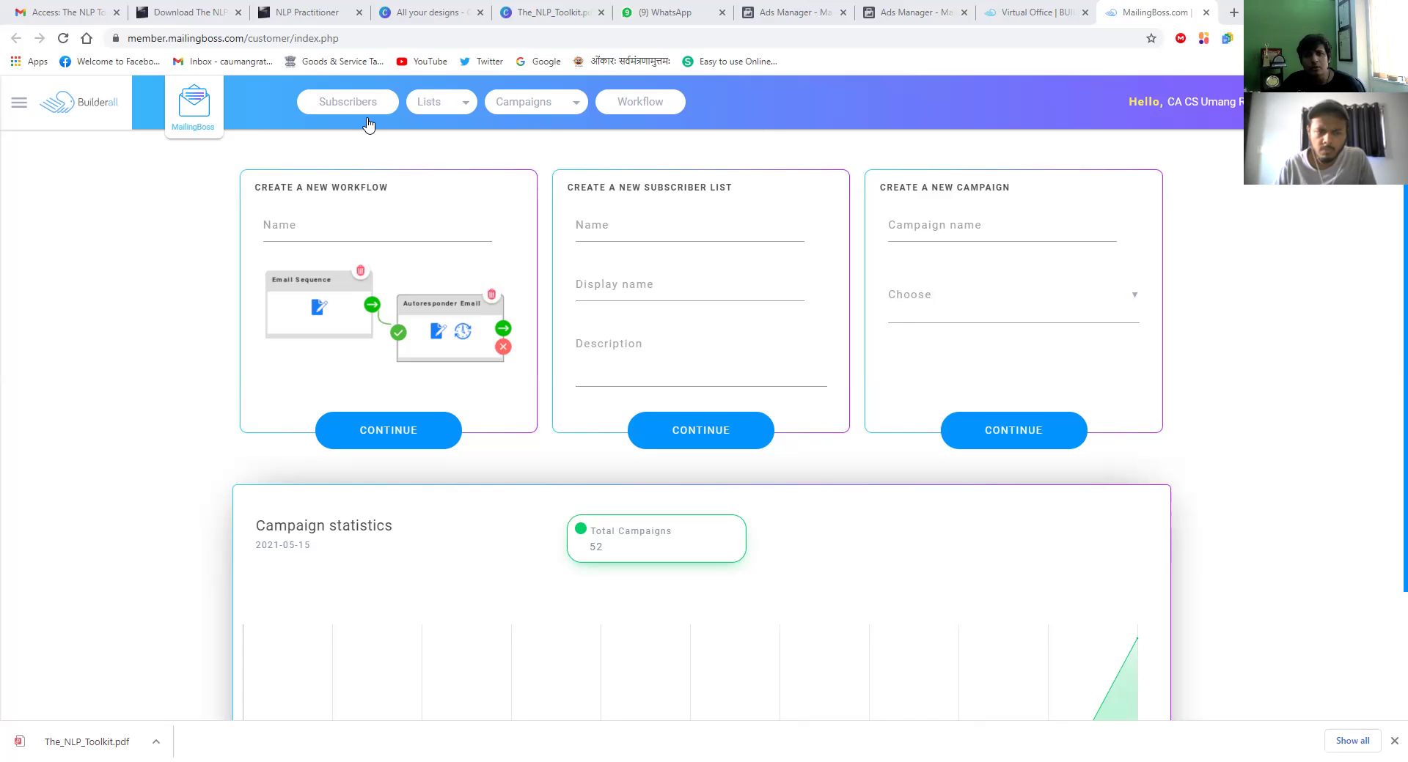
pyautogui.click(394, 116)
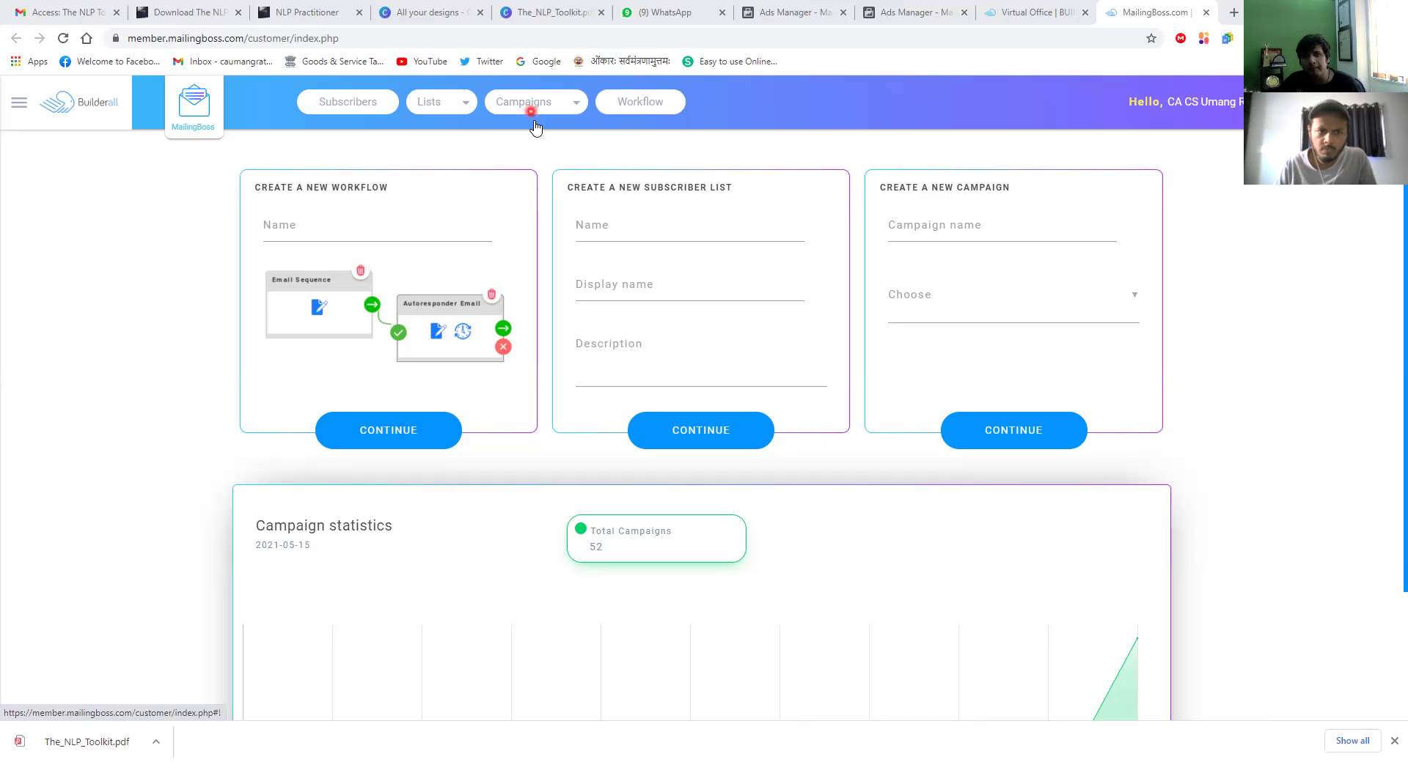
pyautogui.click(641, 106)
pyautogui.click(312, 106)
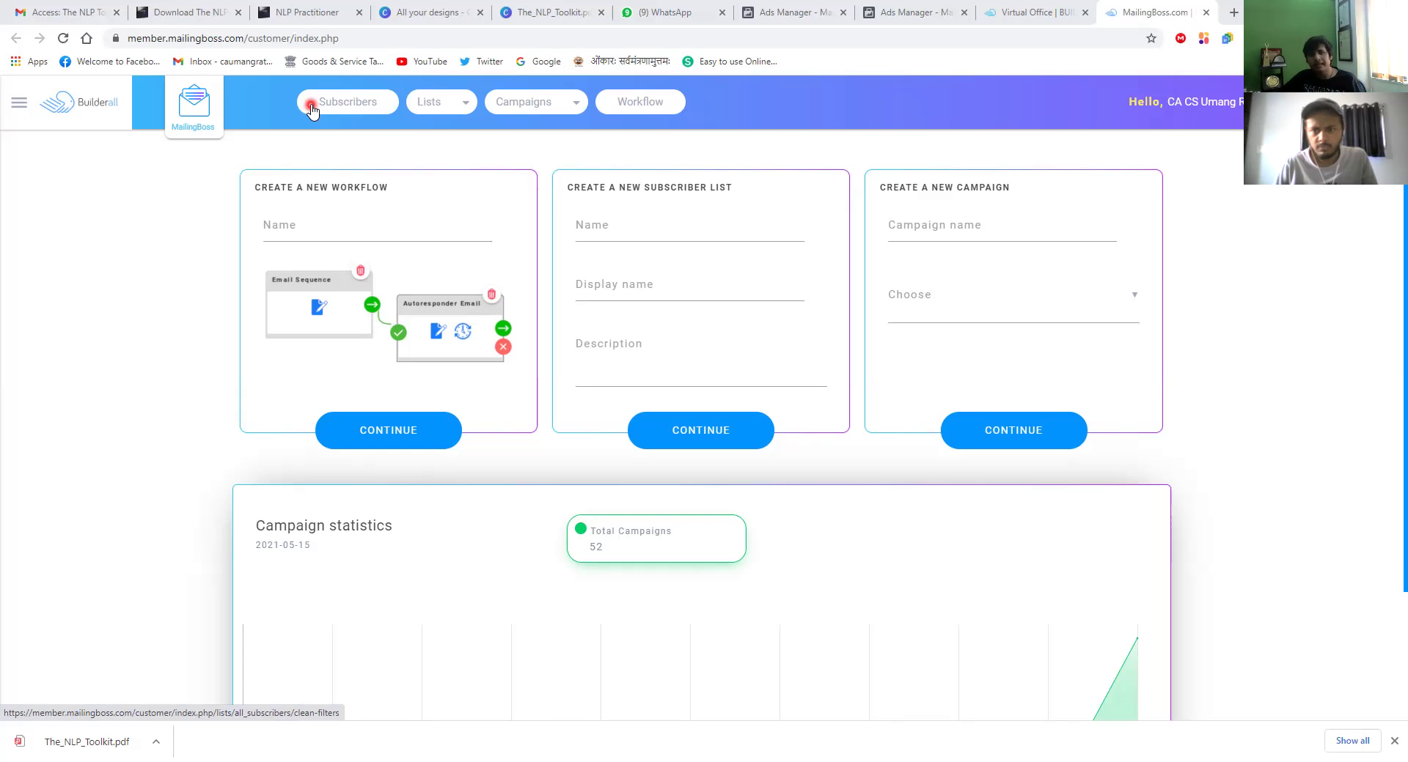
pyautogui.click(439, 105)
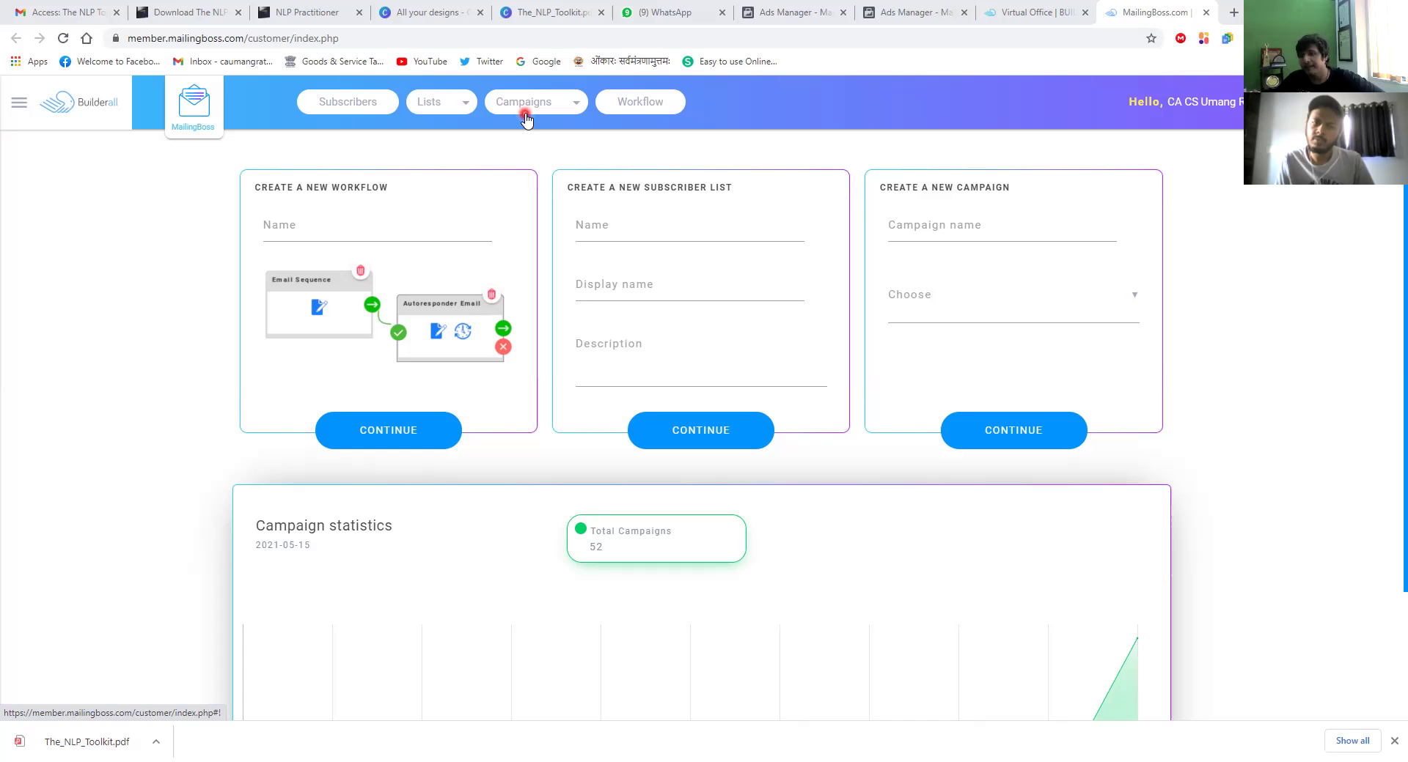
# Step: Open the workflow builder, then return to the MailingBoss dashboard
pyautogui.click(649, 106)
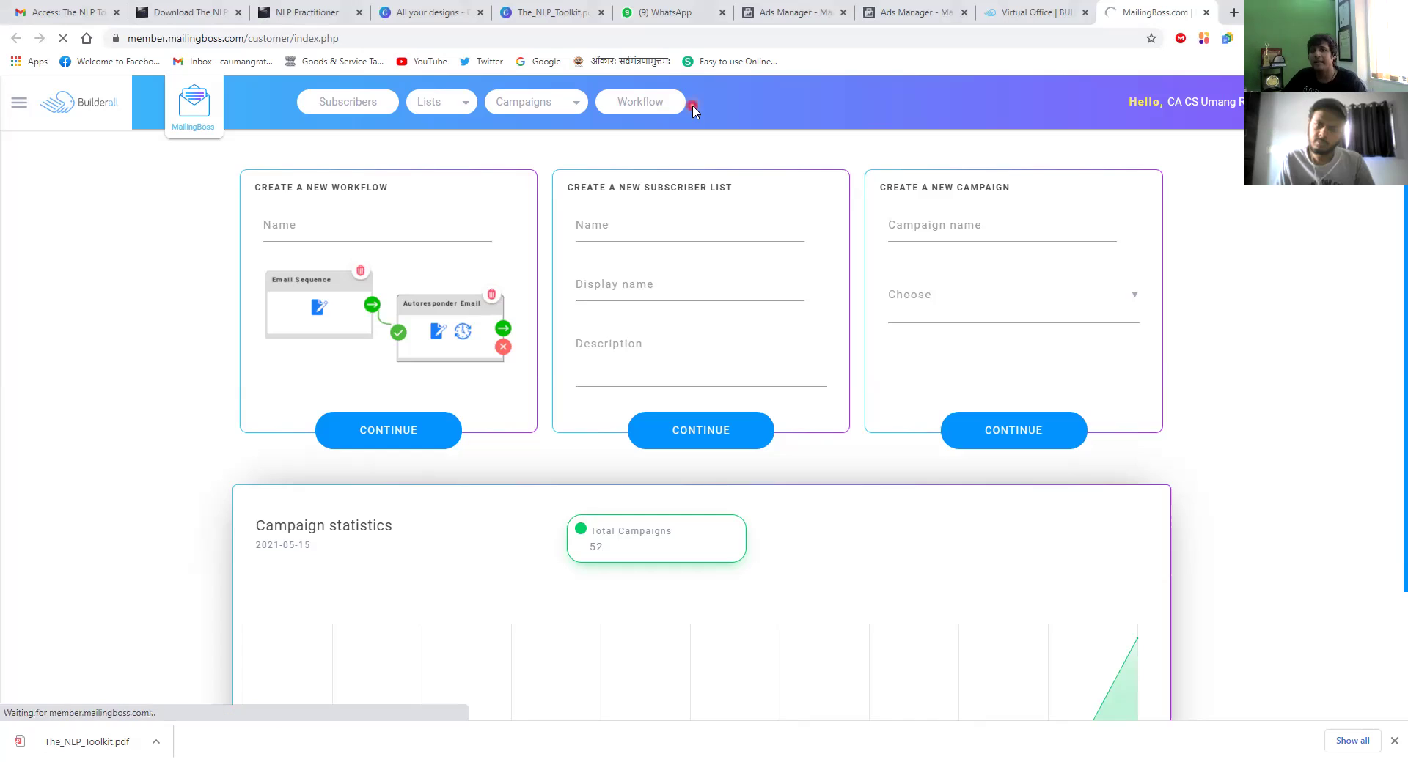
pyautogui.click(639, 102)
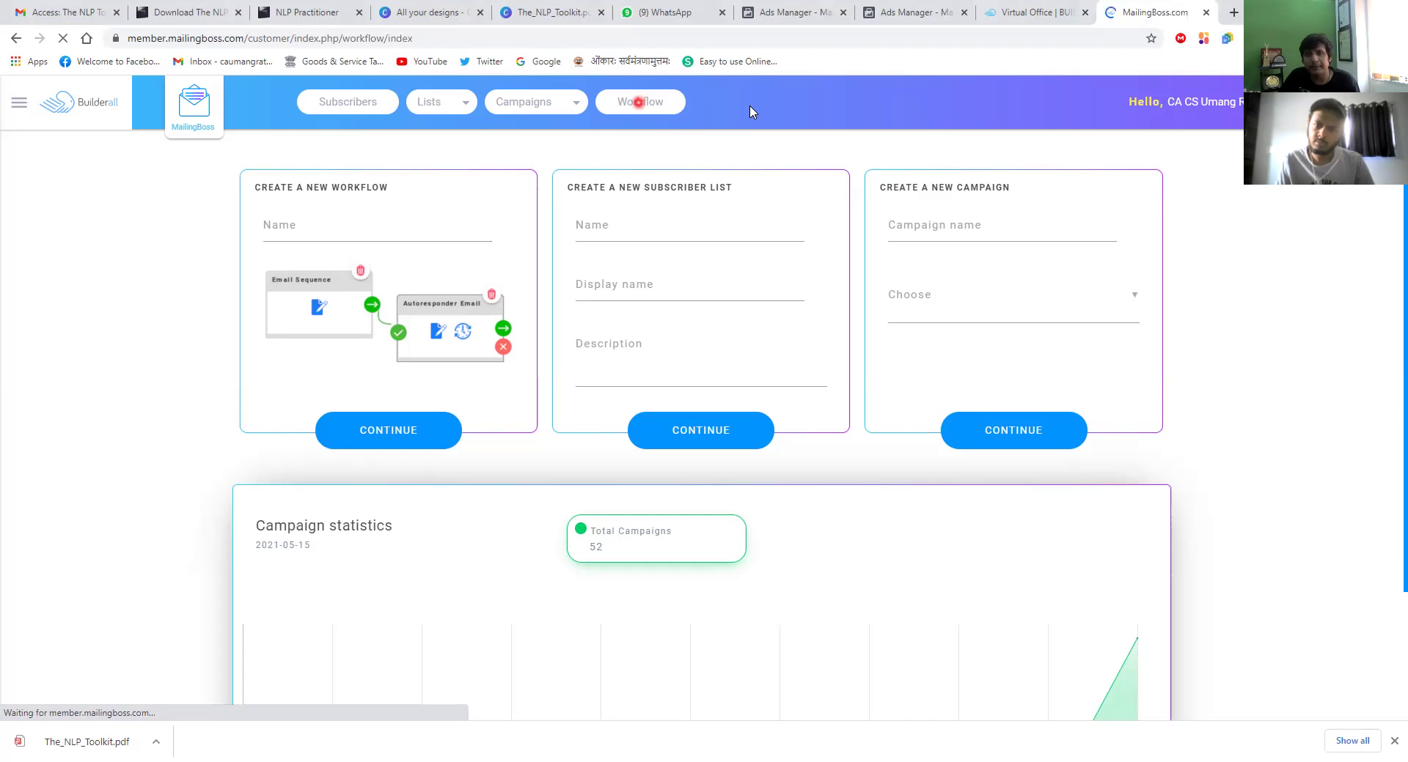
pyautogui.click(753, 137)
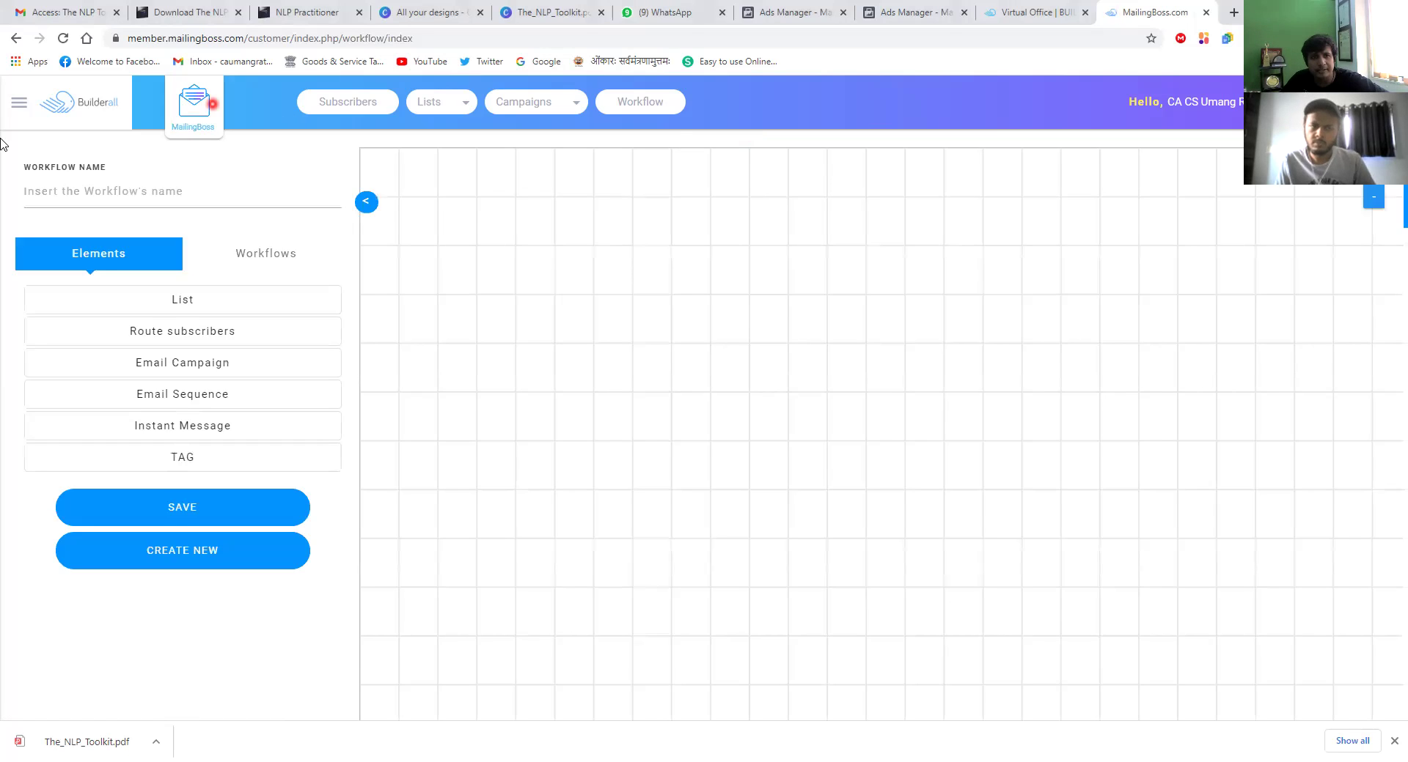
pyautogui.click(194, 115)
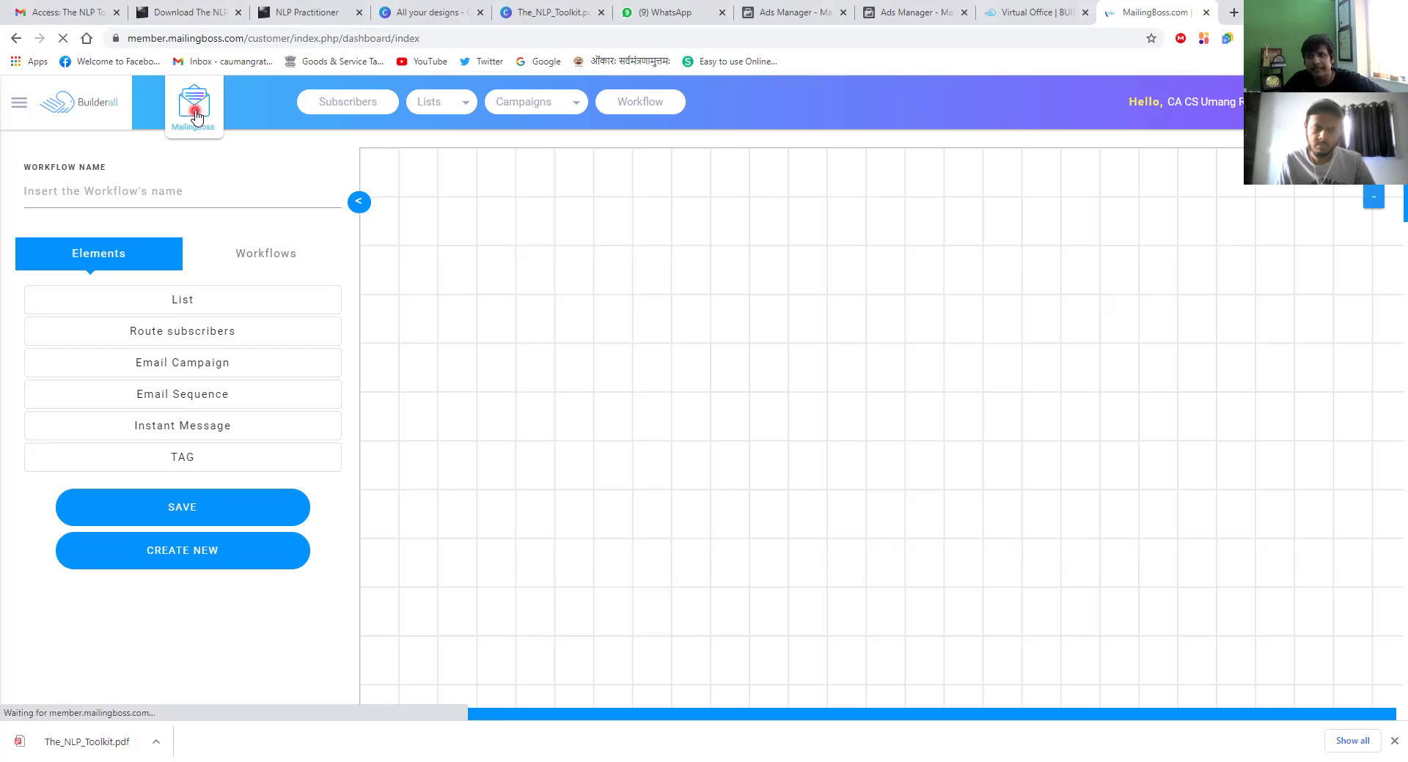
# Step: Open the overview of subscriber lists and look through the existing lists
pyautogui.click(412, 110)
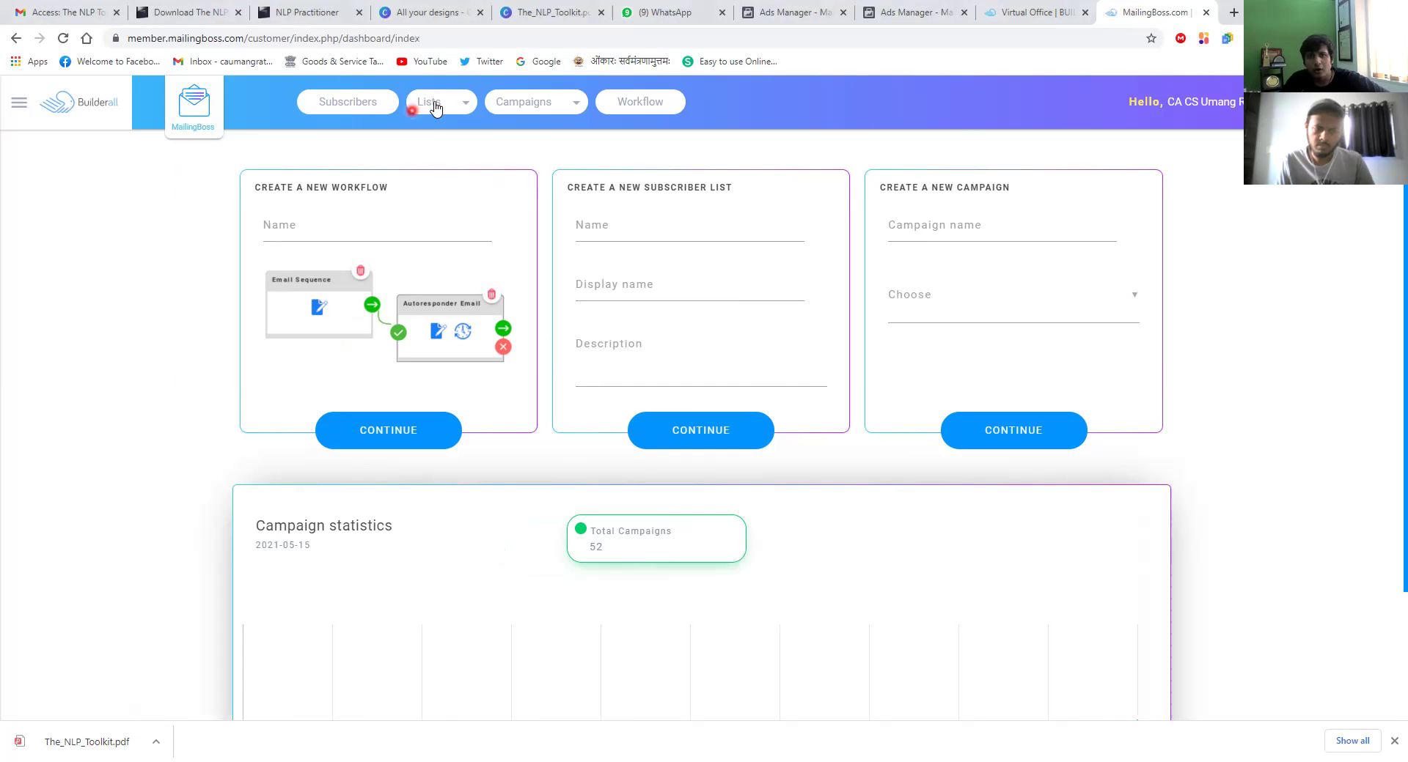
pyautogui.click(441, 119)
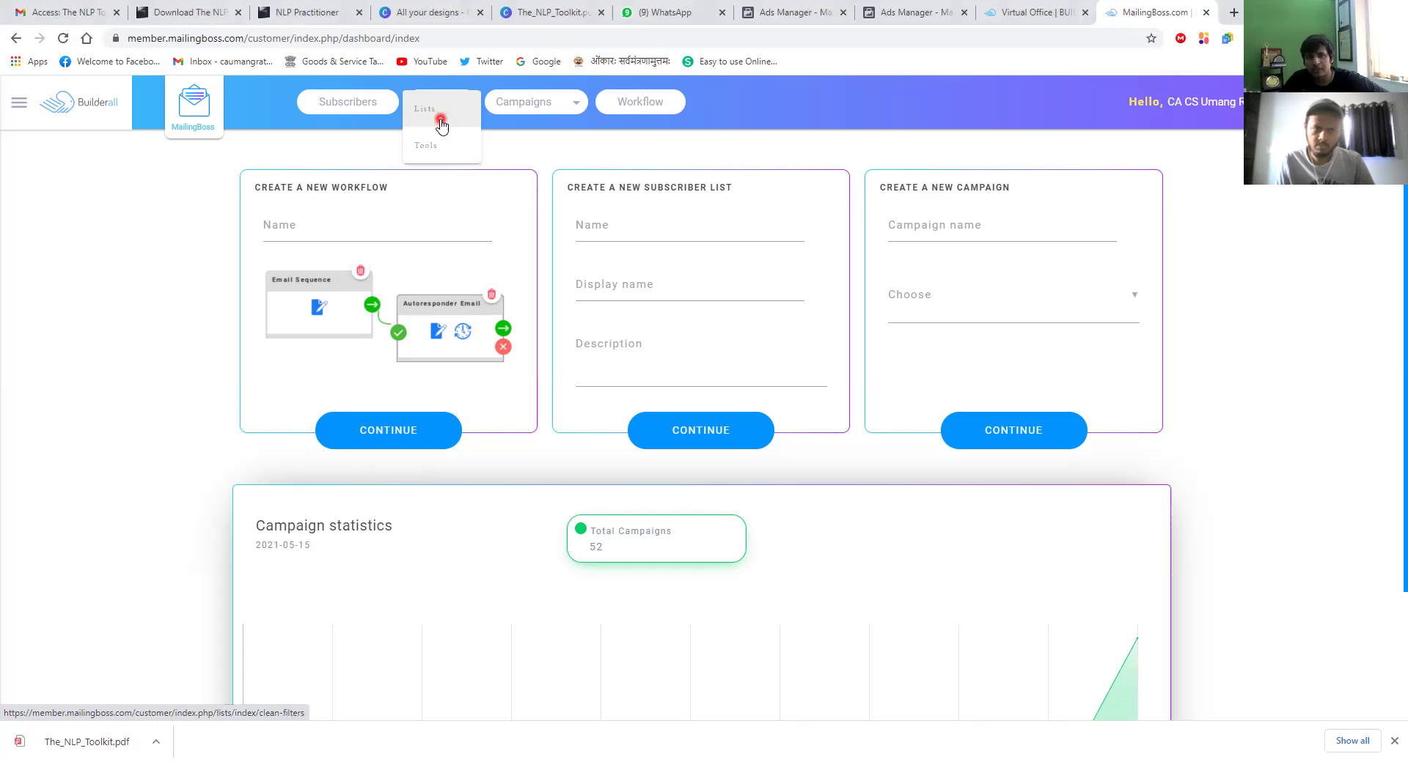
pyautogui.click(440, 121)
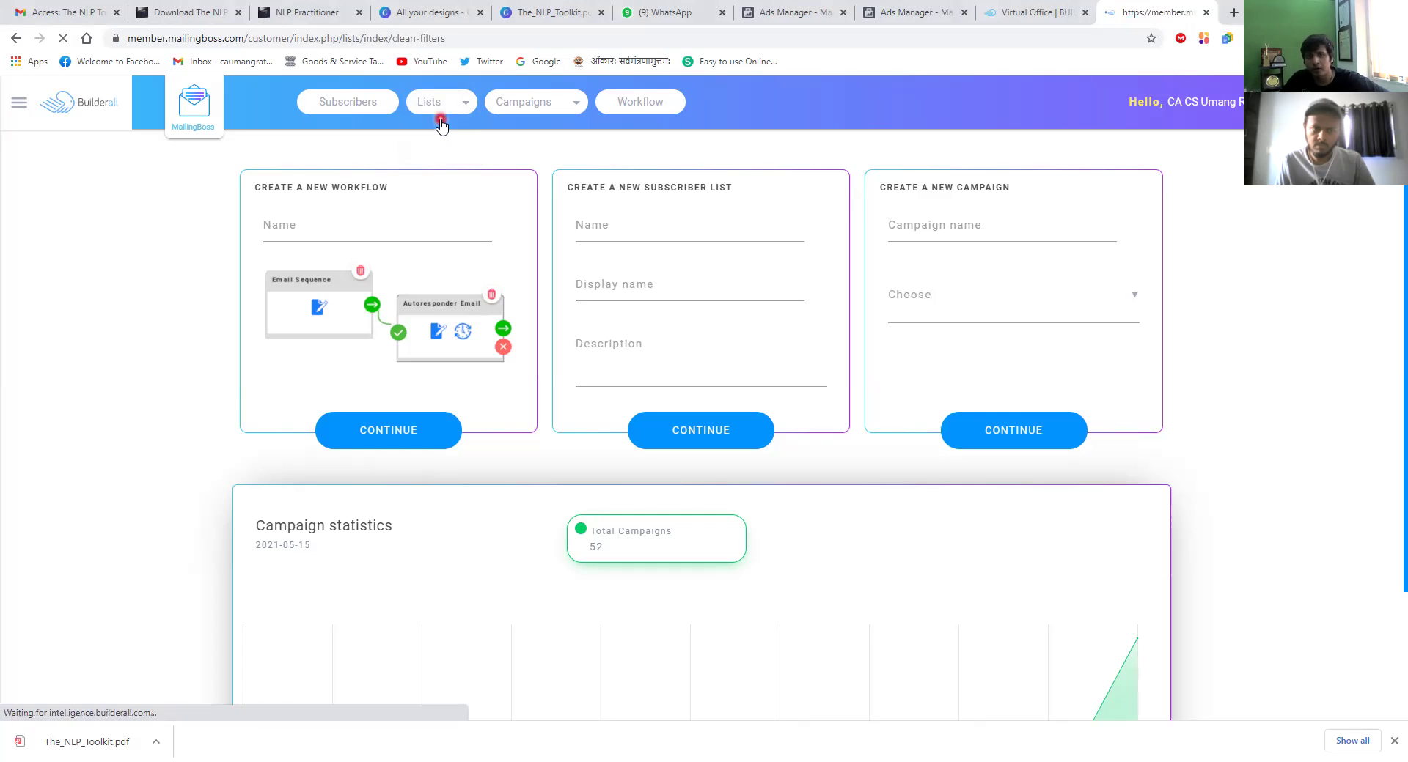
pyautogui.click(446, 177)
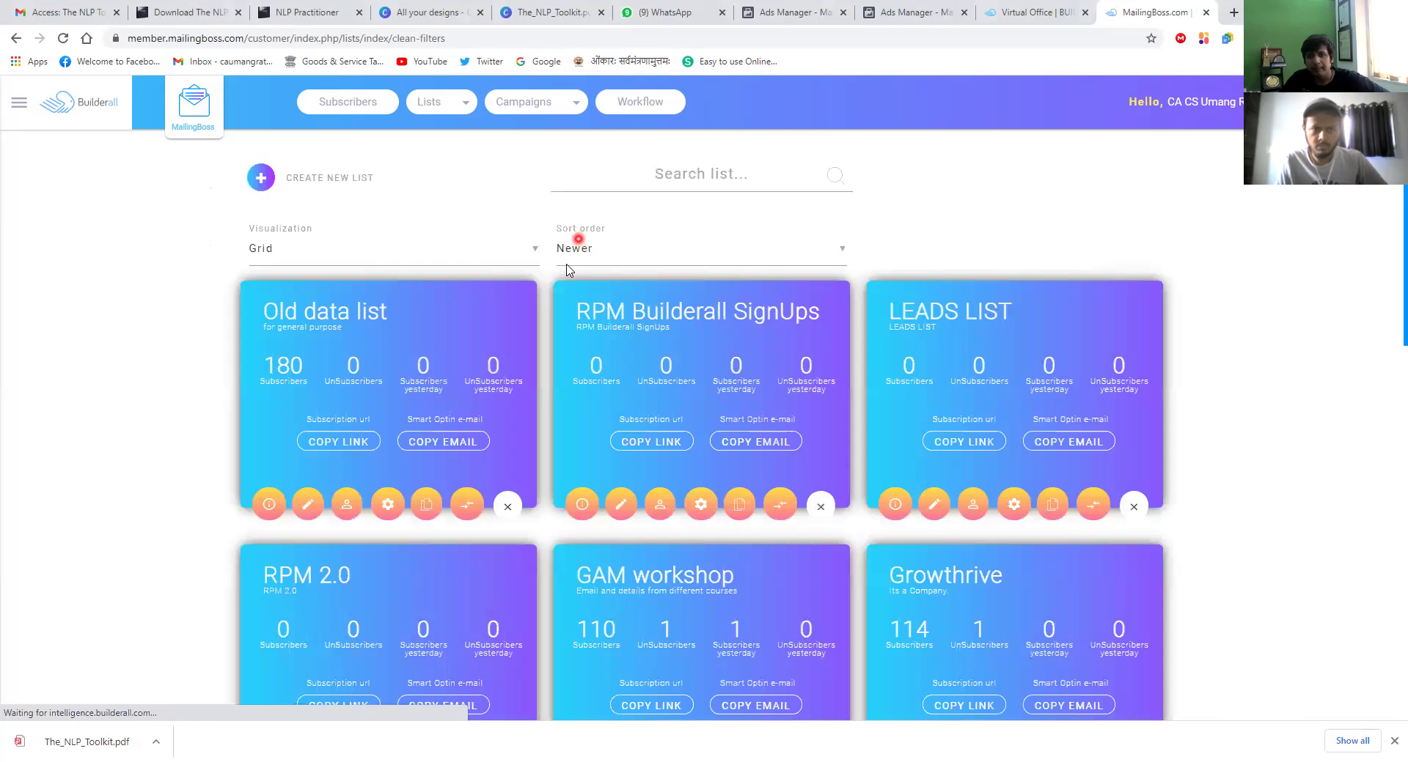
pyautogui.scroll(-3, 619, 407)
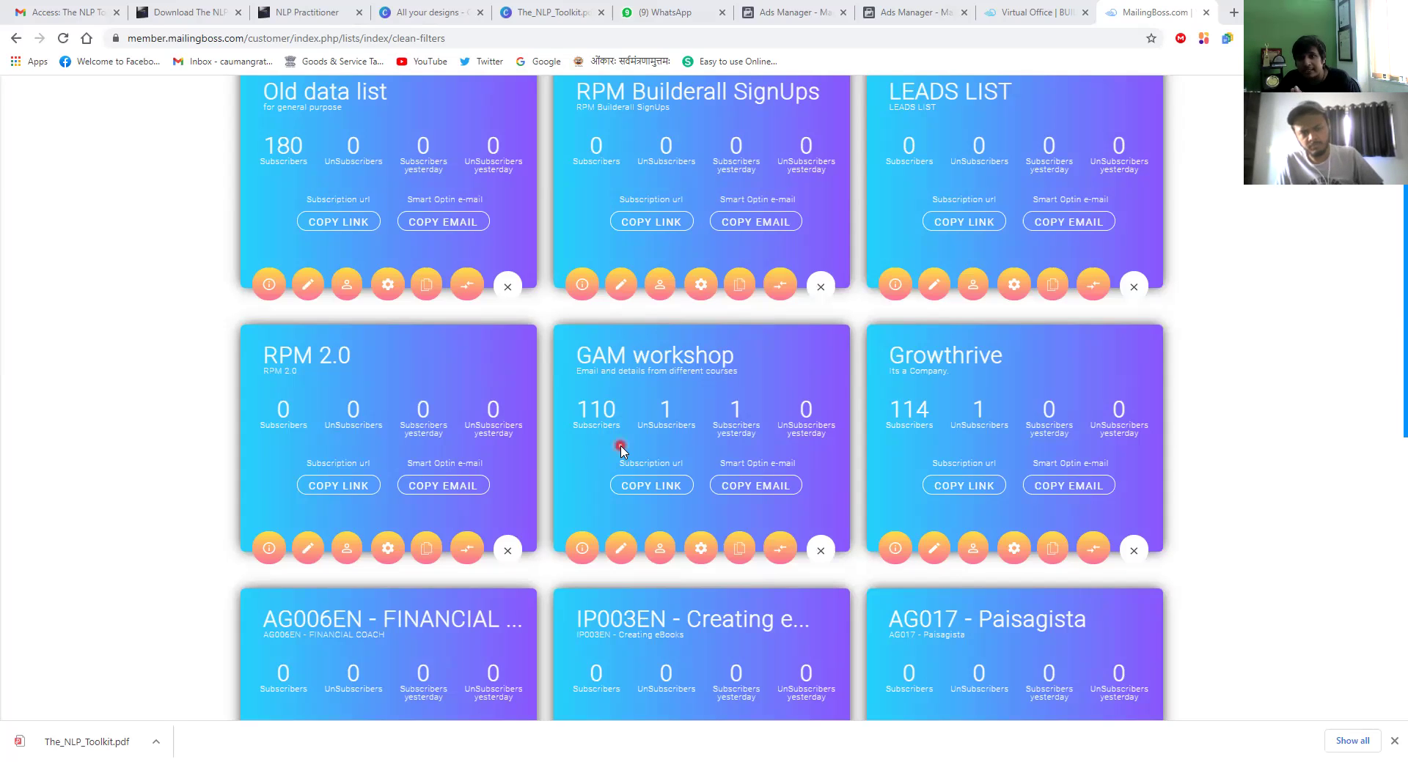
pyautogui.scroll(3, 620, 449)
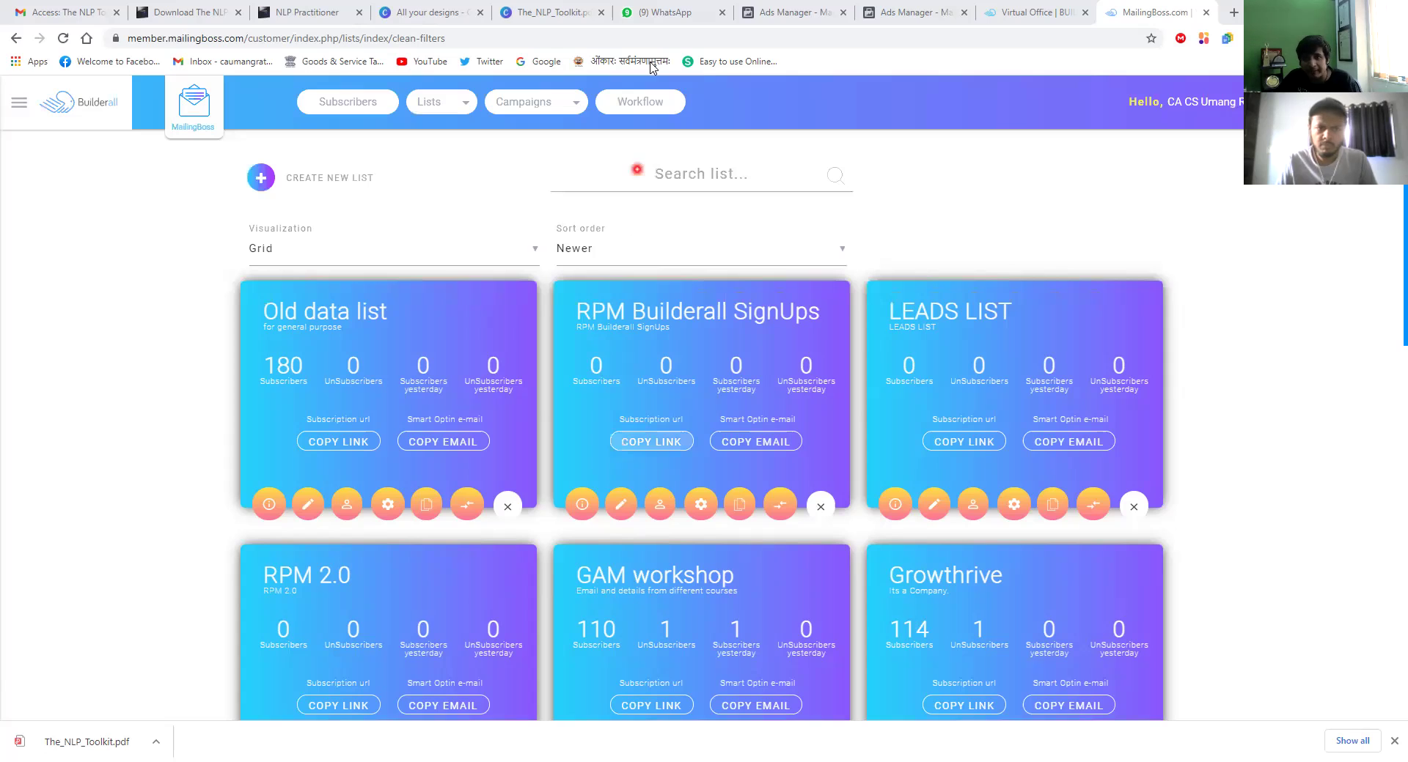
# Step: Open the overview of all email campaigns and go through its first page of results
pyautogui.click(551, 115)
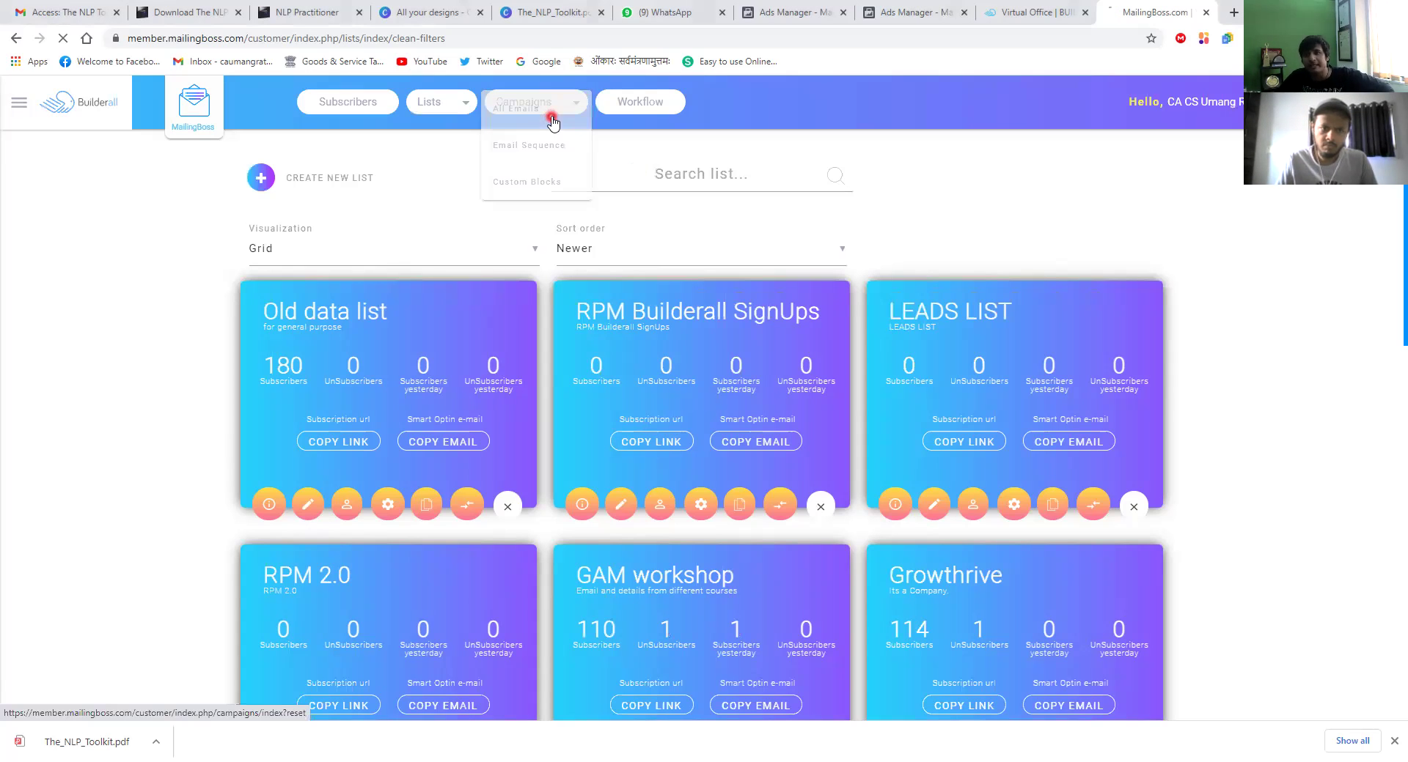
pyautogui.click(551, 117)
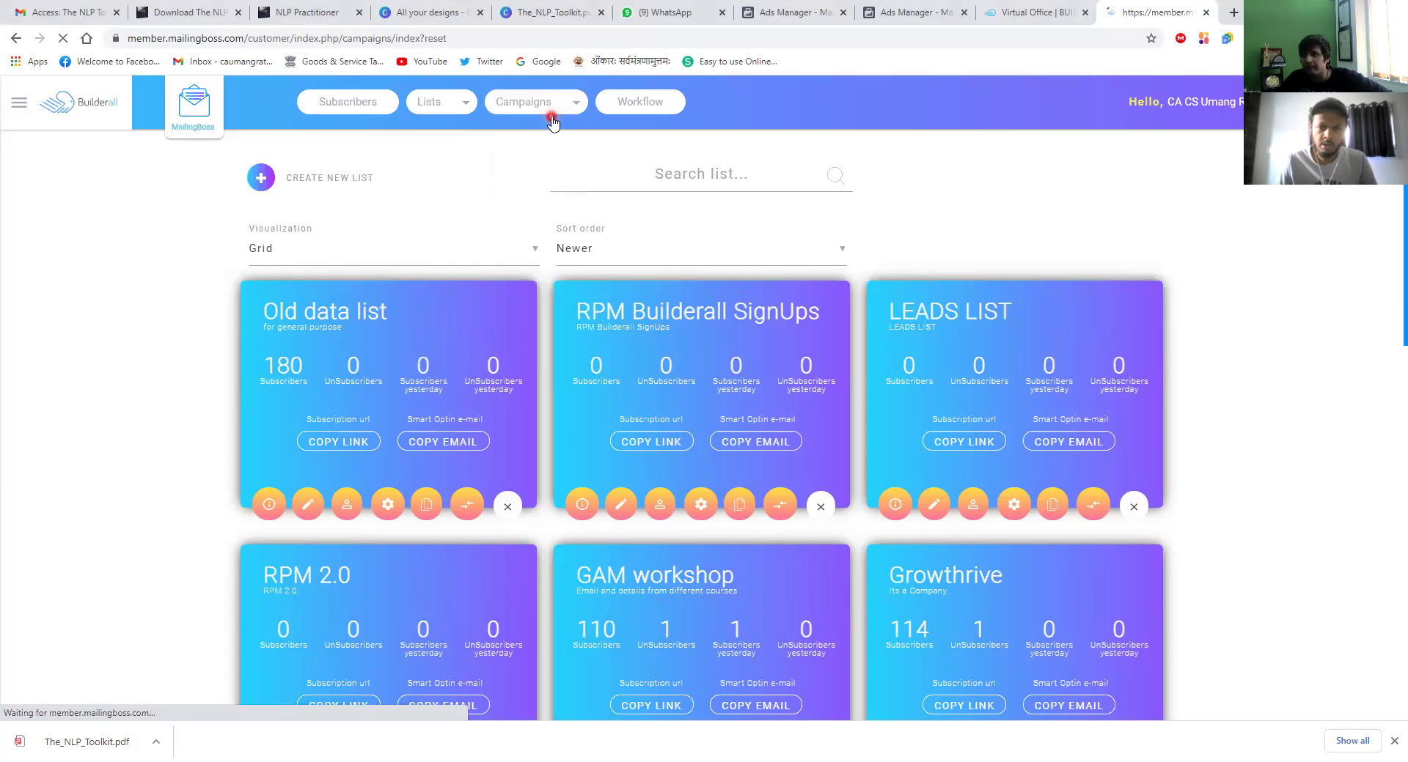
pyautogui.click(435, 311)
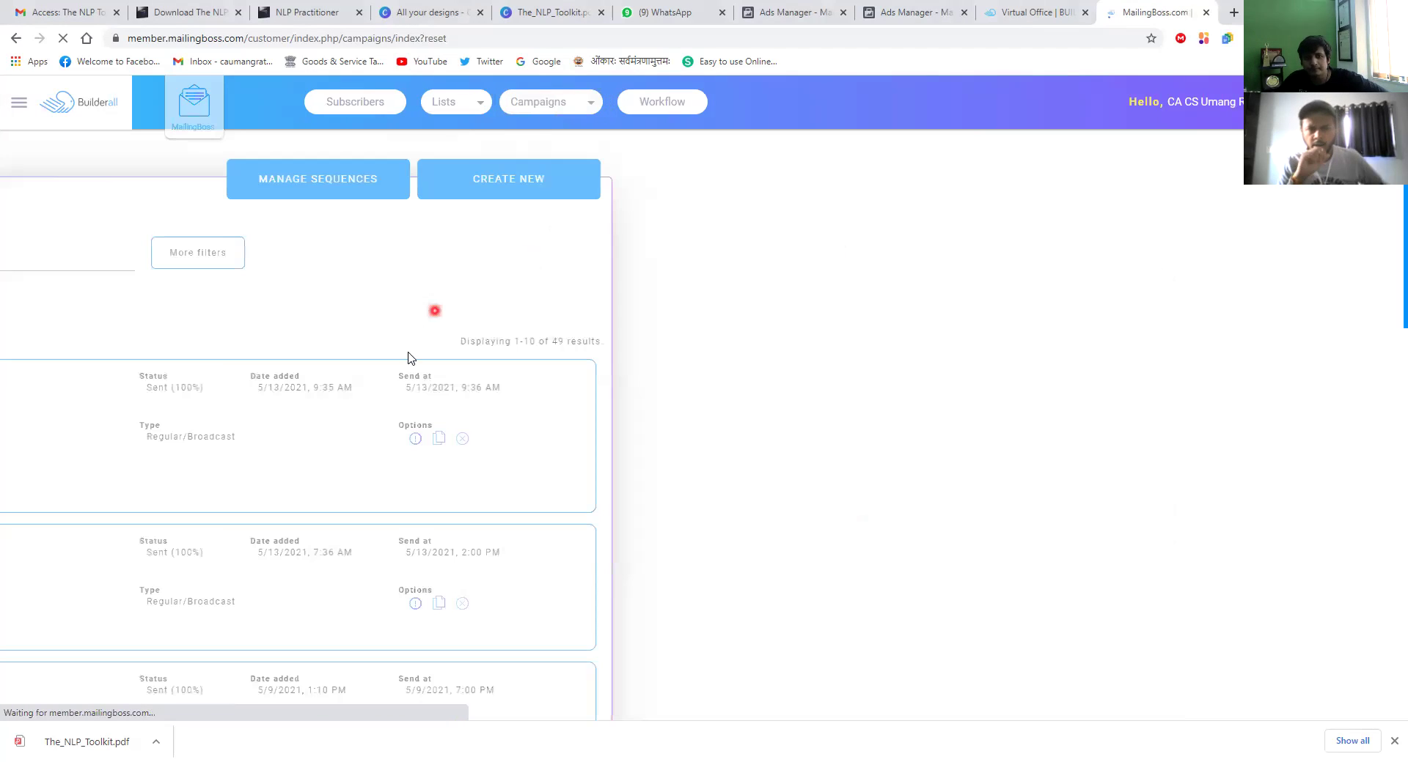
pyautogui.click(393, 543)
pyautogui.scroll(-3, 393, 546)
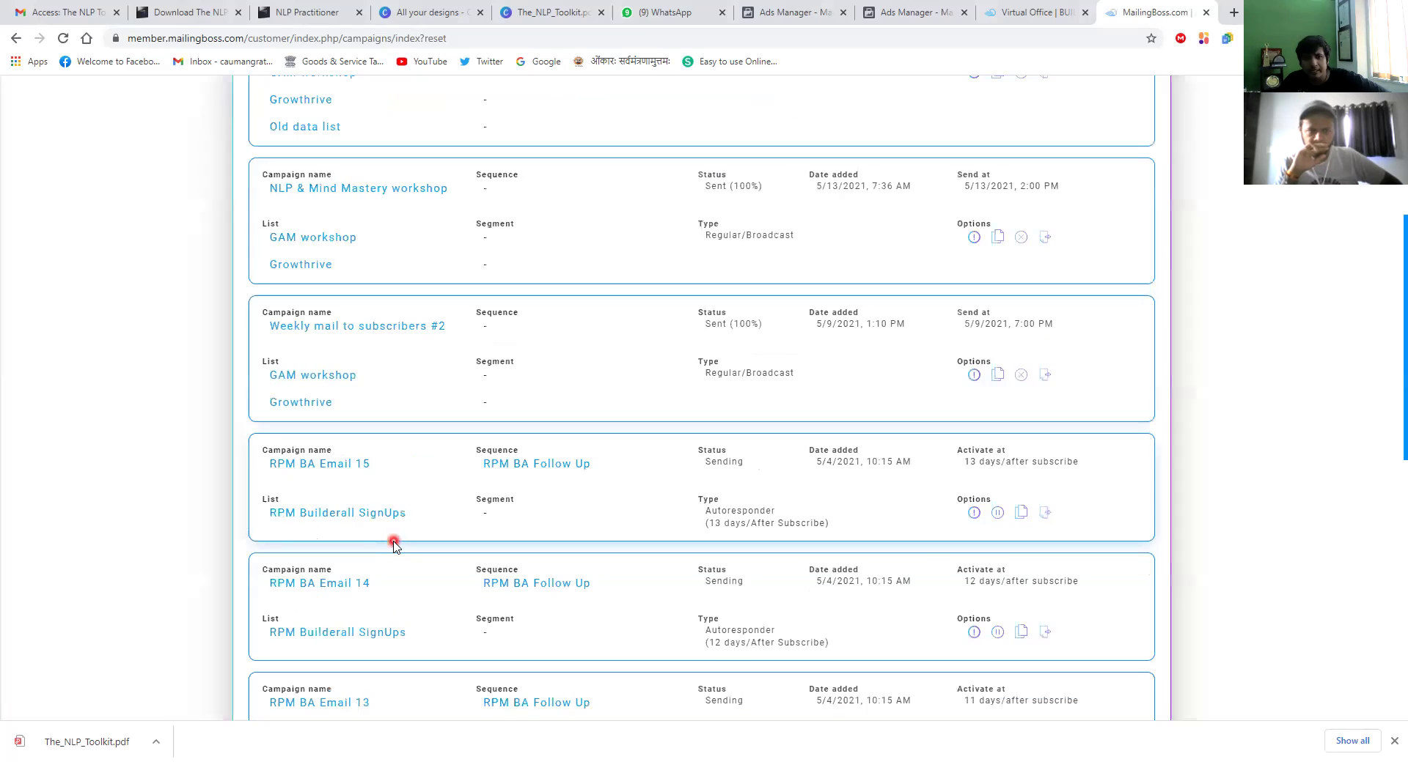
pyautogui.scroll(-3, 394, 550)
pyautogui.scroll(-5, 394, 550)
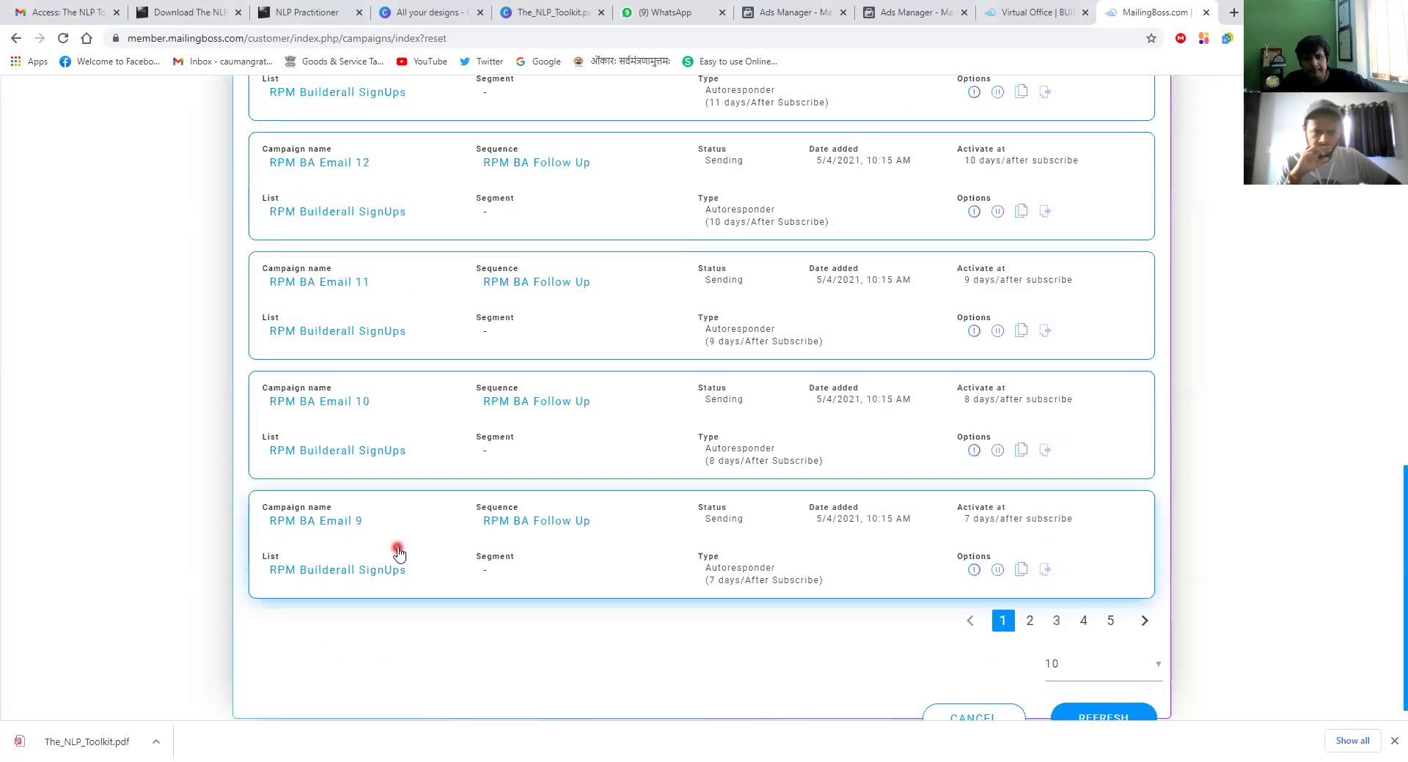
pyautogui.scroll(-1, 1071, 654)
# Step: Set the campaign overview to show 40 campaigns per page
pyautogui.click(1072, 655)
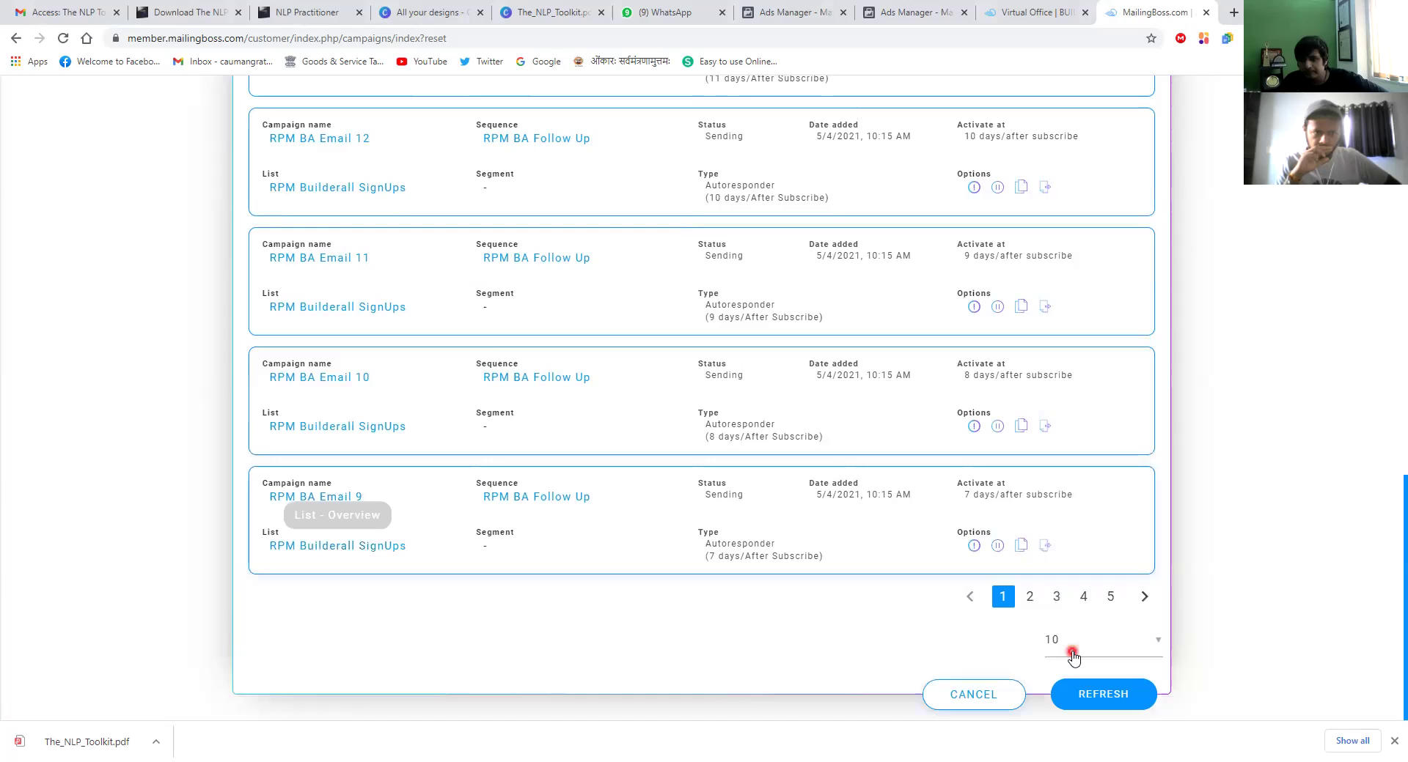
pyautogui.click(1072, 655)
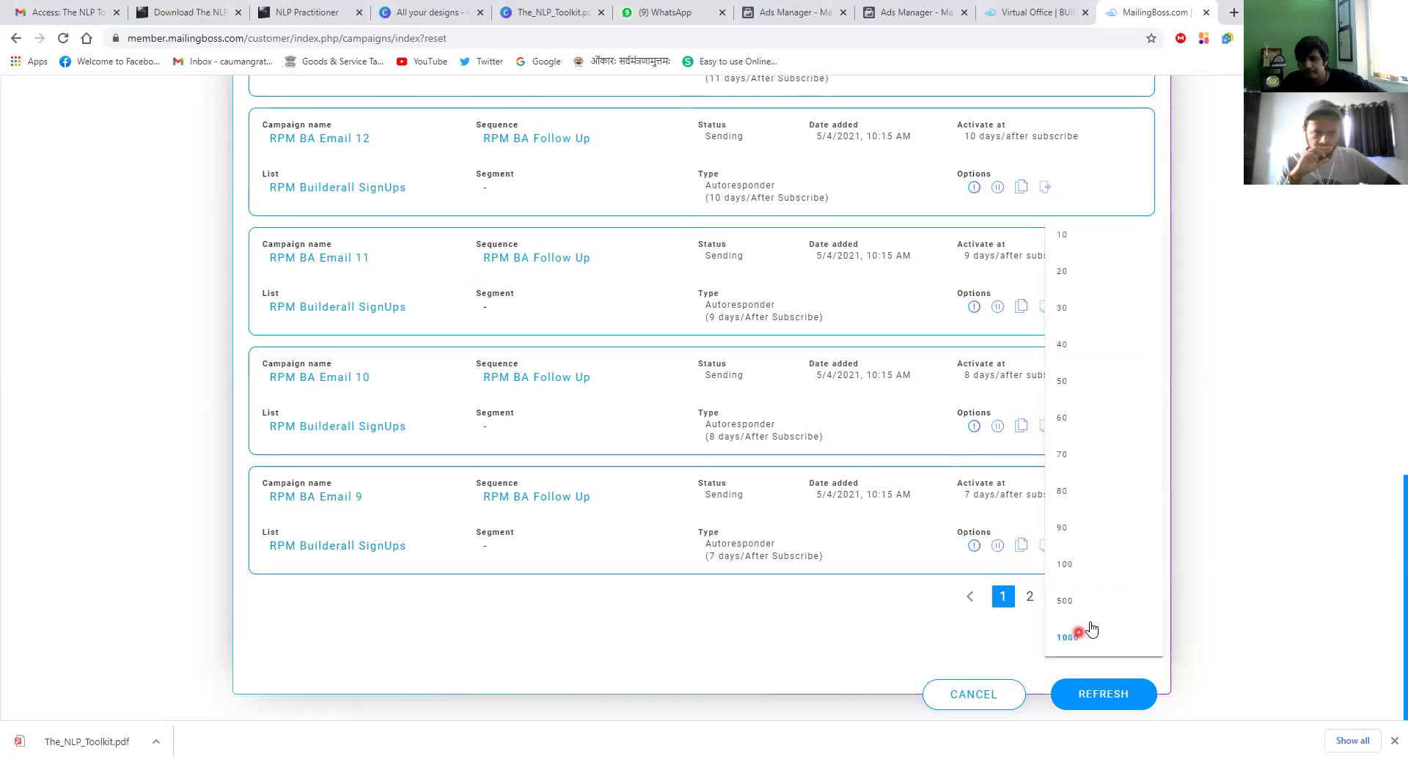
pyautogui.click(1062, 345)
pyautogui.click(1385, 225)
pyautogui.click(692, 403)
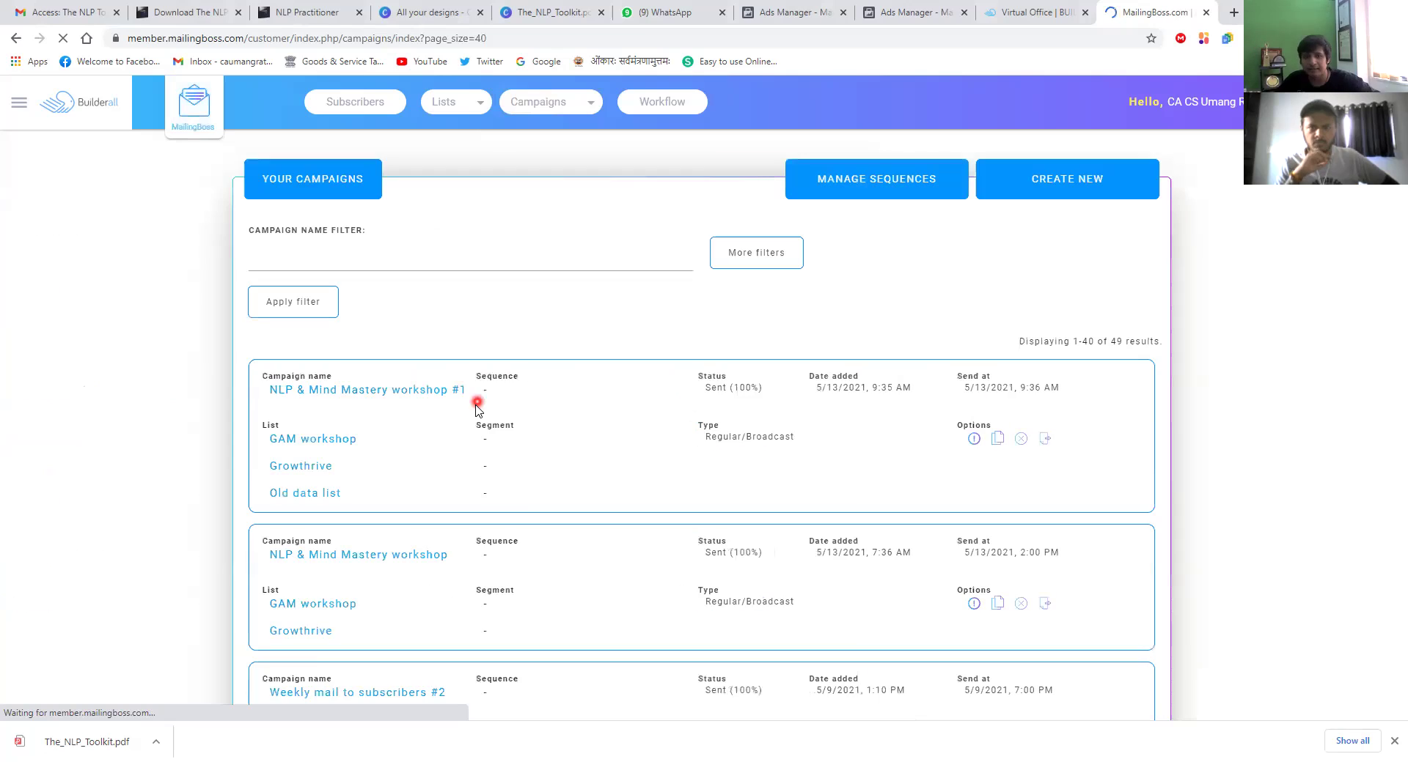
# Step: Examine the campaigns' names, sequences, assigned lists, types and activation times across the 40-entry page
pyautogui.scroll(-4, 473, 407)
pyautogui.scroll(1, 323, 257)
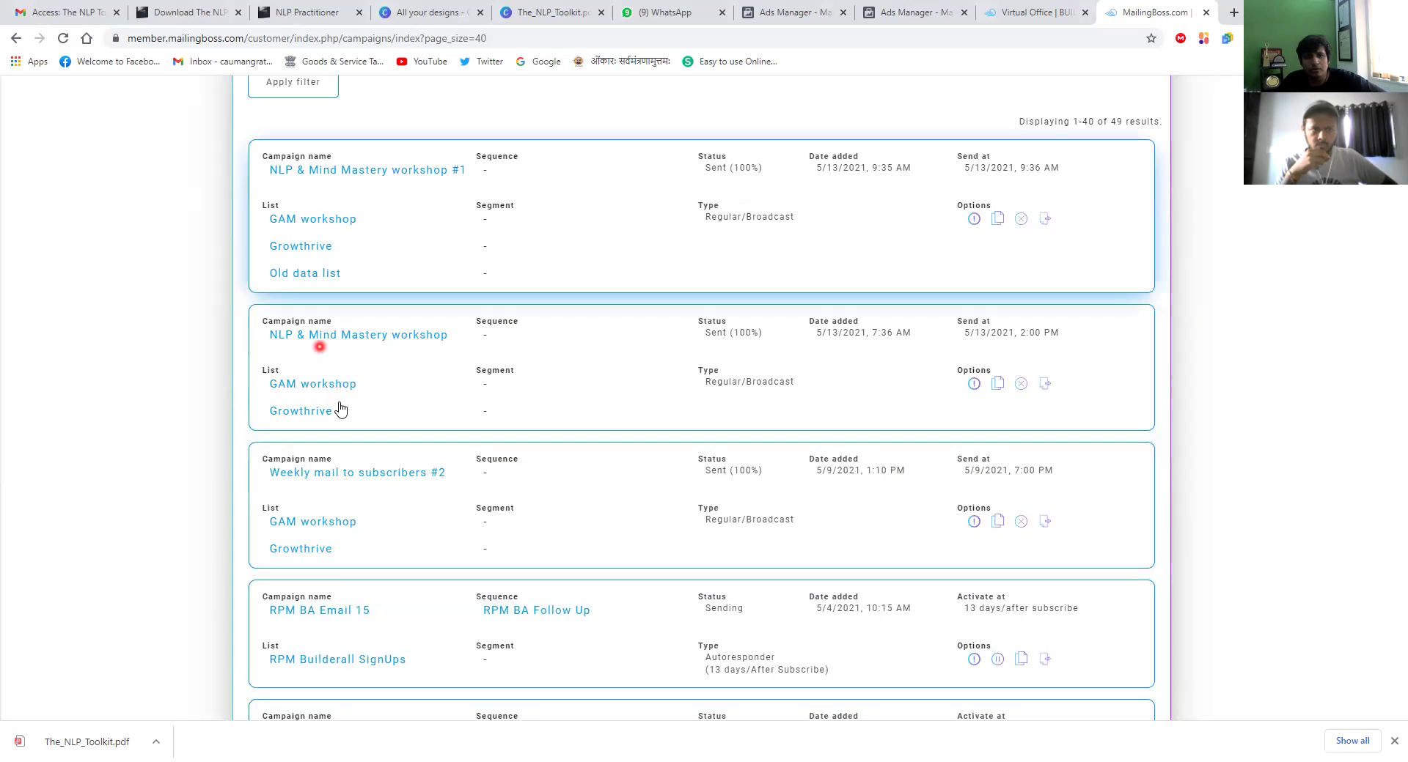
pyautogui.scroll(-3, 340, 400)
pyautogui.scroll(-1, 346, 415)
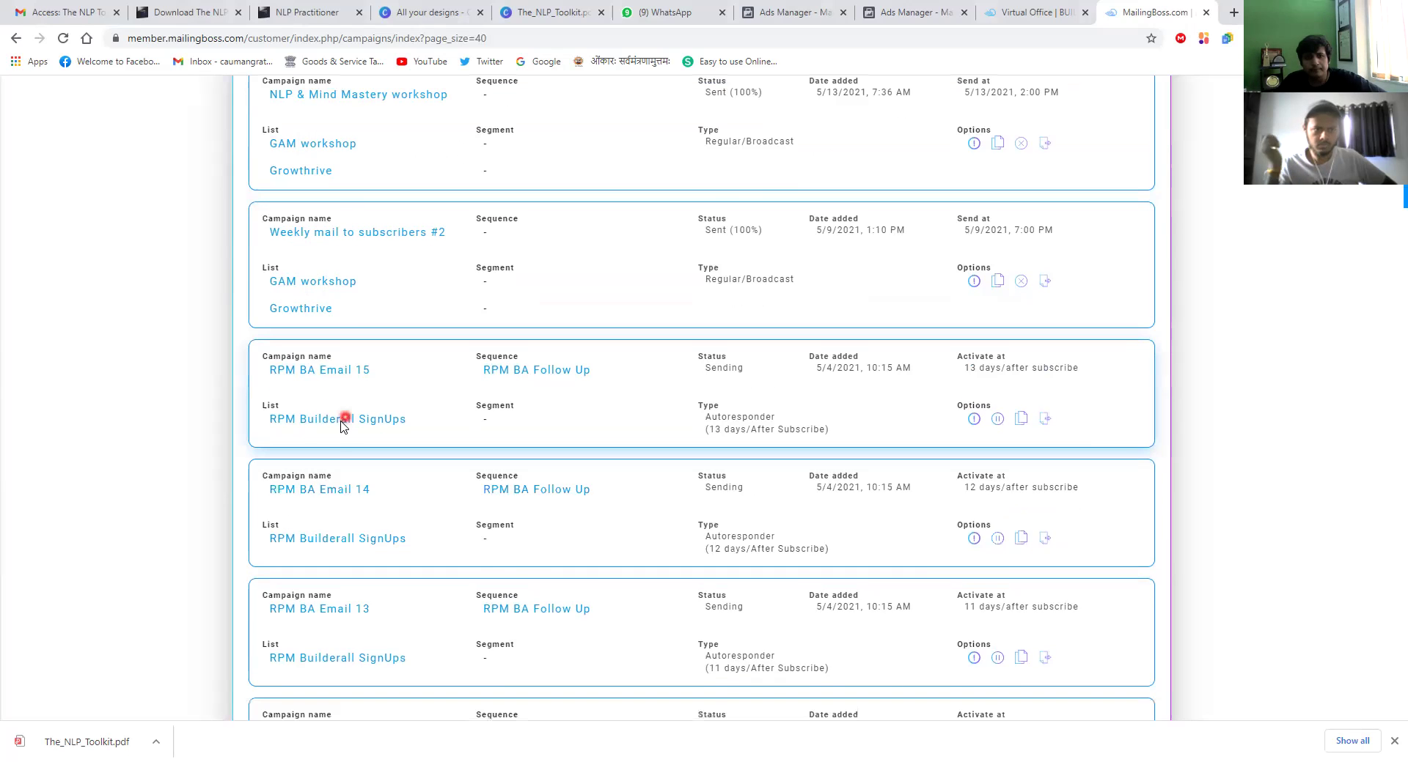
pyautogui.scroll(-3, 341, 469)
pyautogui.scroll(-3, 354, 513)
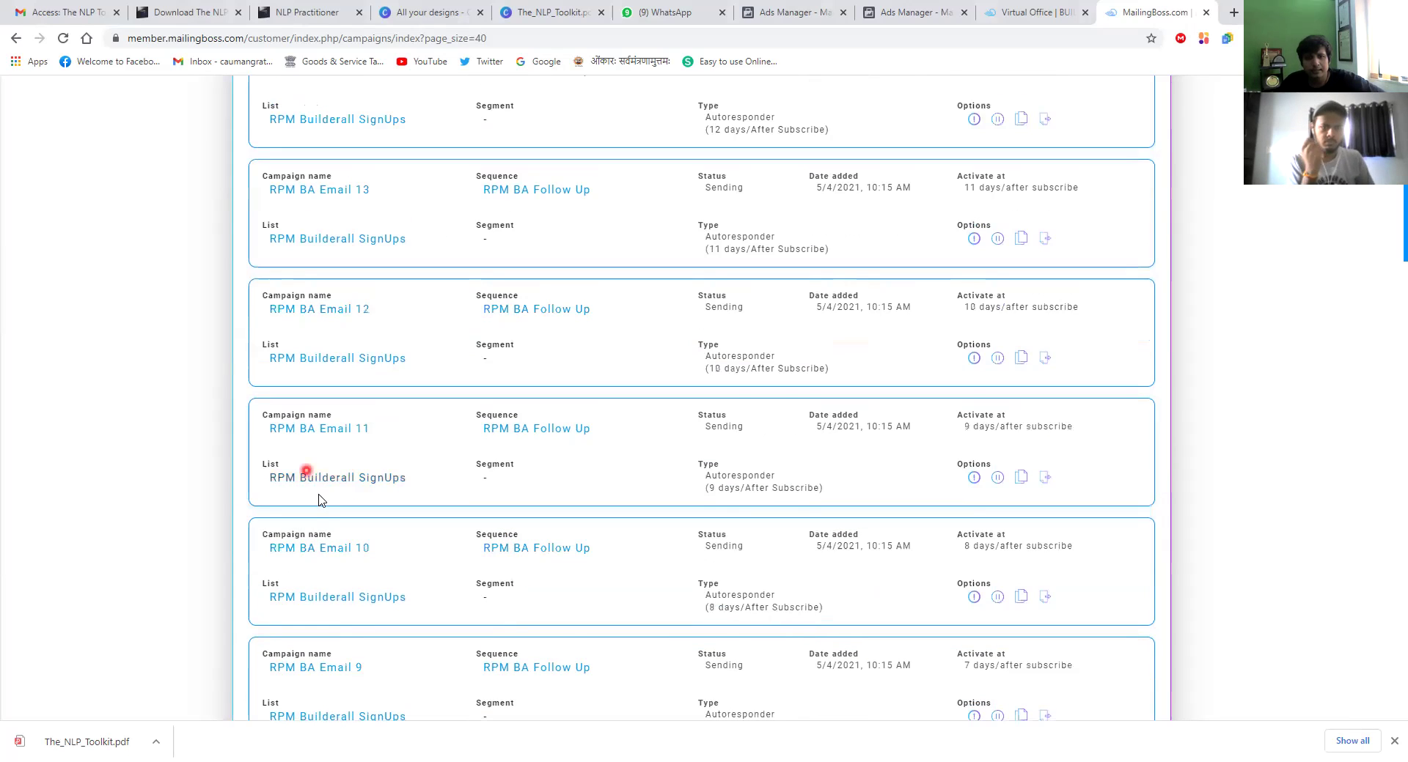
pyautogui.scroll(-3, 341, 569)
pyautogui.scroll(-3, 346, 568)
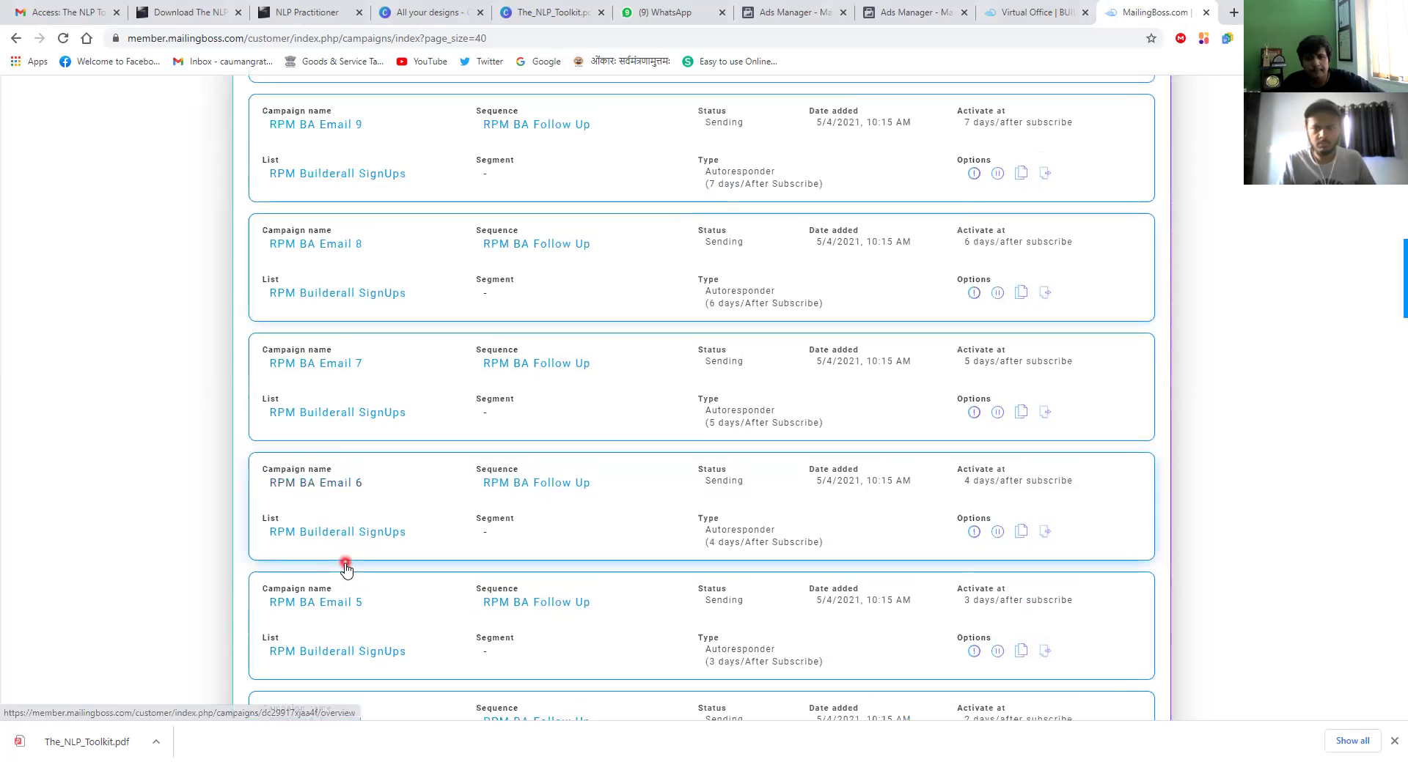
pyautogui.scroll(-3, 347, 570)
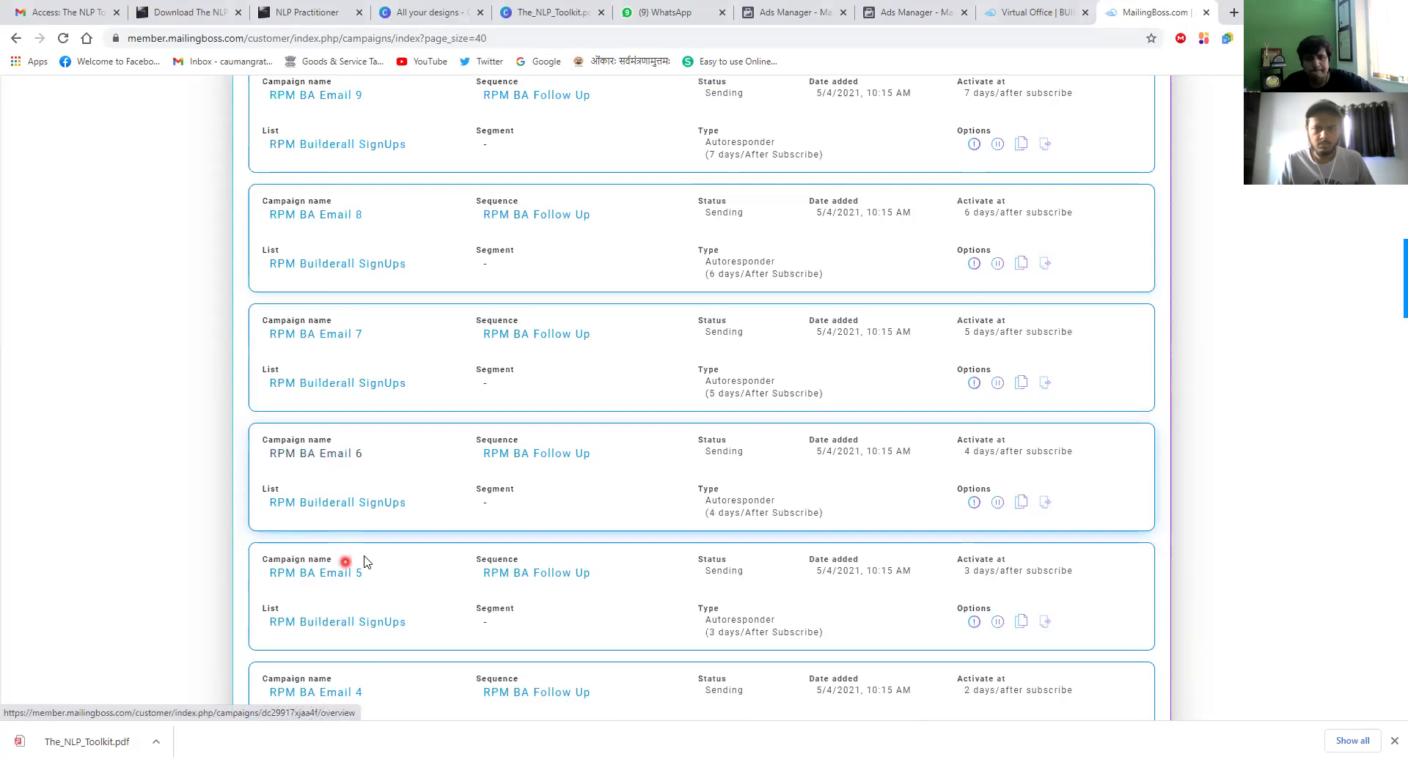
pyautogui.scroll(-9, 366, 562)
pyautogui.scroll(-8, 364, 560)
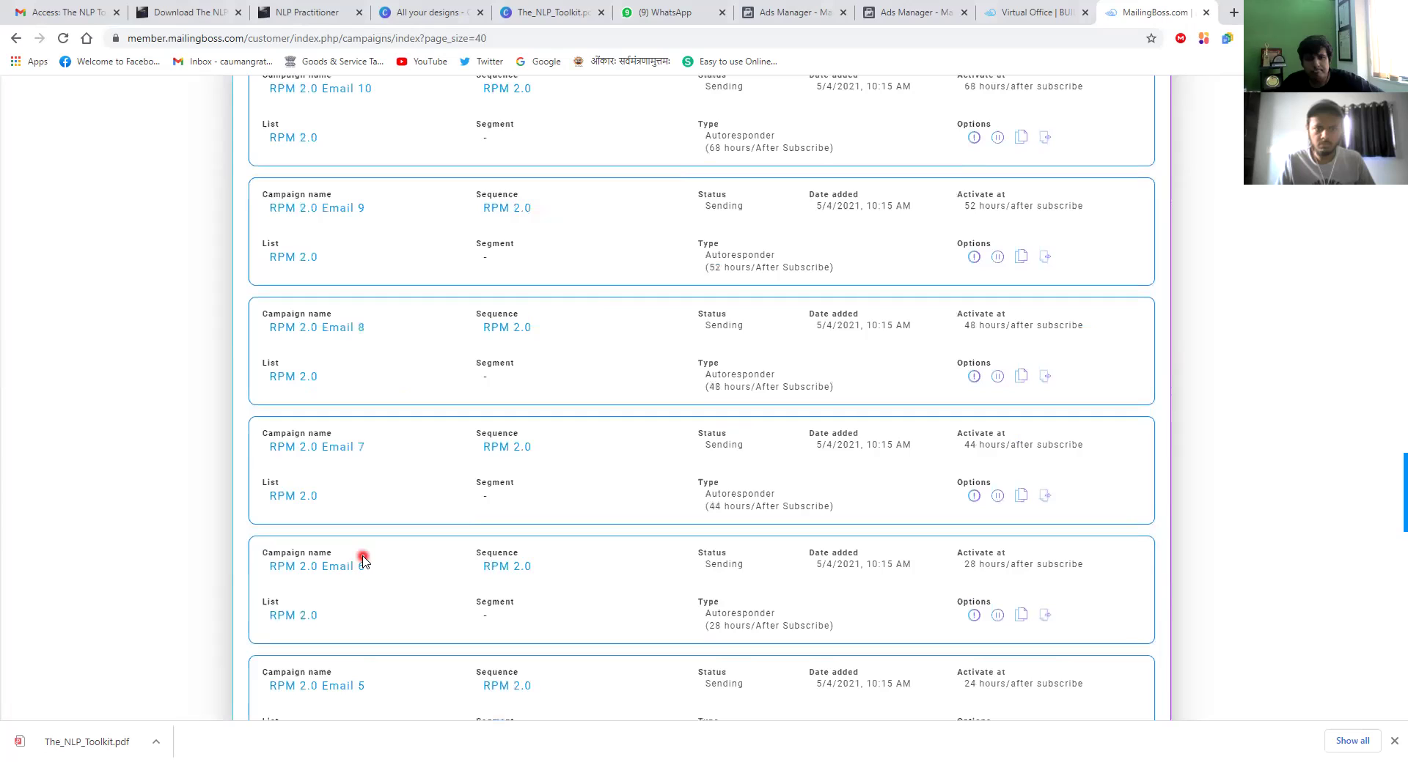
pyautogui.scroll(-6, 364, 561)
pyautogui.scroll(-6, 365, 561)
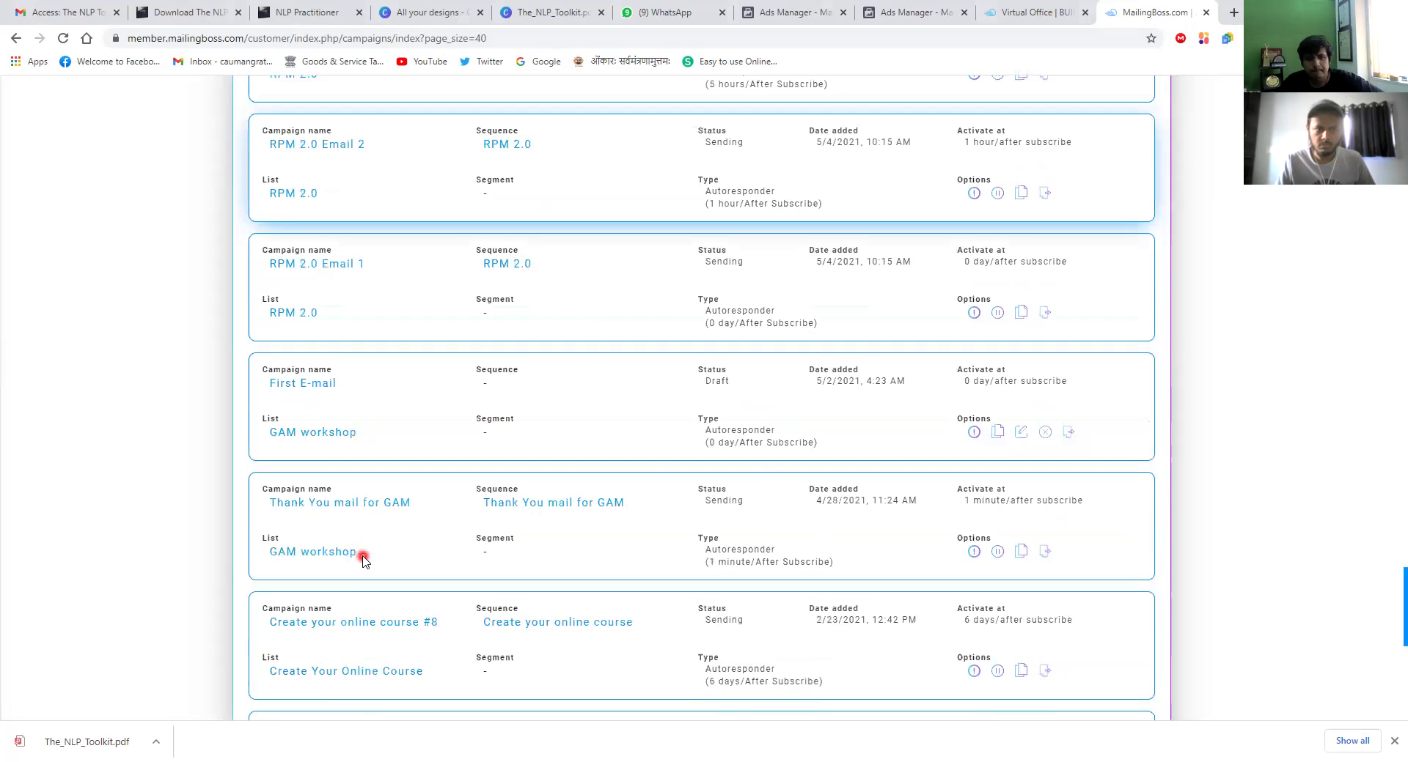
pyautogui.scroll(-2, 308, 401)
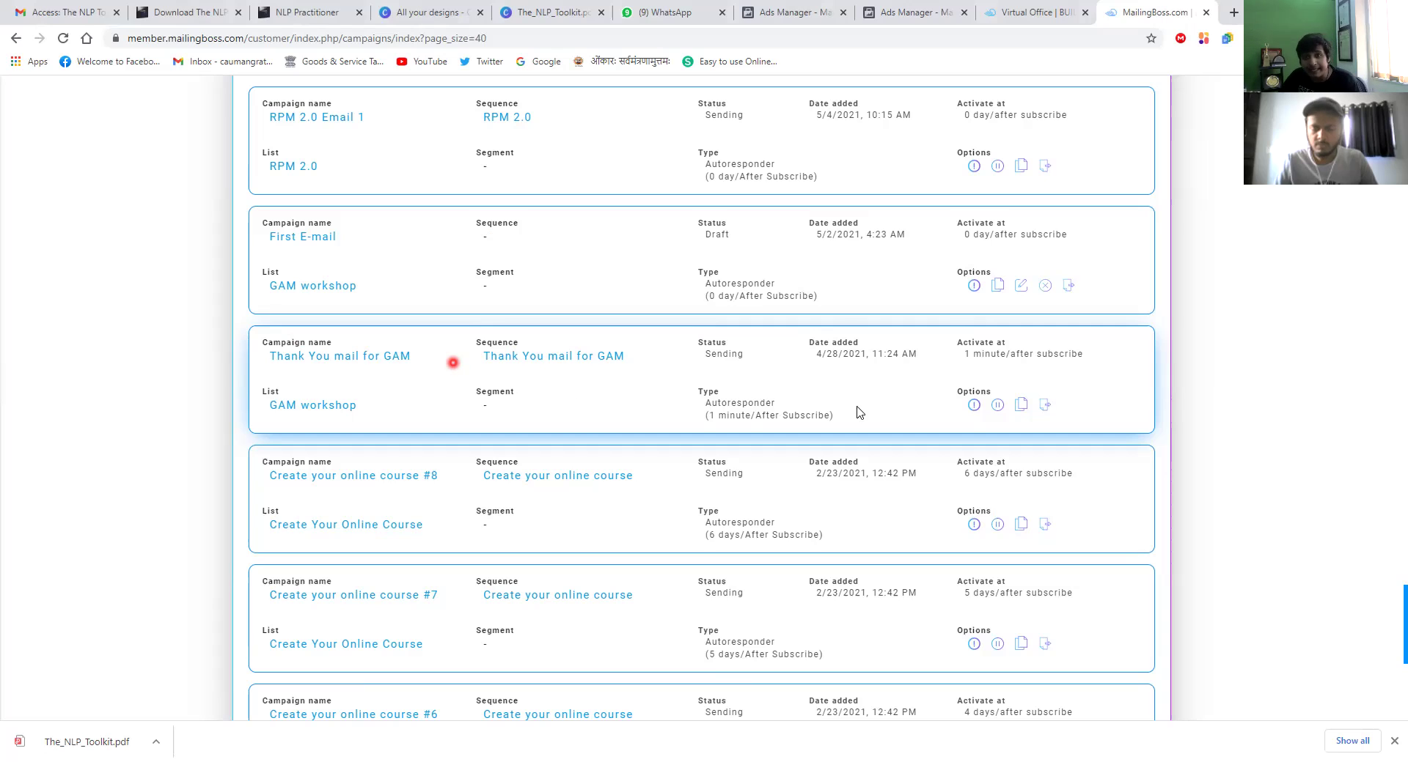
pyautogui.scroll(5, 603, 355)
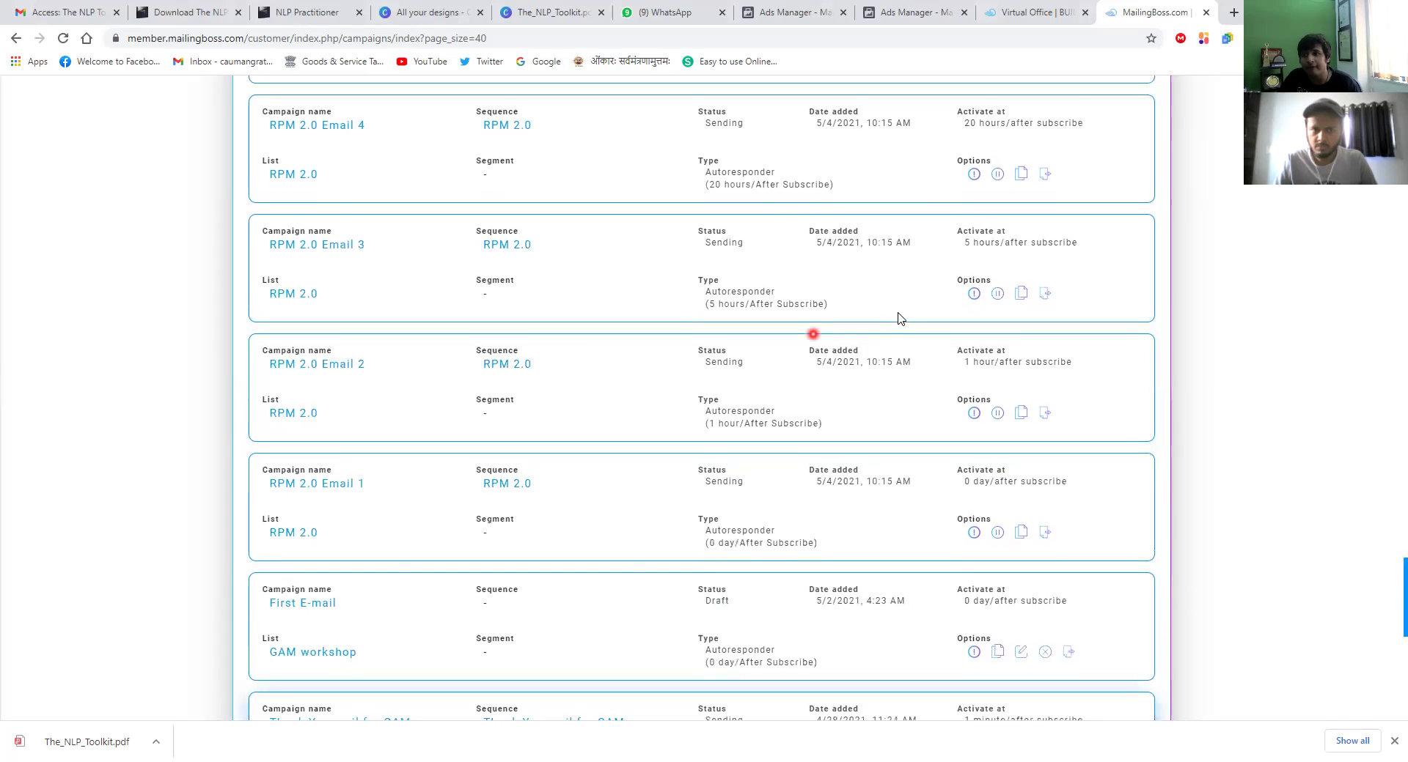
pyautogui.scroll(20, 855, 294)
pyautogui.scroll(15, 732, 301)
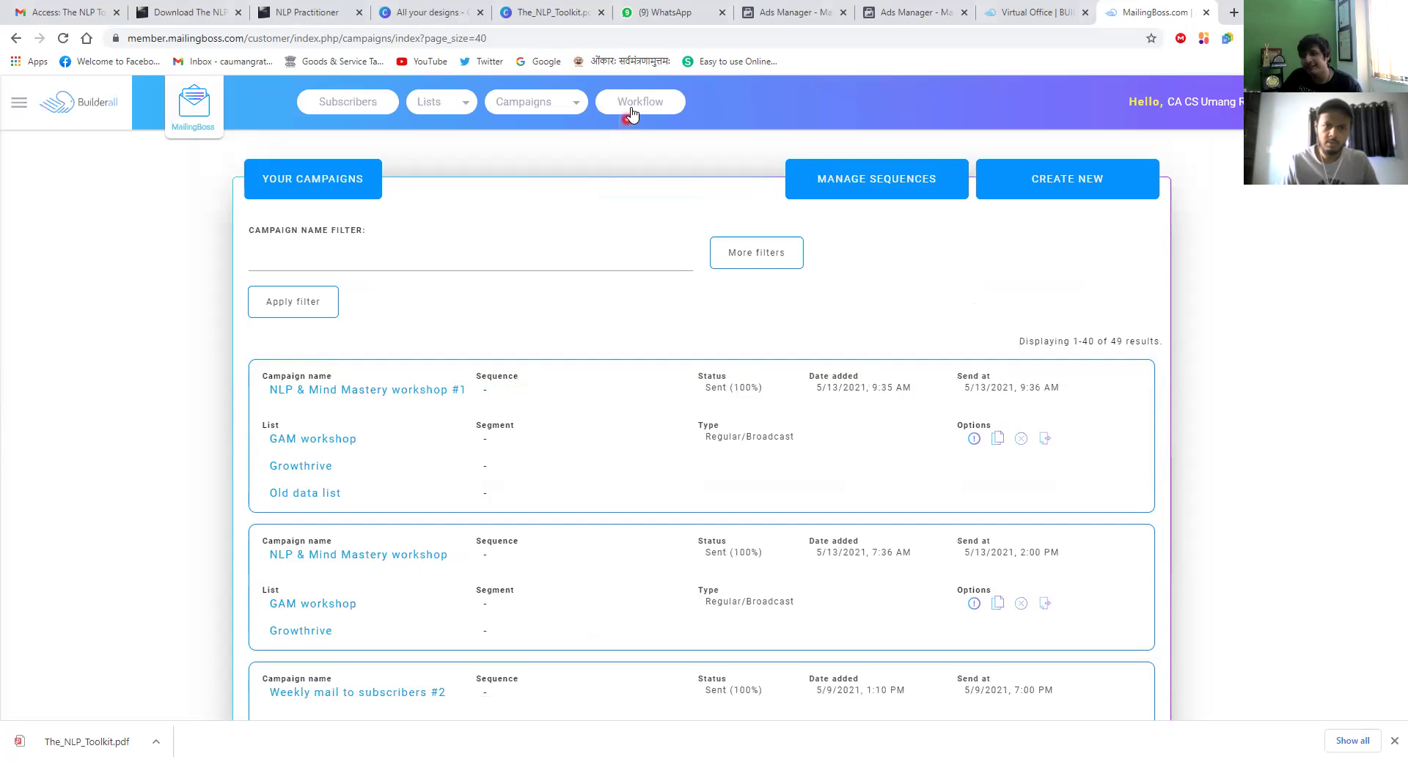
# Step: Load the saved workflow "welcome mail" in the workflow builder
pyautogui.click(631, 114)
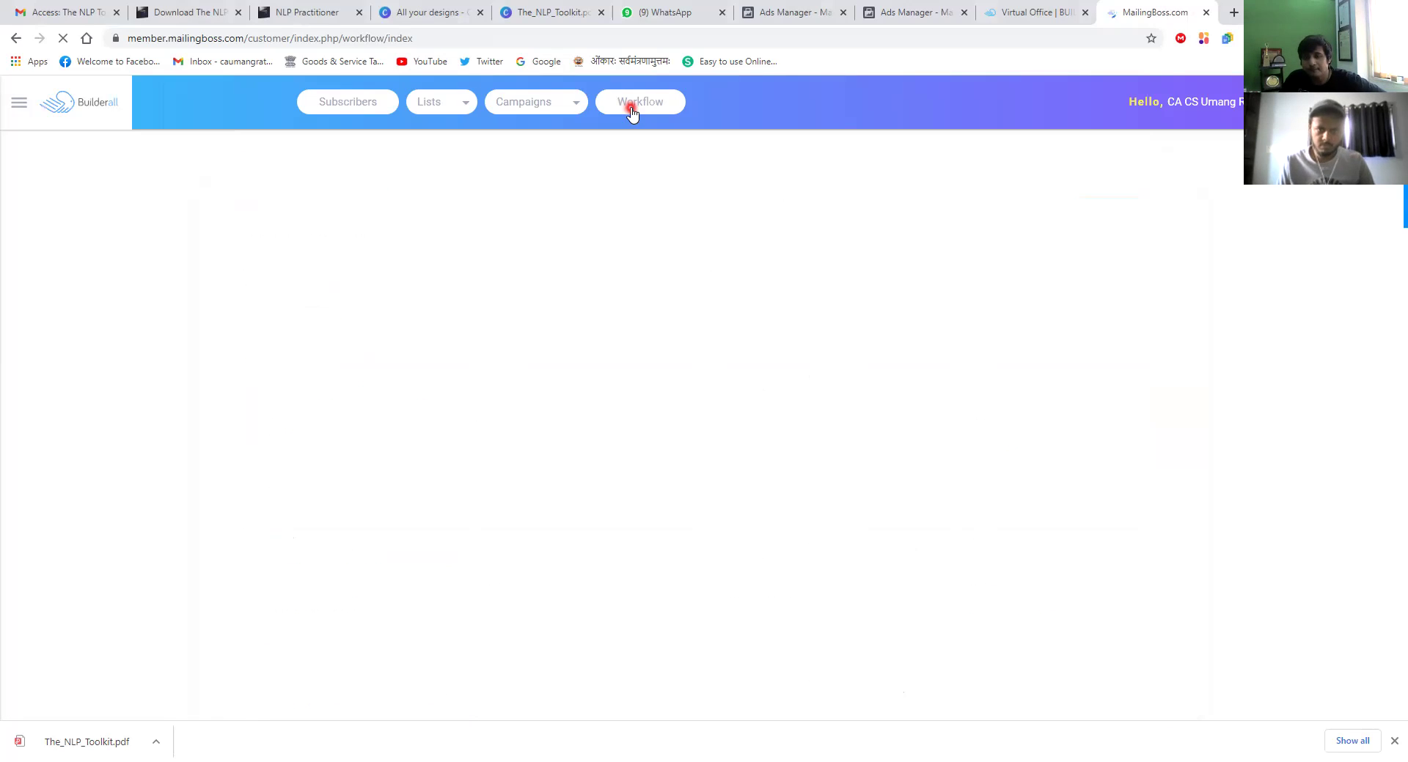
pyautogui.click(279, 258)
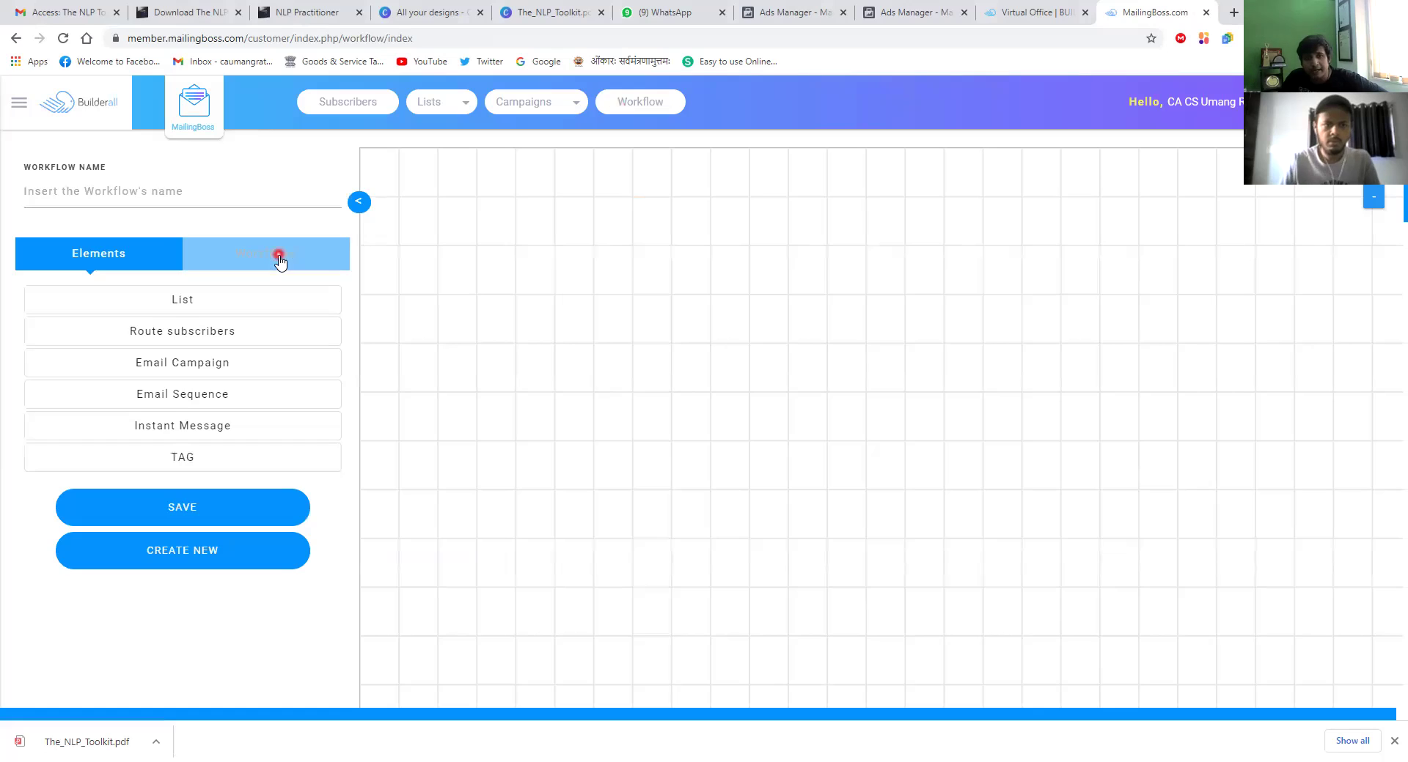
pyautogui.click(189, 302)
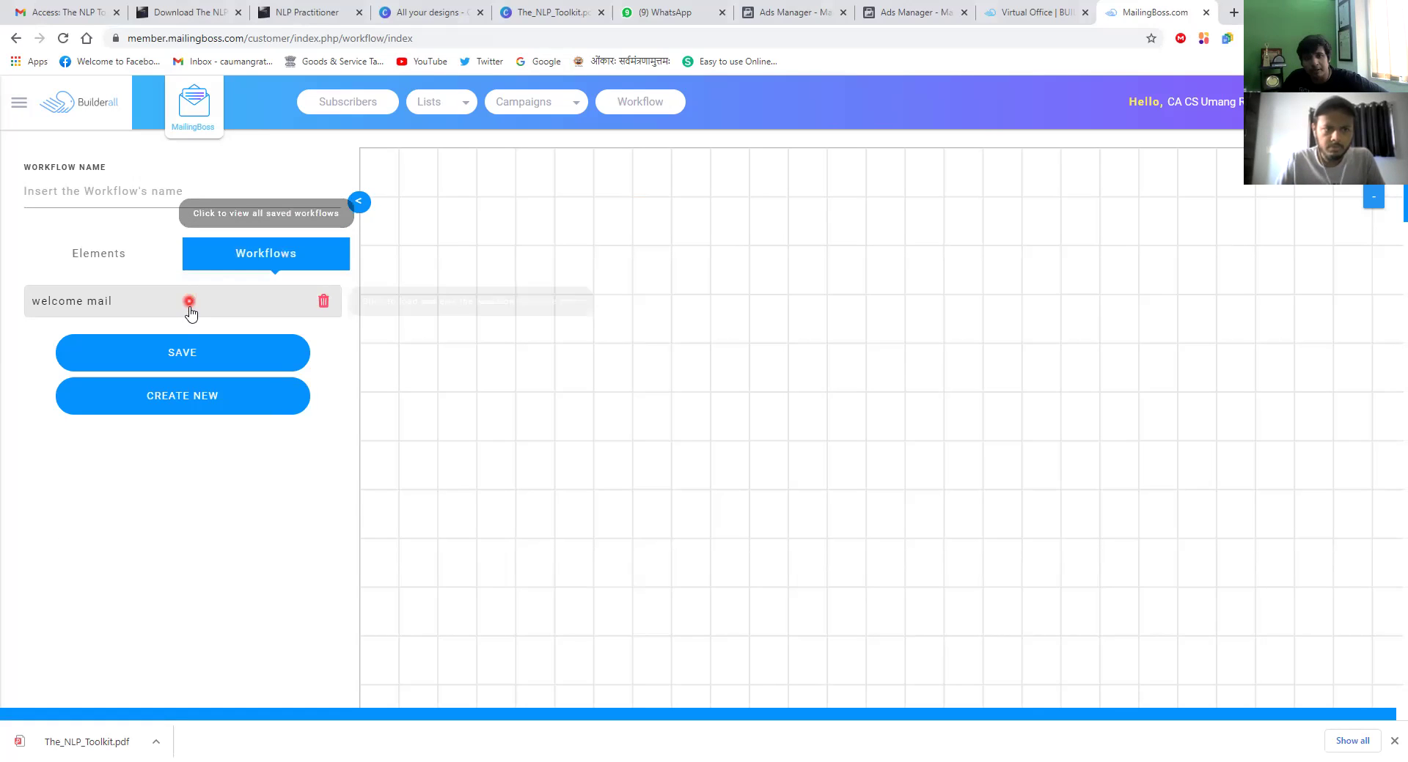
pyautogui.click(79, 316)
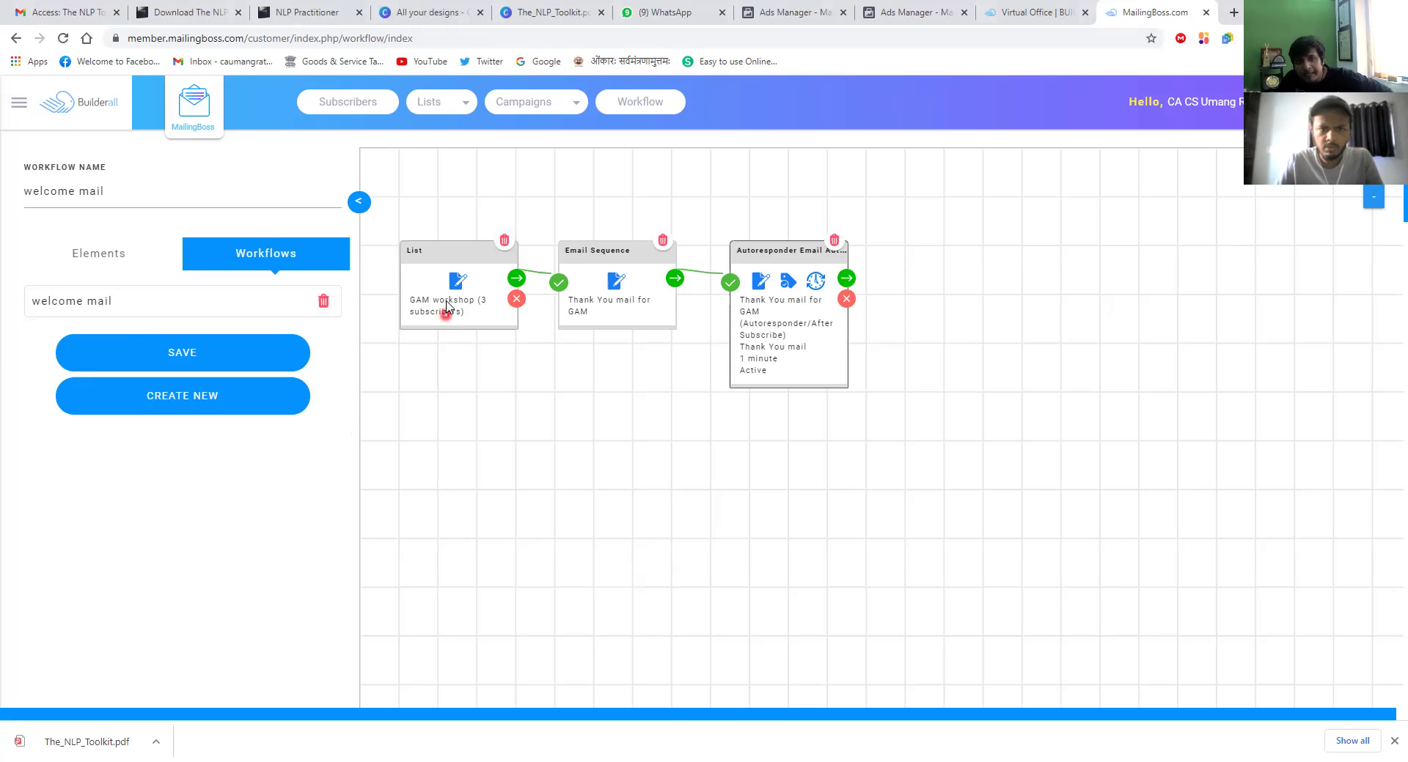
# Step: Display the elements available for building a workflow, such as List, Route subscribers, Email Campaign and Email Sequence
pyautogui.click(325, 334)
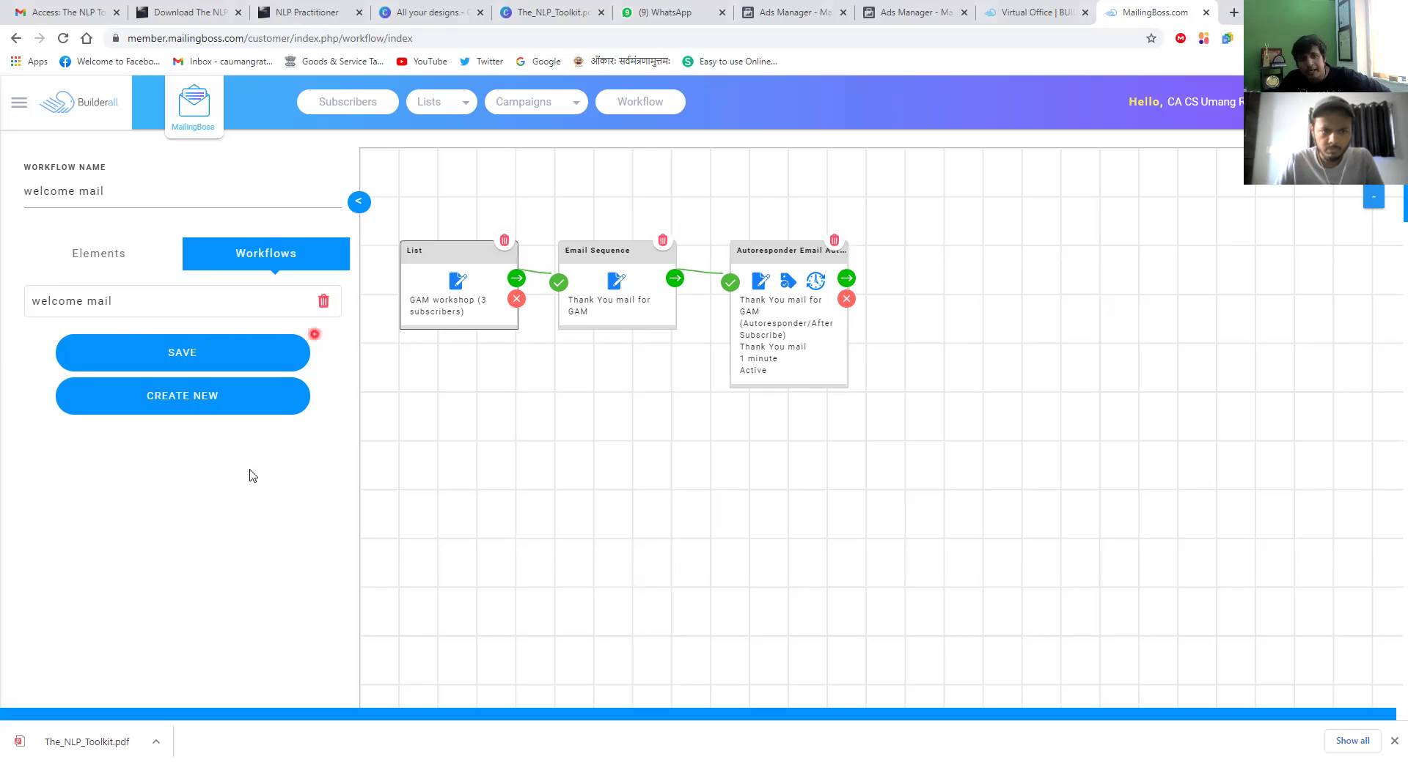
pyautogui.click(245, 482)
pyautogui.click(466, 362)
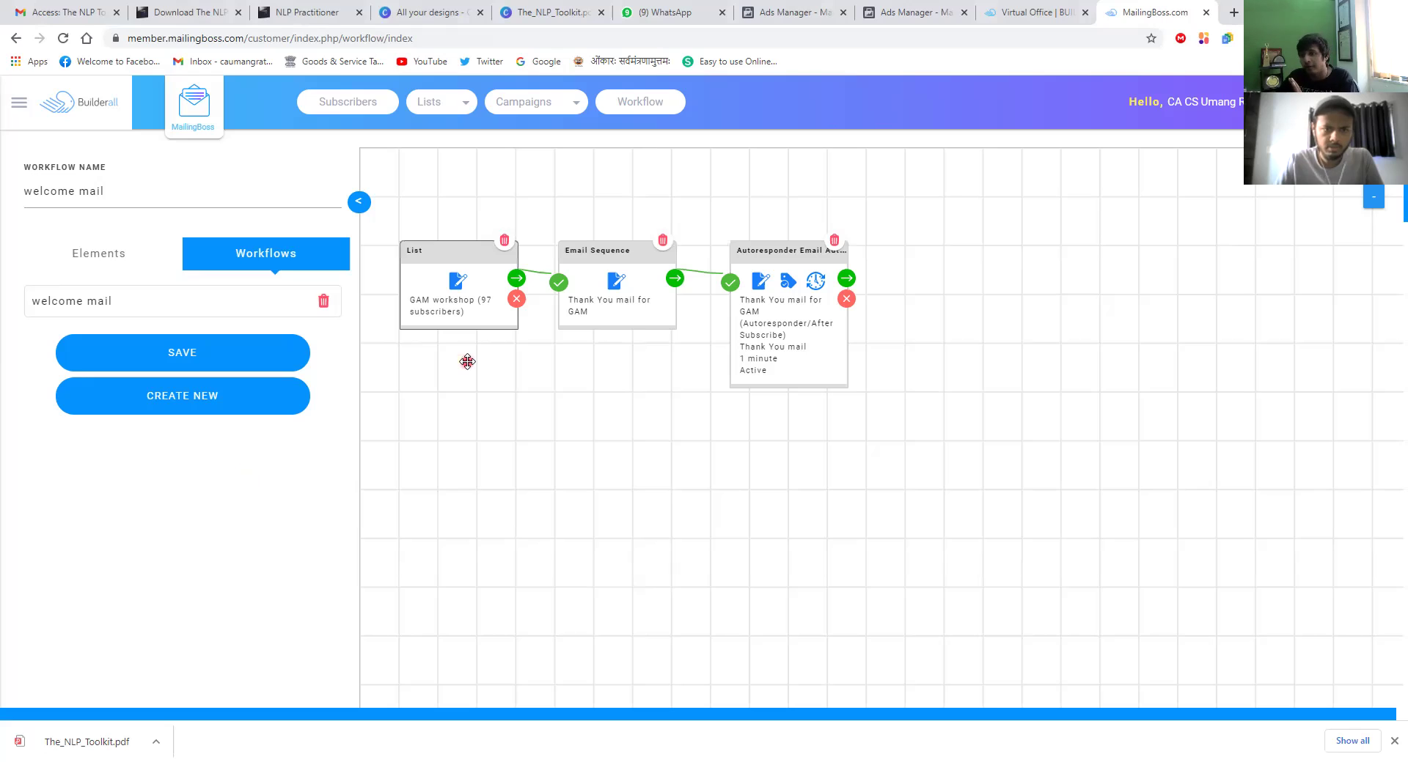
pyautogui.click(153, 309)
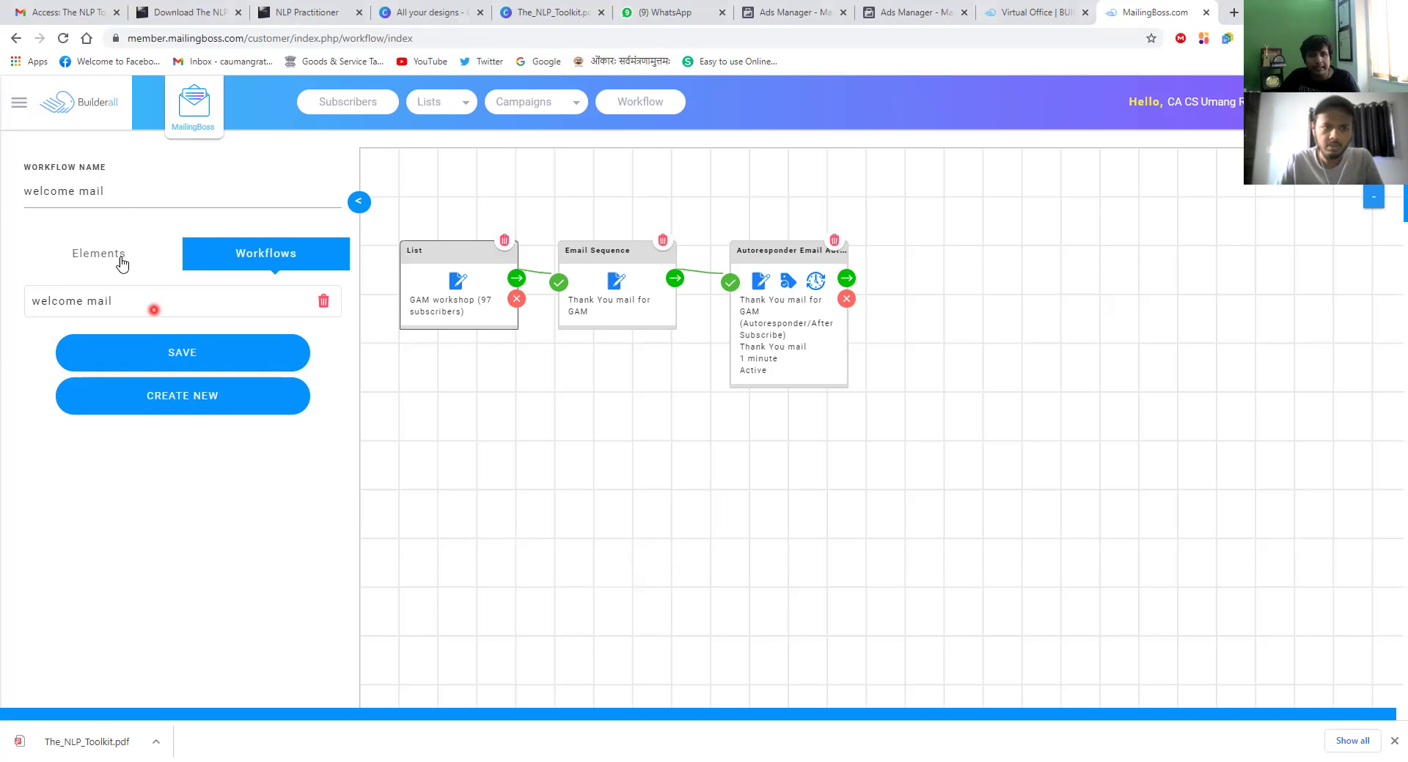
pyautogui.click(122, 264)
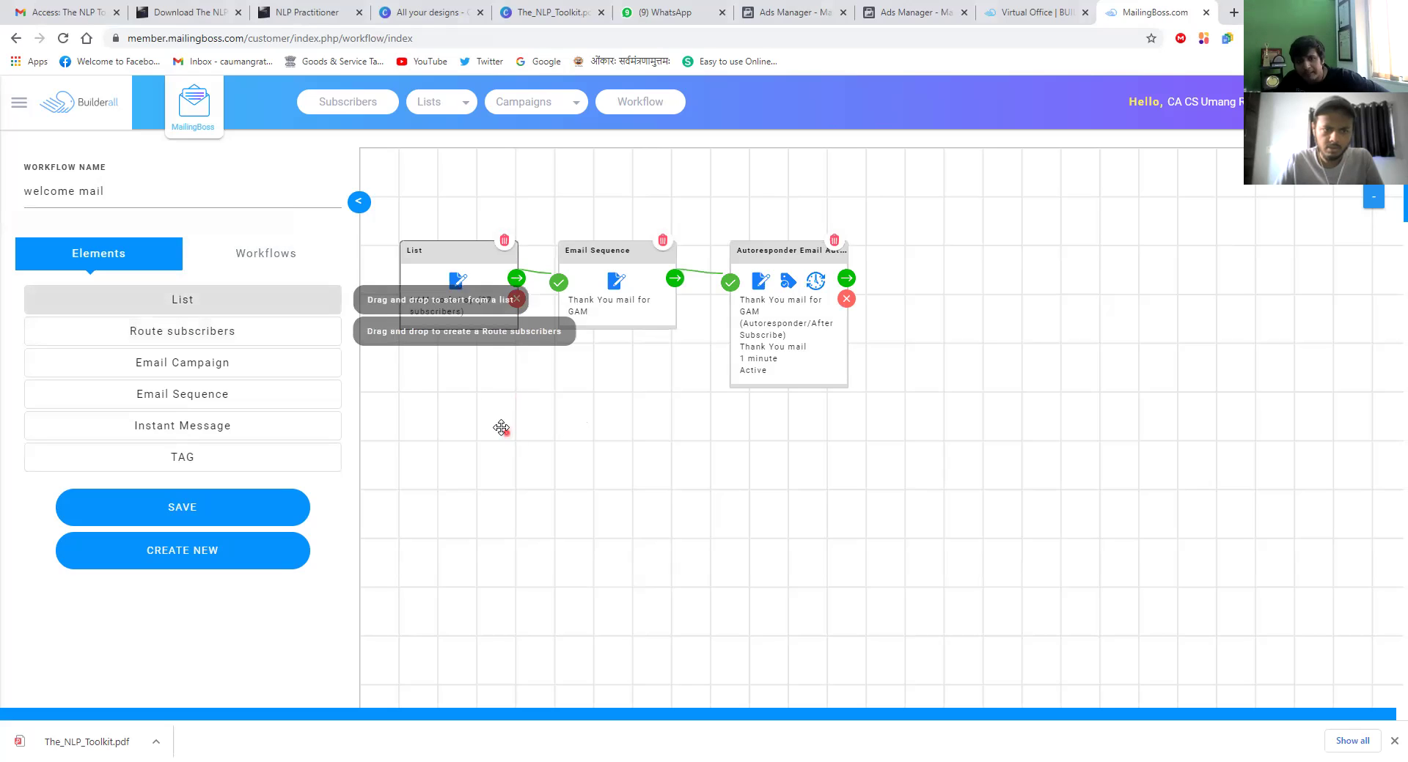
pyautogui.click(435, 401)
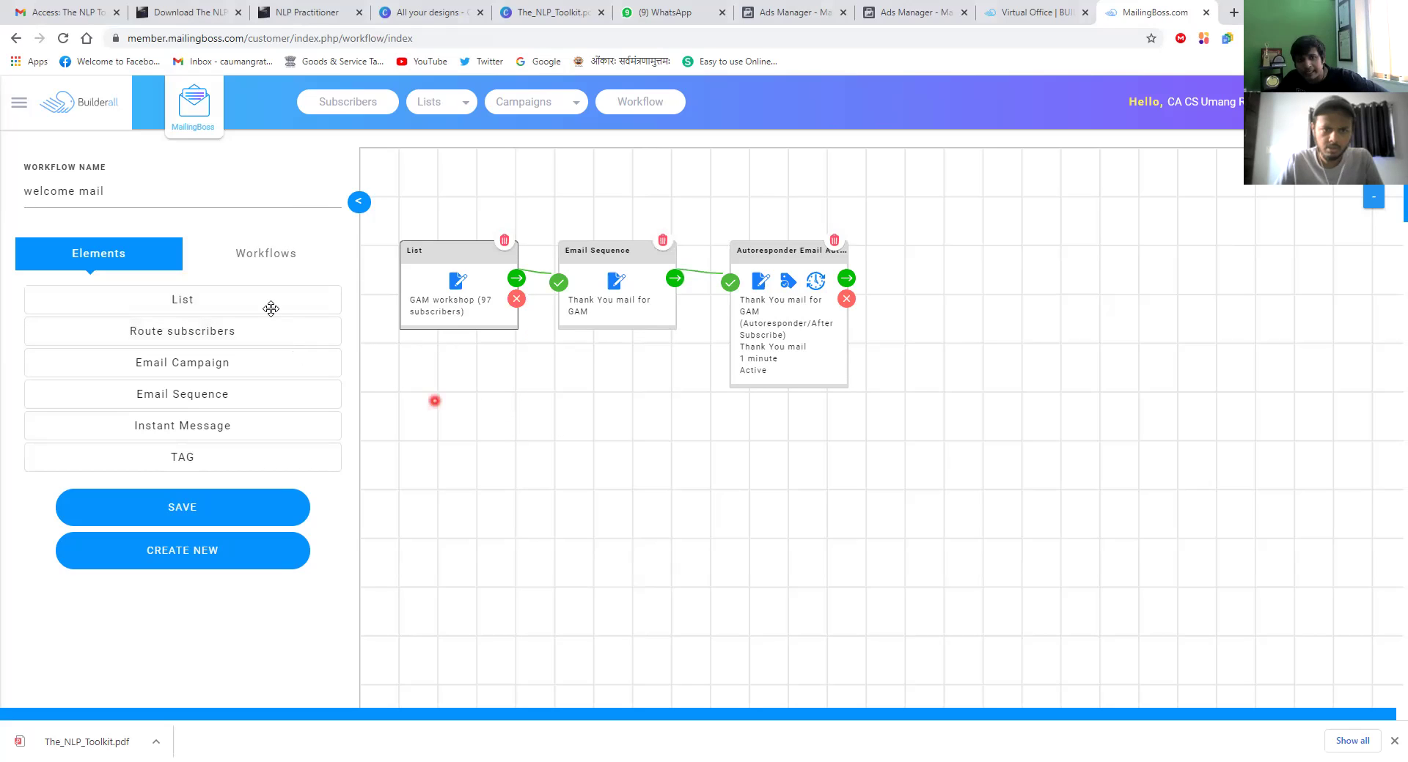
pyautogui.click(591, 460)
pyautogui.click(501, 442)
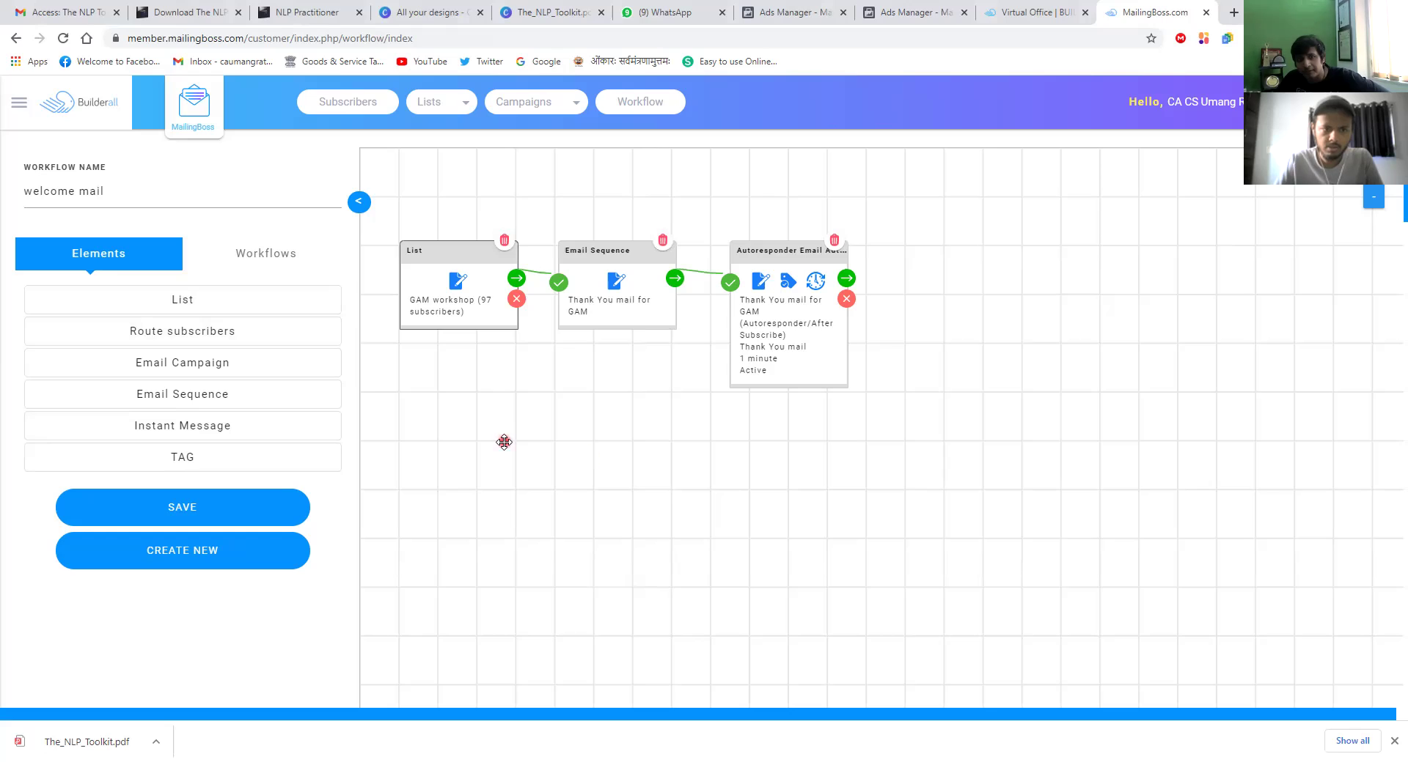
# Step: Examine the workflow's chain from the GAM workshop list through the thank-you email sequence to the autoresponder's delay and status
pyautogui.click(404, 295)
pyautogui.click(412, 323)
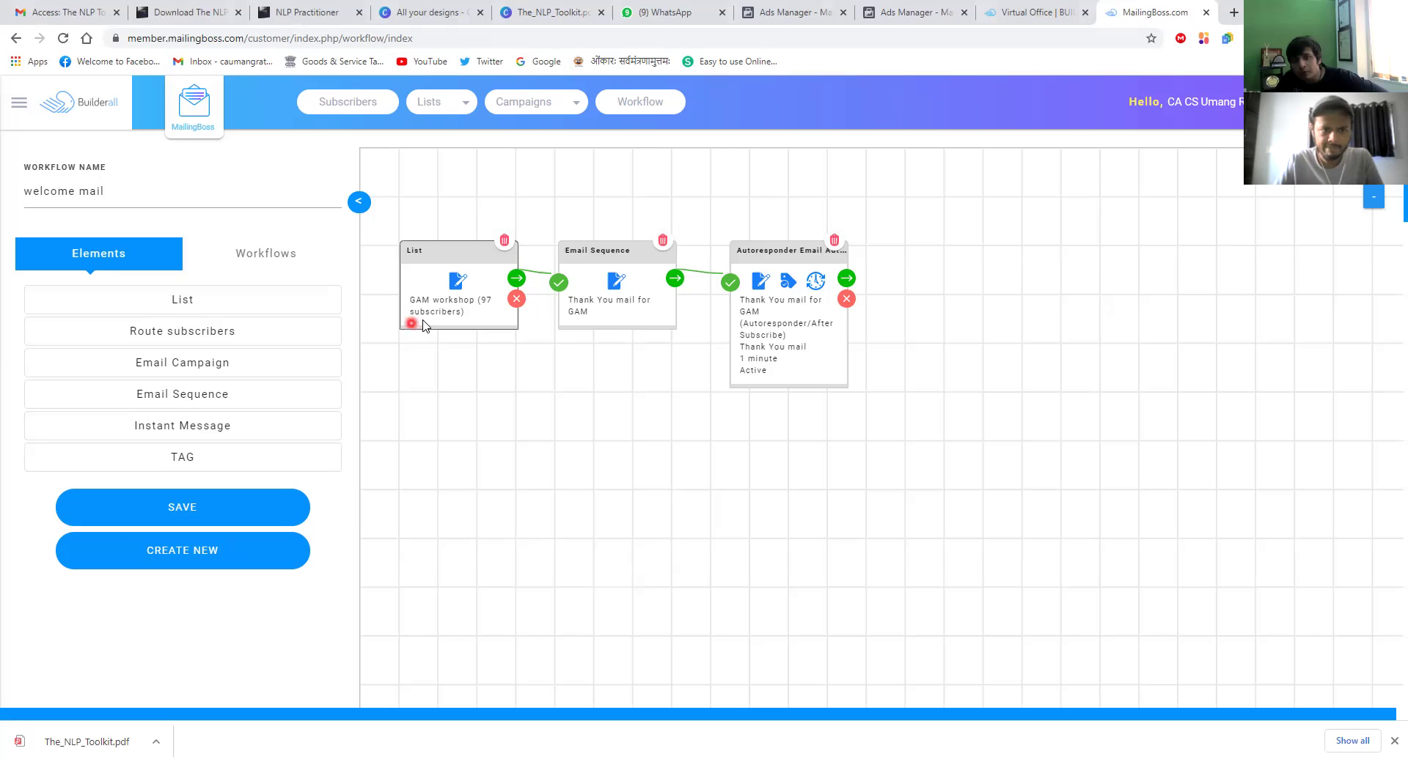
pyautogui.click(423, 321)
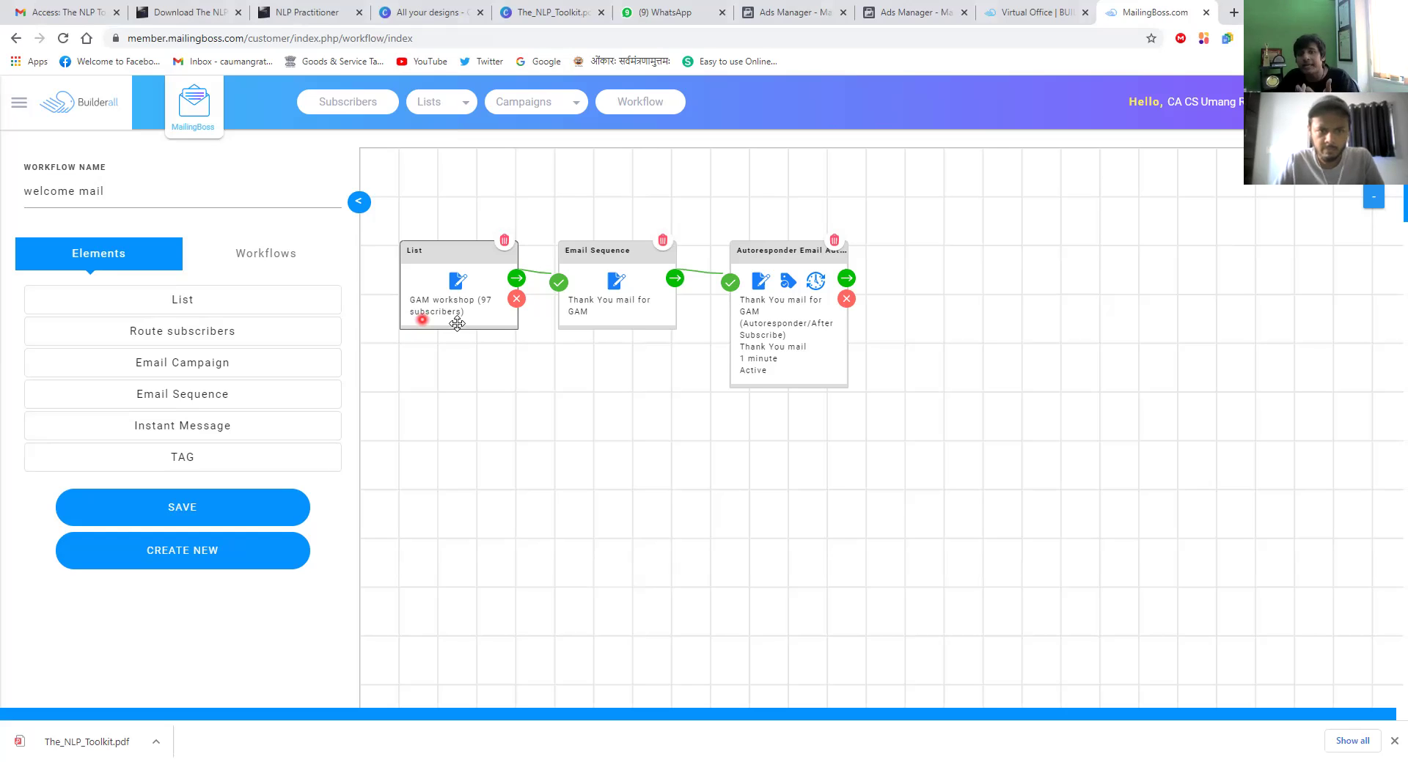
pyautogui.click(578, 305)
pyautogui.click(614, 316)
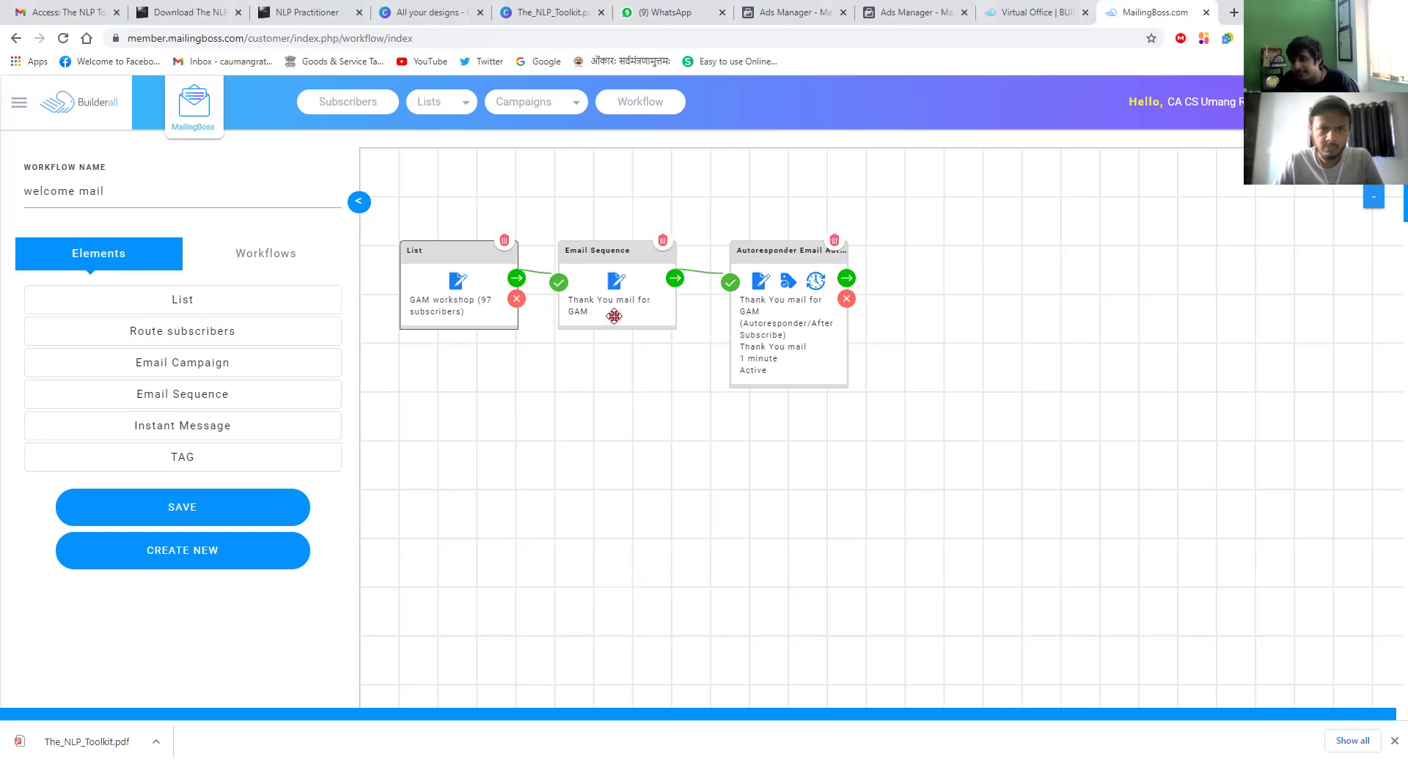
pyautogui.click(288, 355)
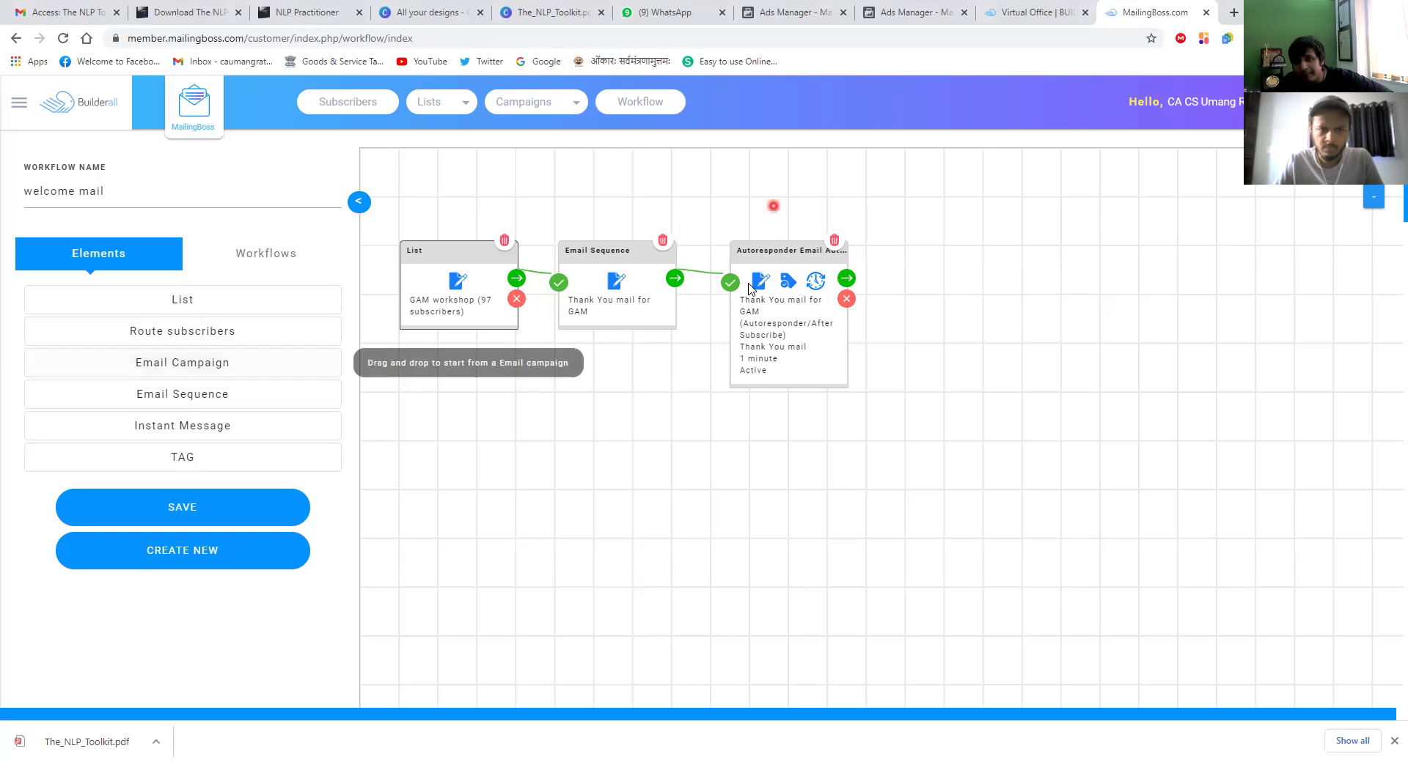
pyautogui.click(760, 361)
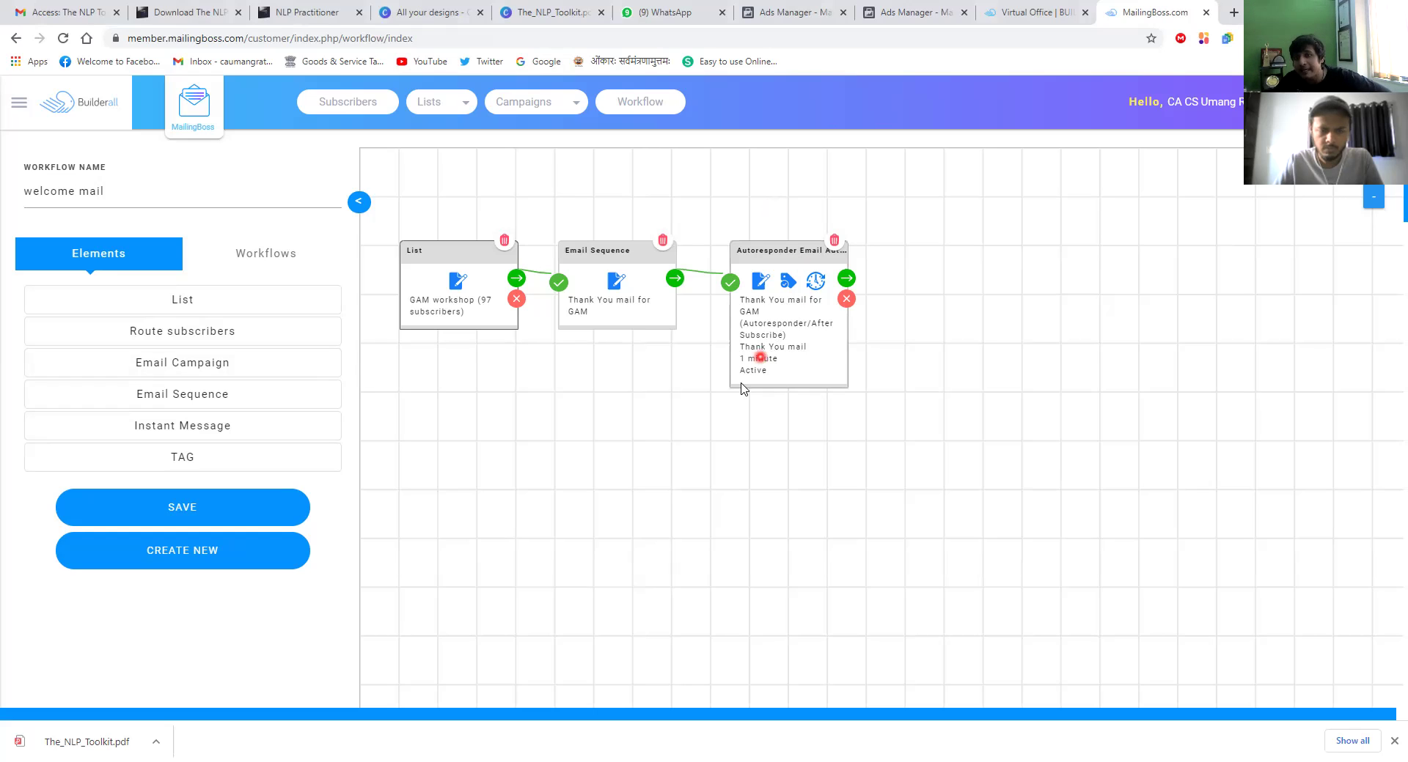
pyautogui.click(760, 382)
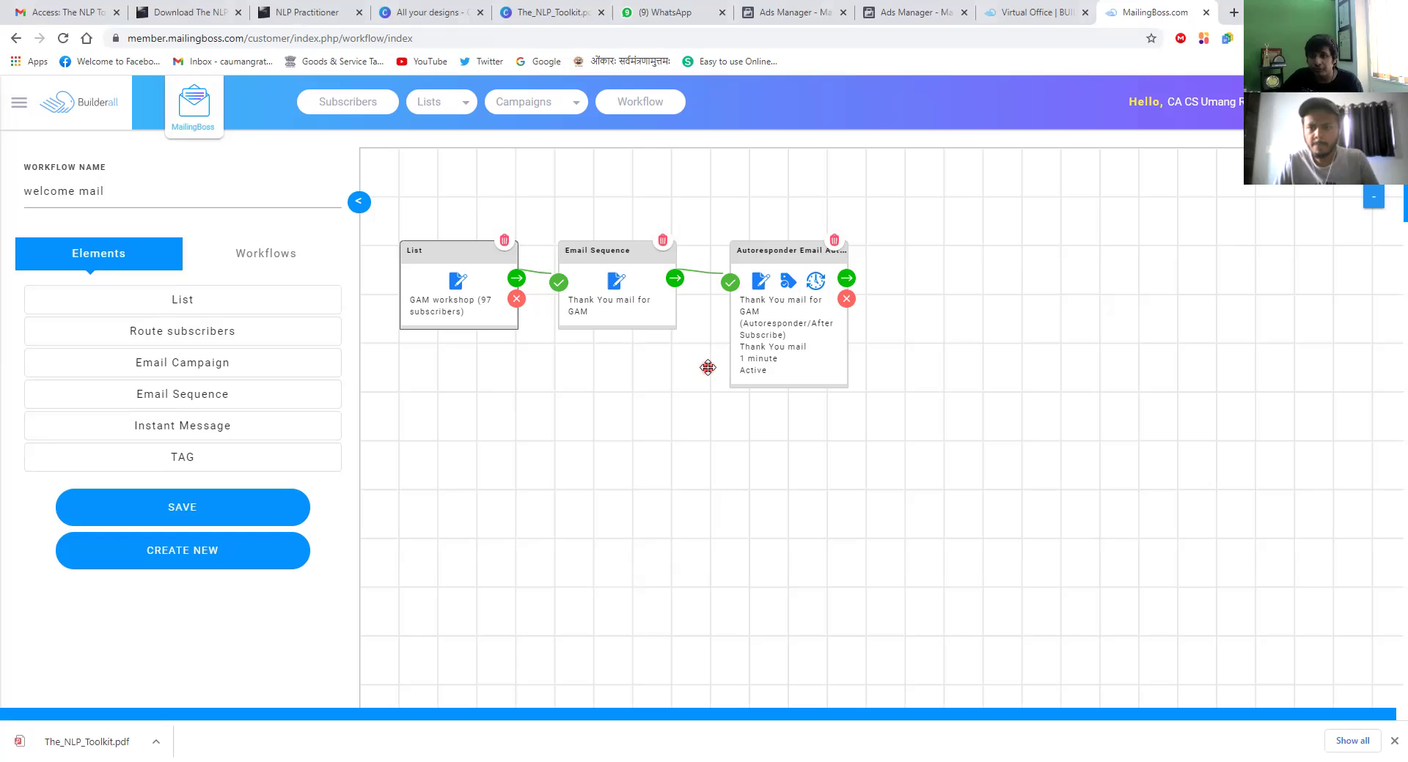
# Step: Check which follow-up actions can be attached to the autoresponder email at the end of the workflow
pyautogui.click(848, 280)
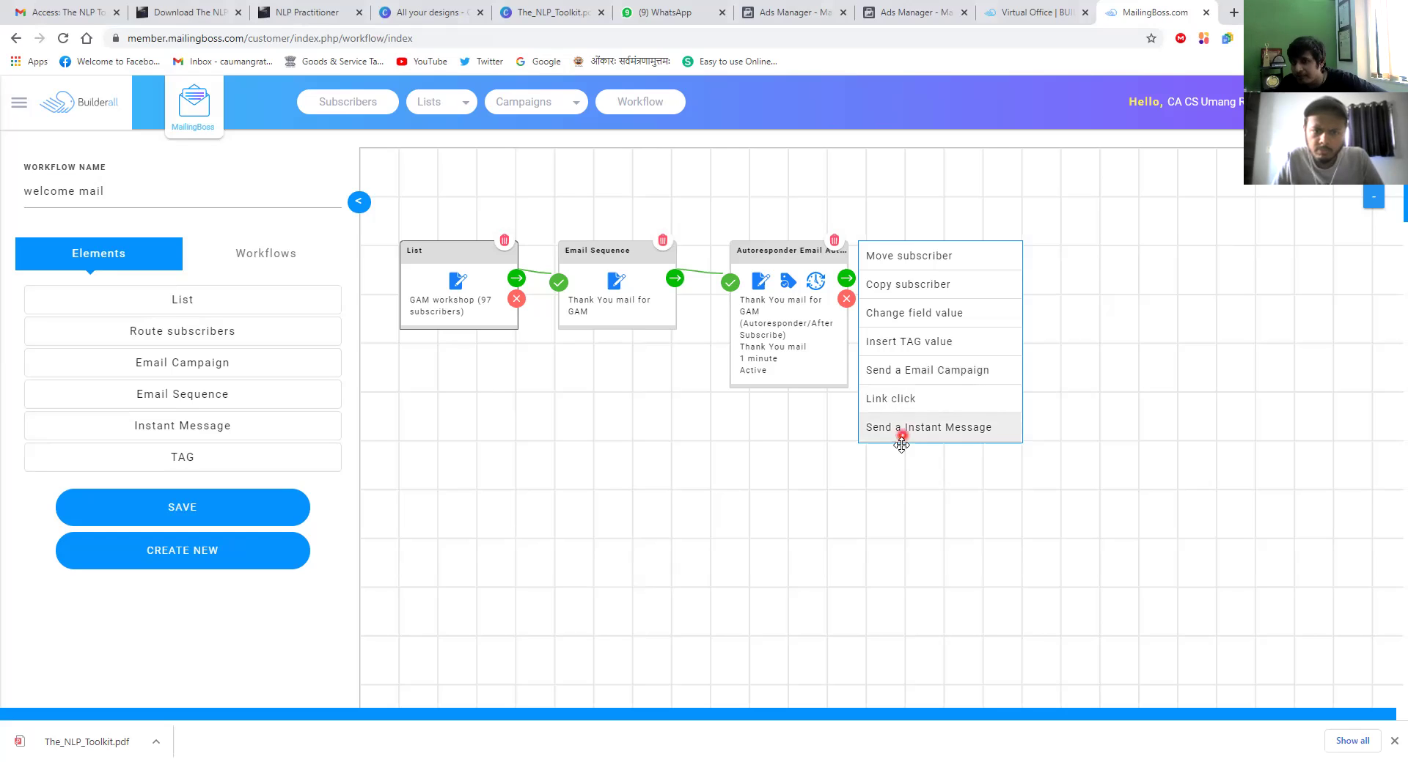
pyautogui.click(851, 282)
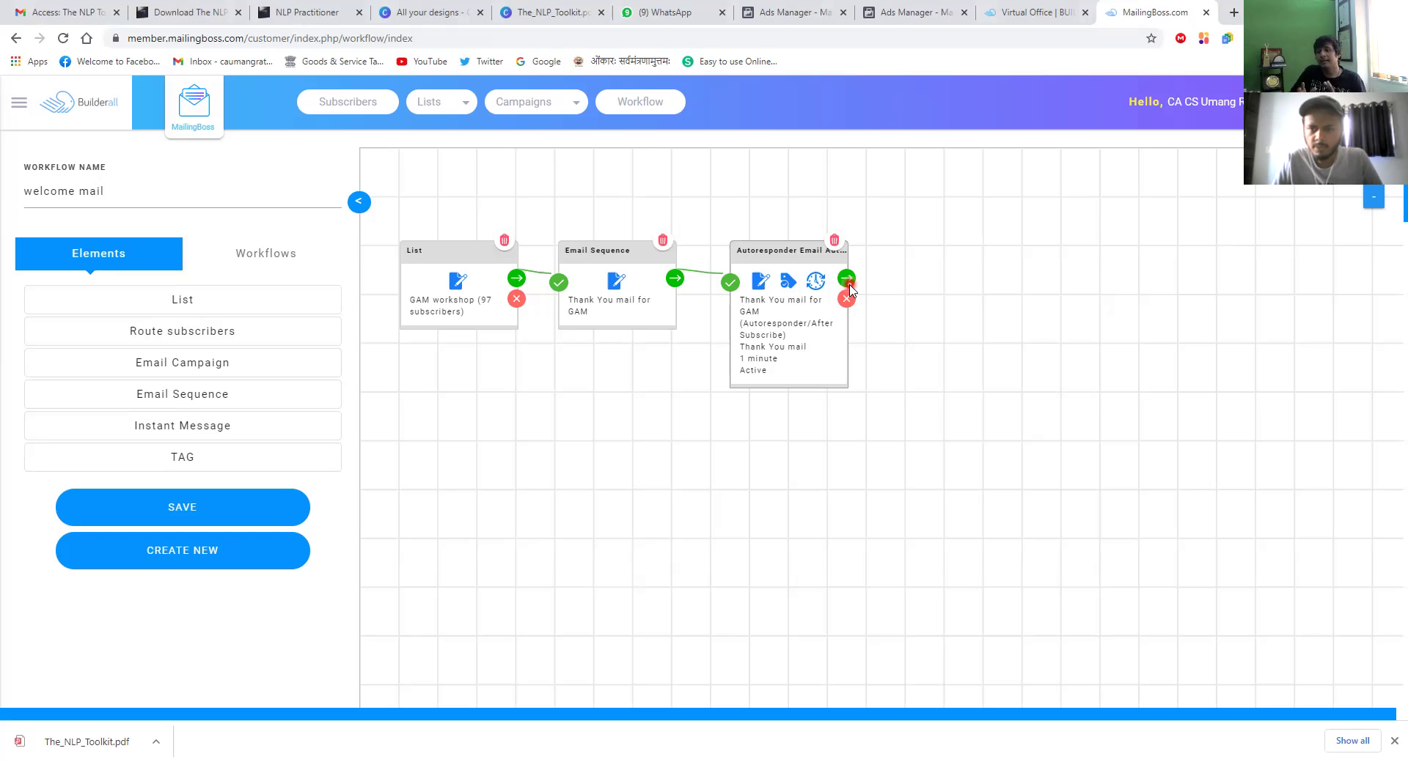
pyautogui.moveTo(847, 298); pyautogui.dragTo(671, 415)
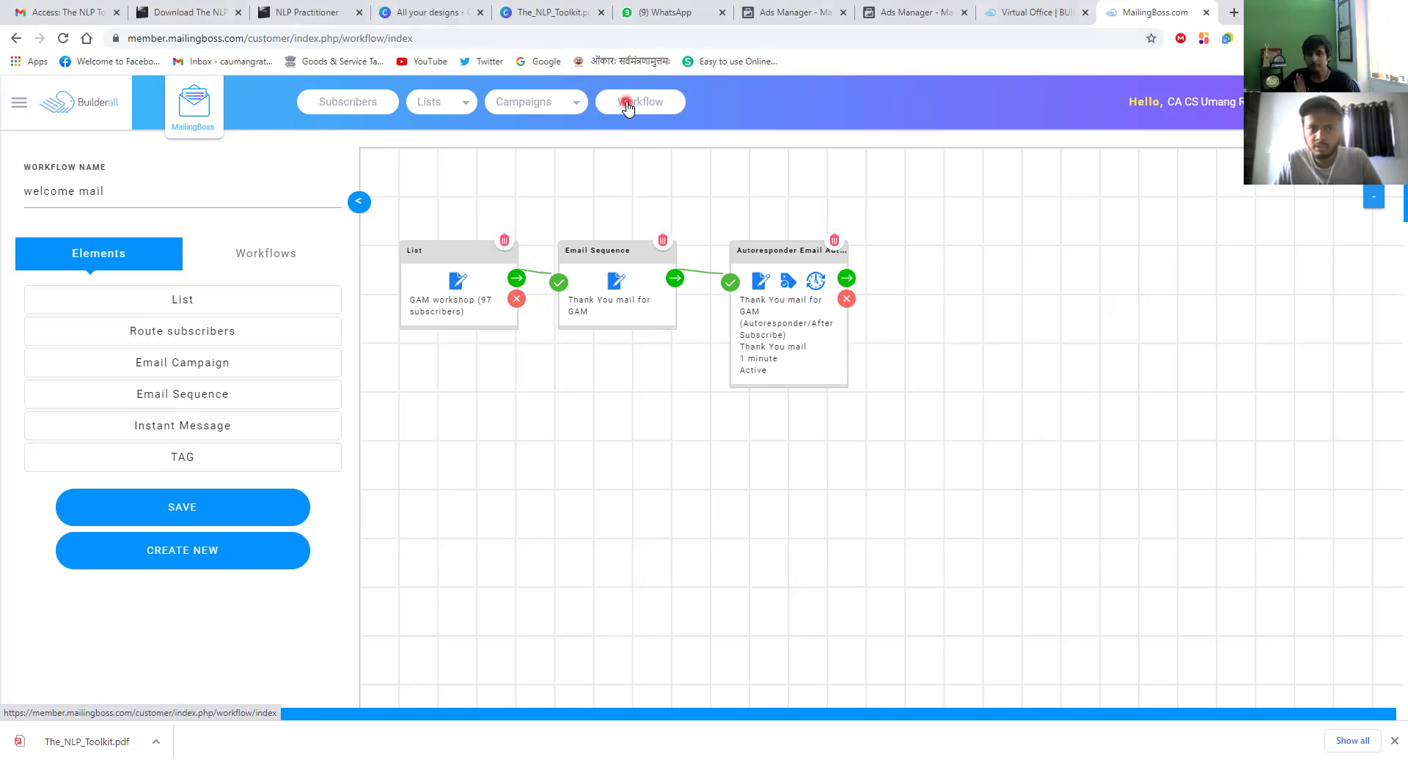
# Step: Open the subscribers from all lists and look through their email addresses and lead scores
pyautogui.click(352, 109)
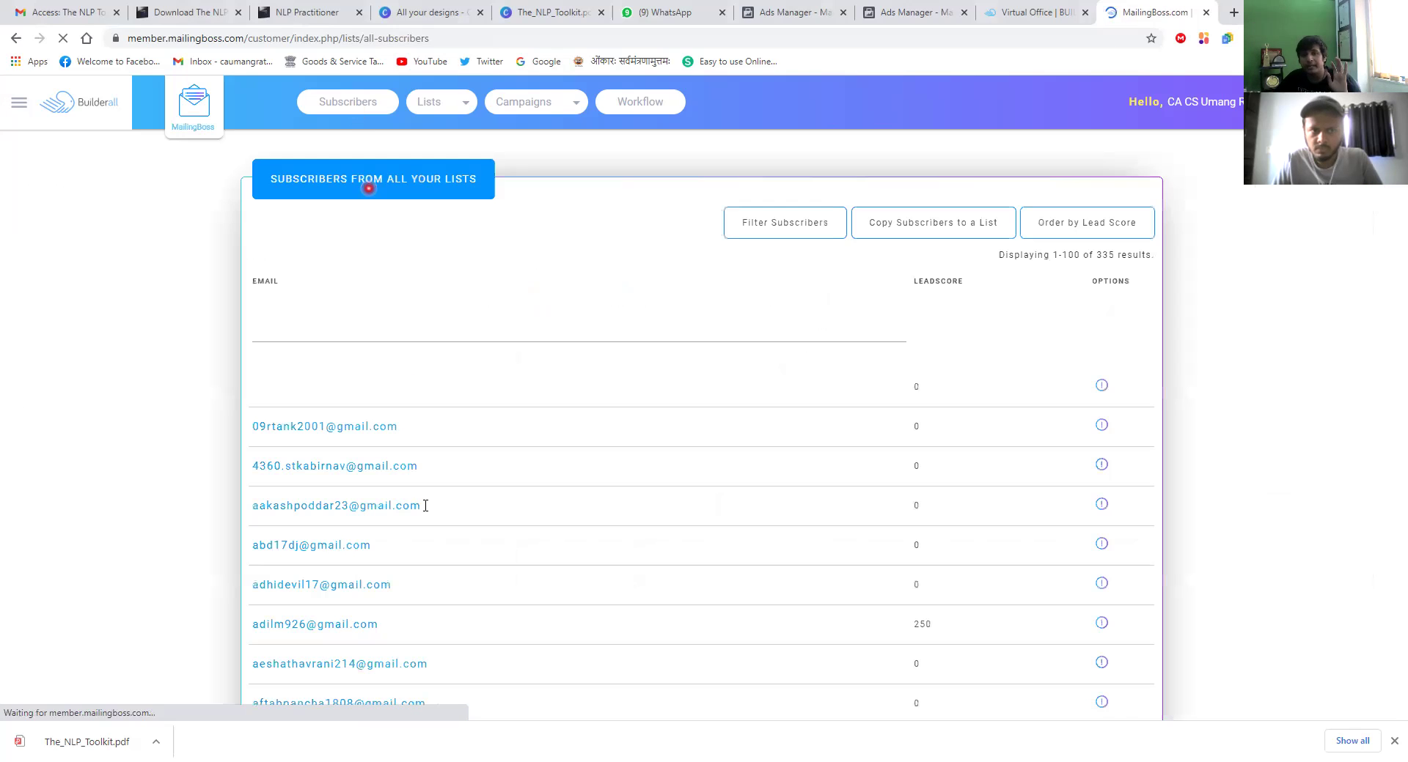
pyautogui.scroll(-4, 440, 484)
pyautogui.scroll(-3, 454, 473)
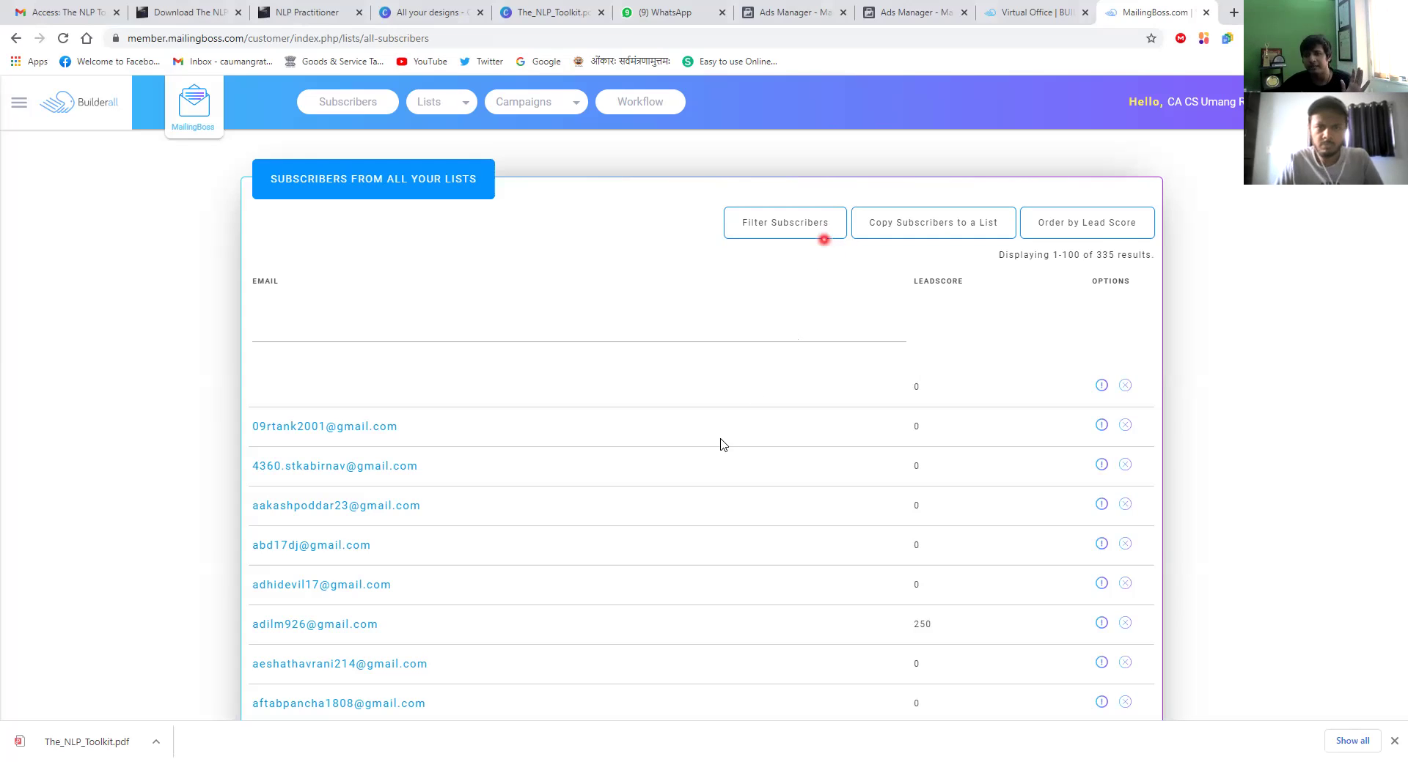
pyautogui.scroll(-7, 720, 443)
pyautogui.scroll(-8, 721, 443)
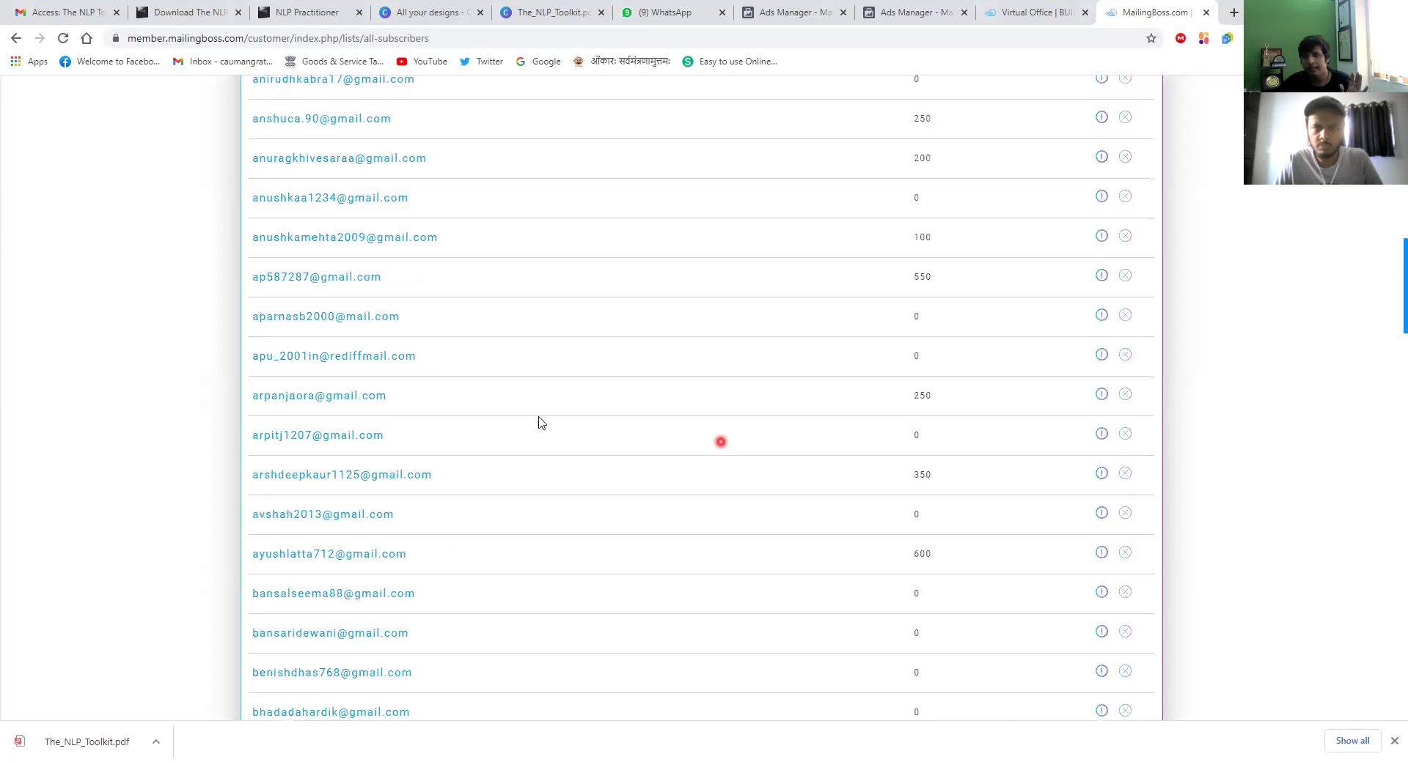
pyautogui.scroll(-5, 538, 431)
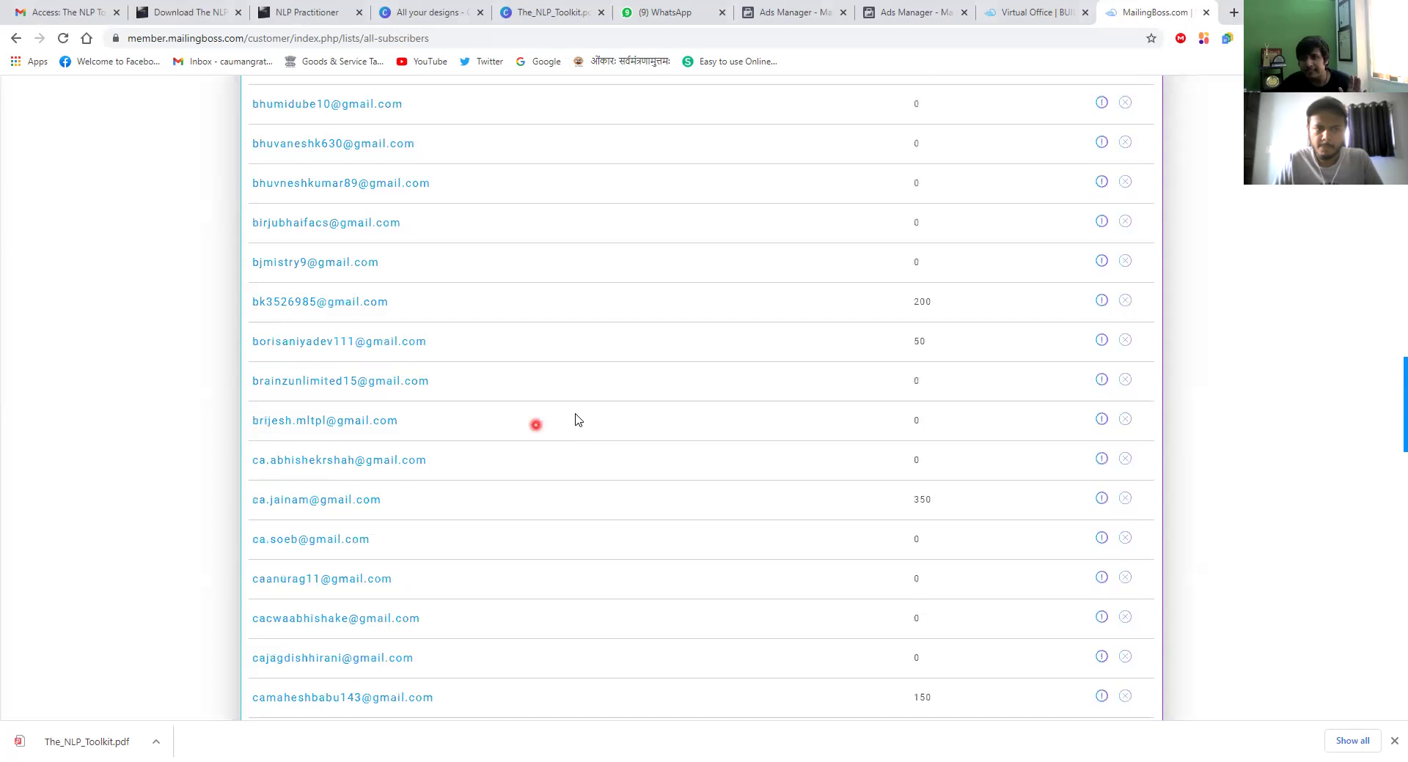
pyautogui.scroll(15, 575, 418)
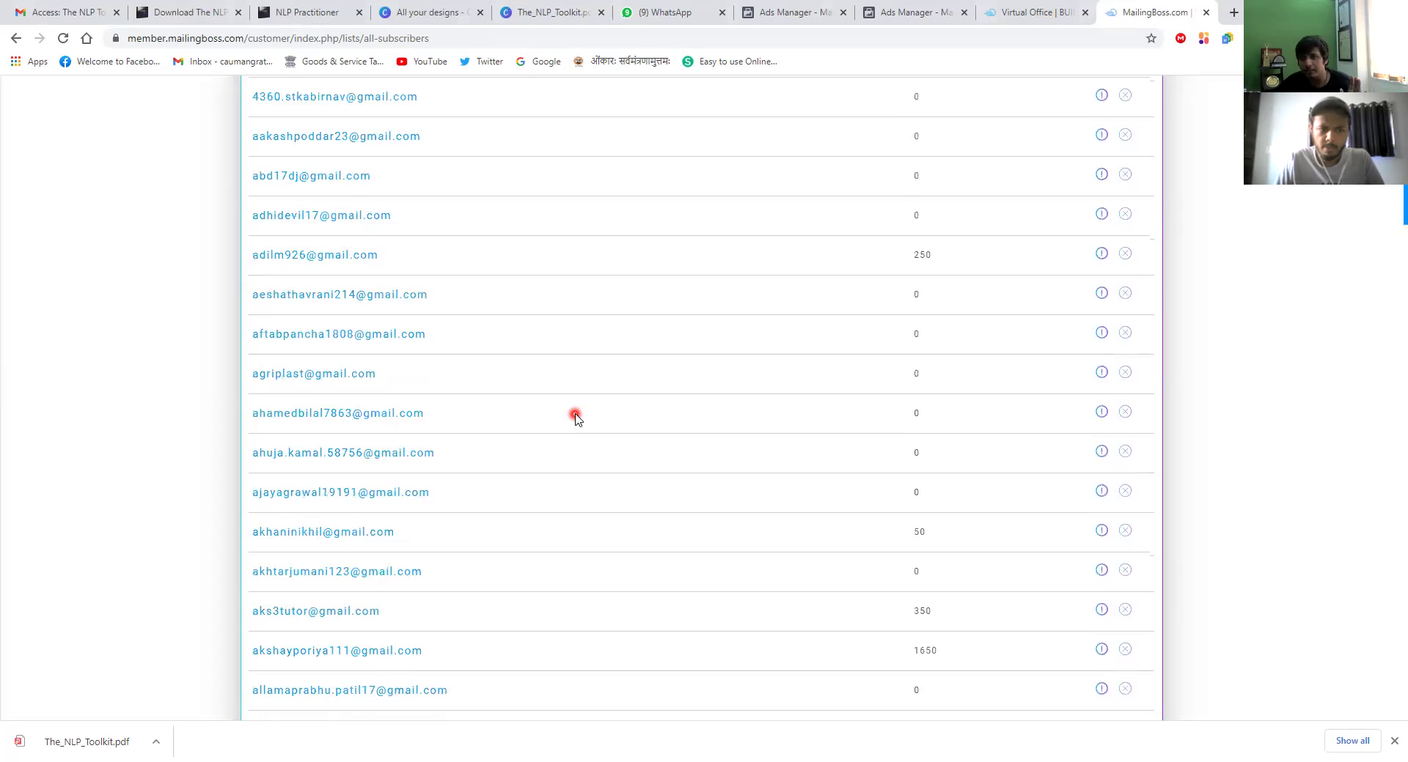
pyautogui.scroll(5, 575, 418)
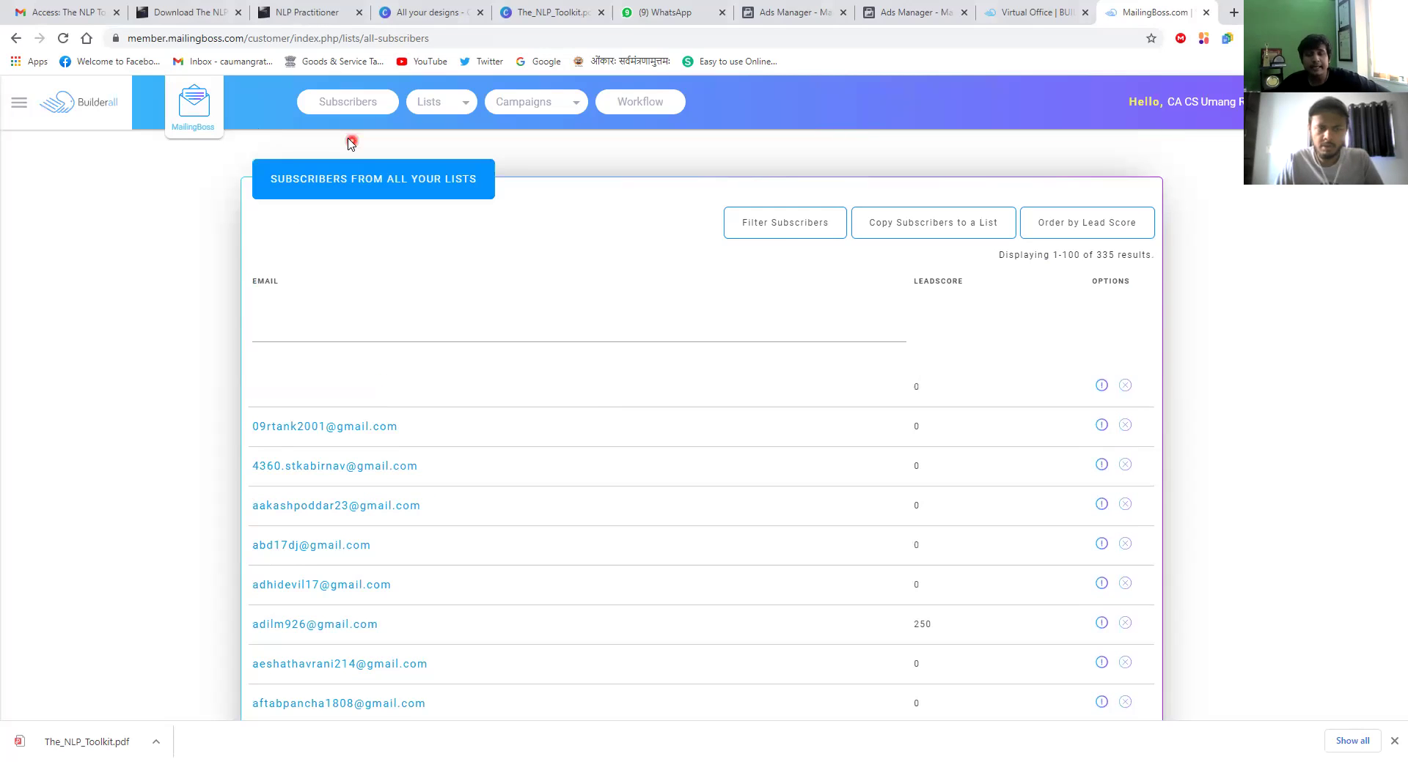
# Step: Open the overview of all subscriber lists and find the GAM workshop list
pyautogui.click(444, 116)
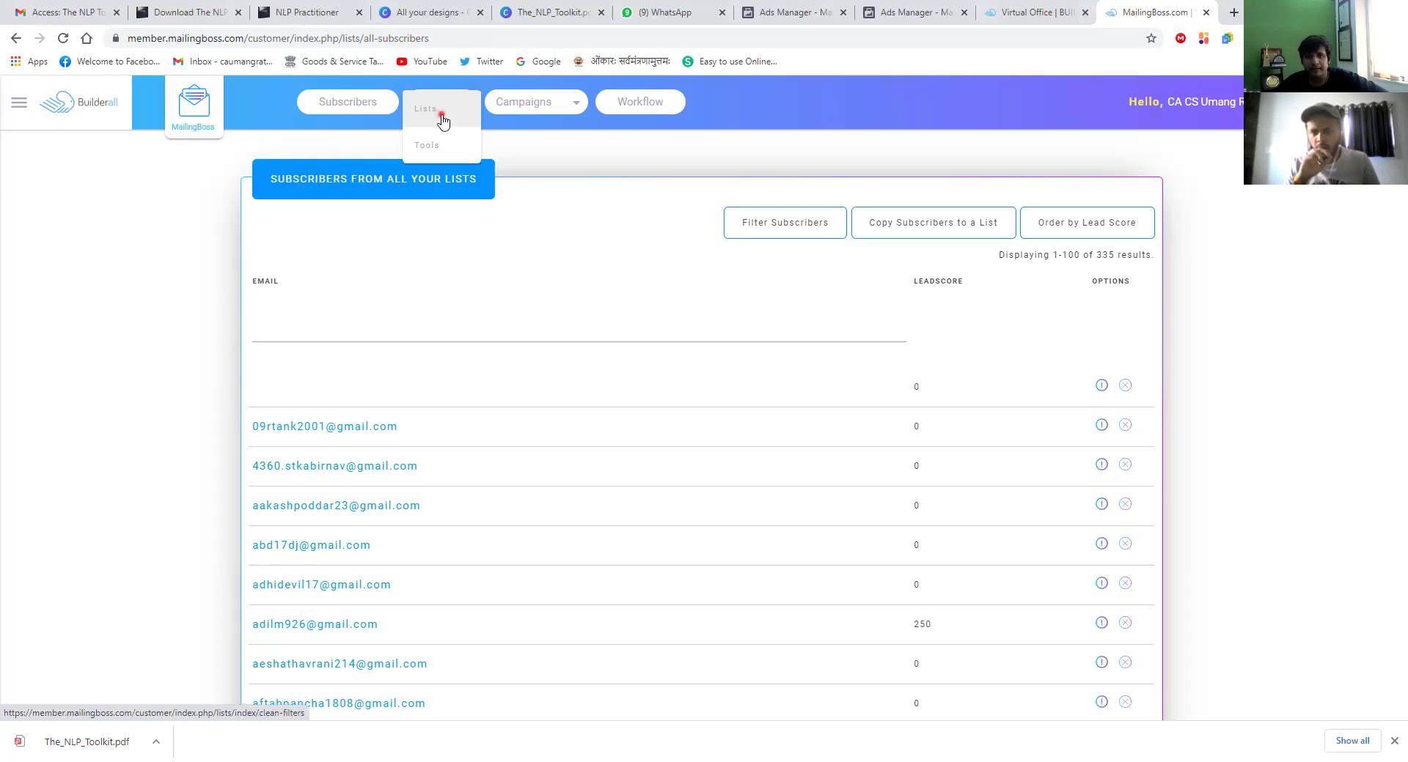
pyautogui.click(442, 115)
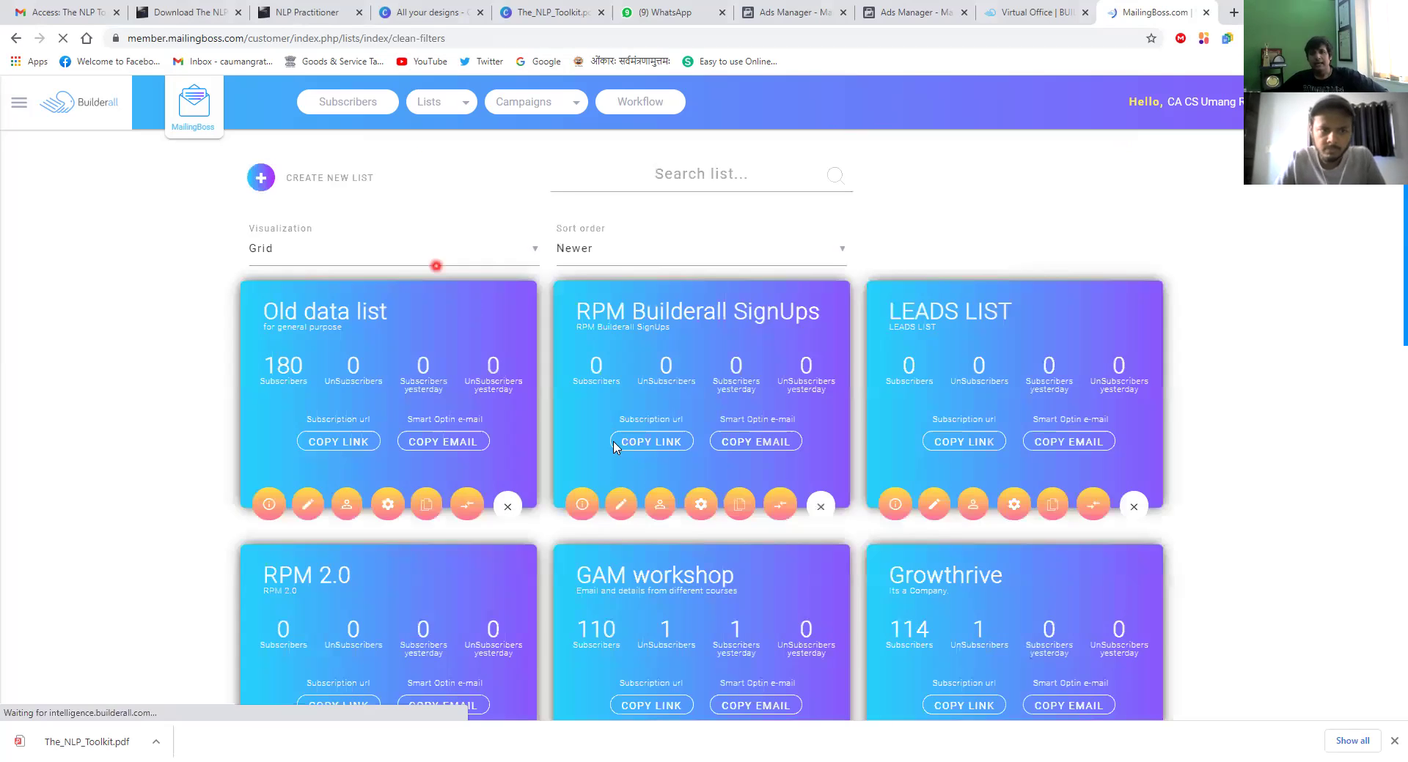
pyautogui.scroll(-2, 501, 489)
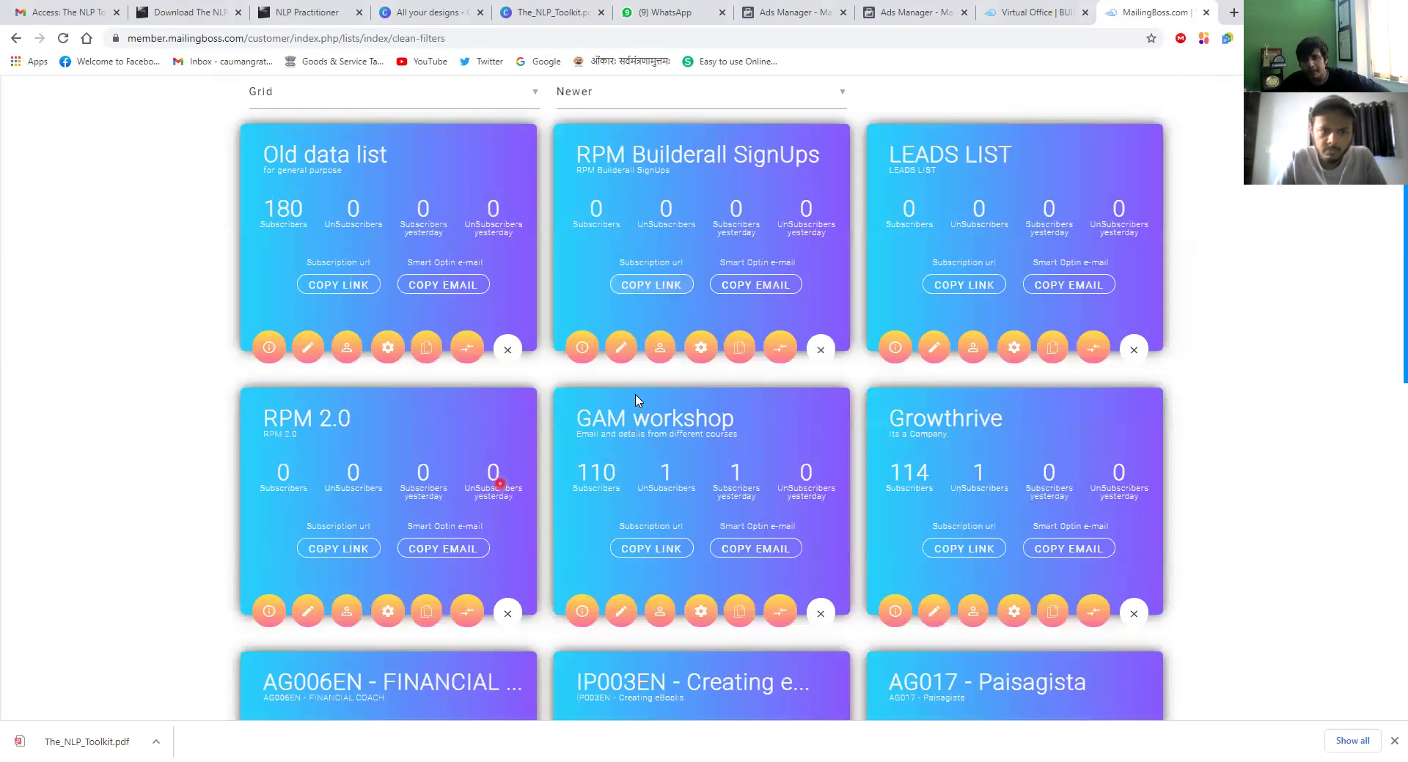
pyautogui.scroll(-3, 624, 413)
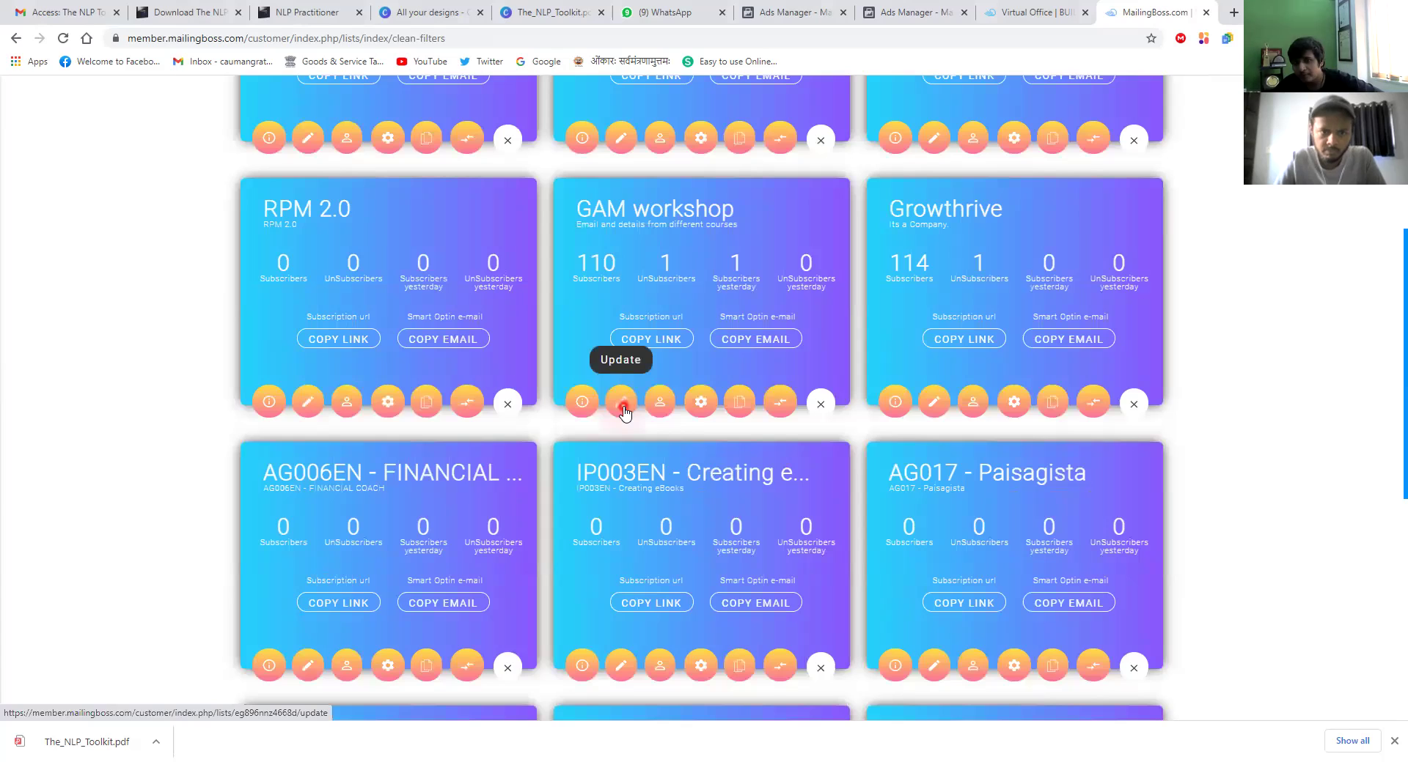
# Step: Go over the GAM workshop list's available actions and subscriber counts, and open its list of subscribers
pyautogui.click(582, 409)
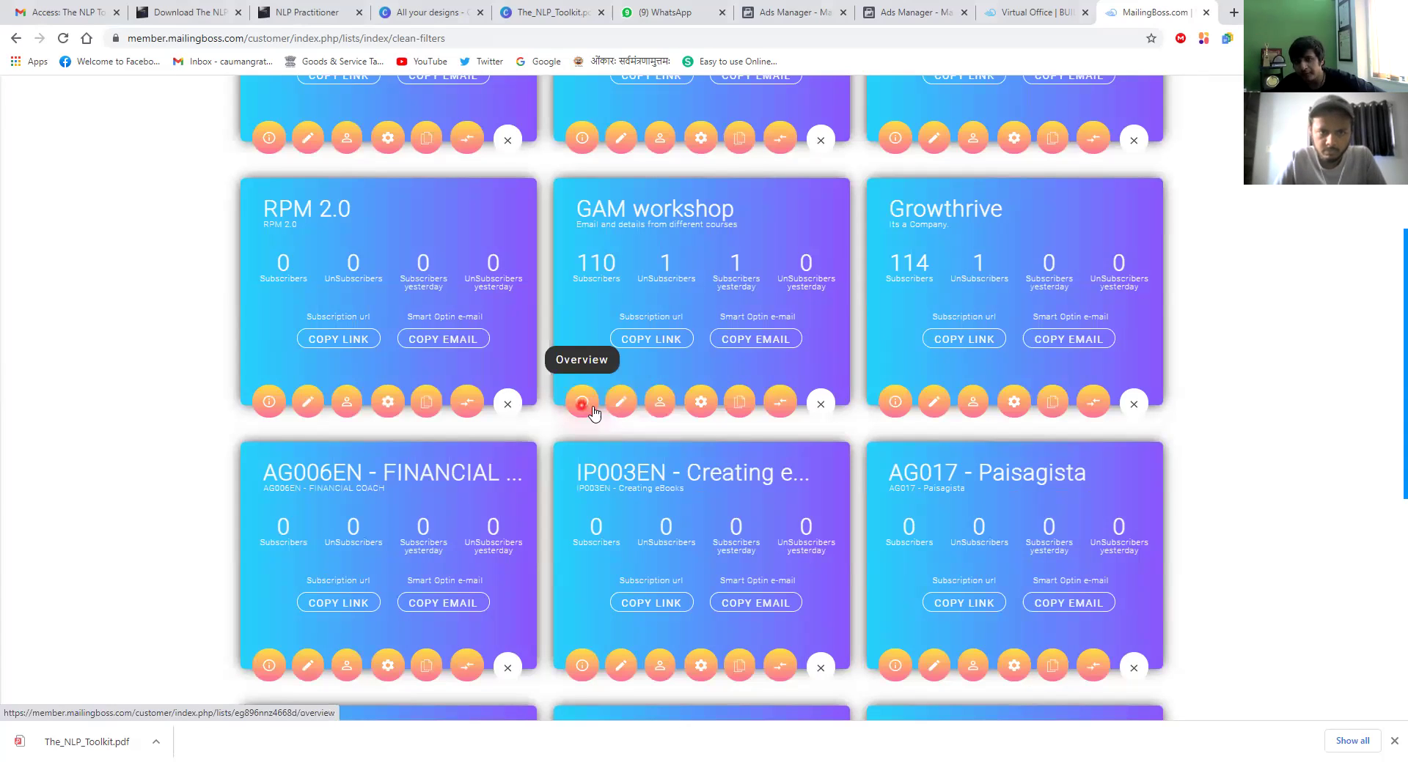
pyautogui.click(662, 406)
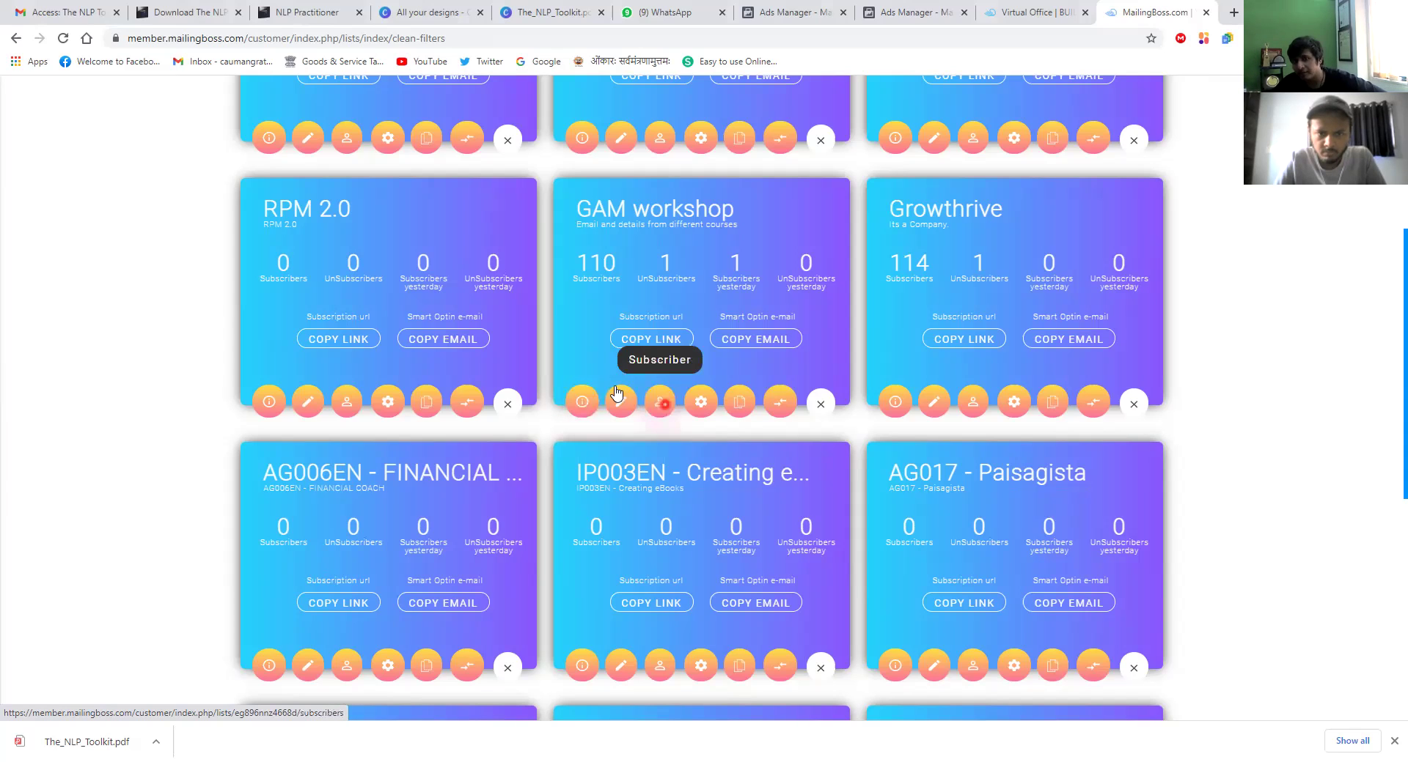
pyautogui.click(579, 262)
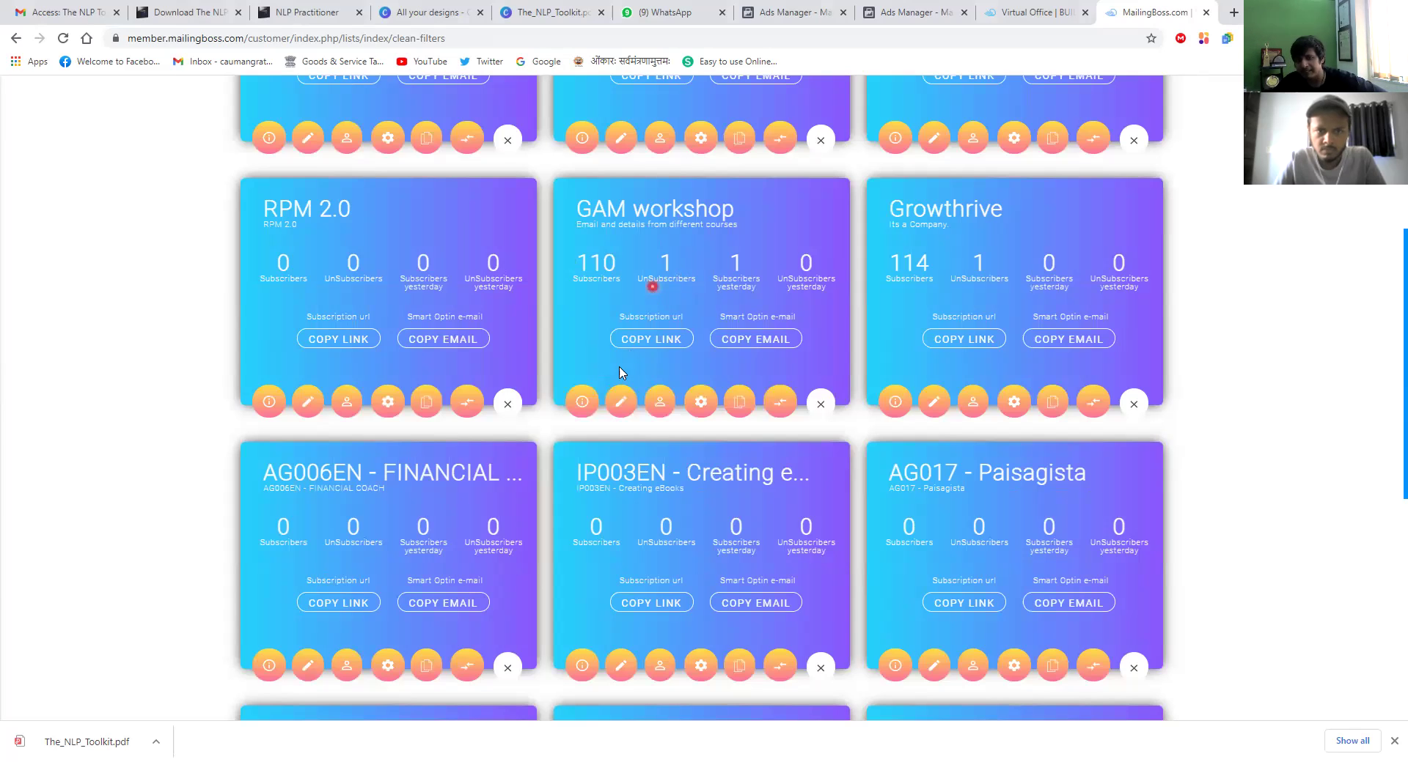
pyautogui.click(660, 414)
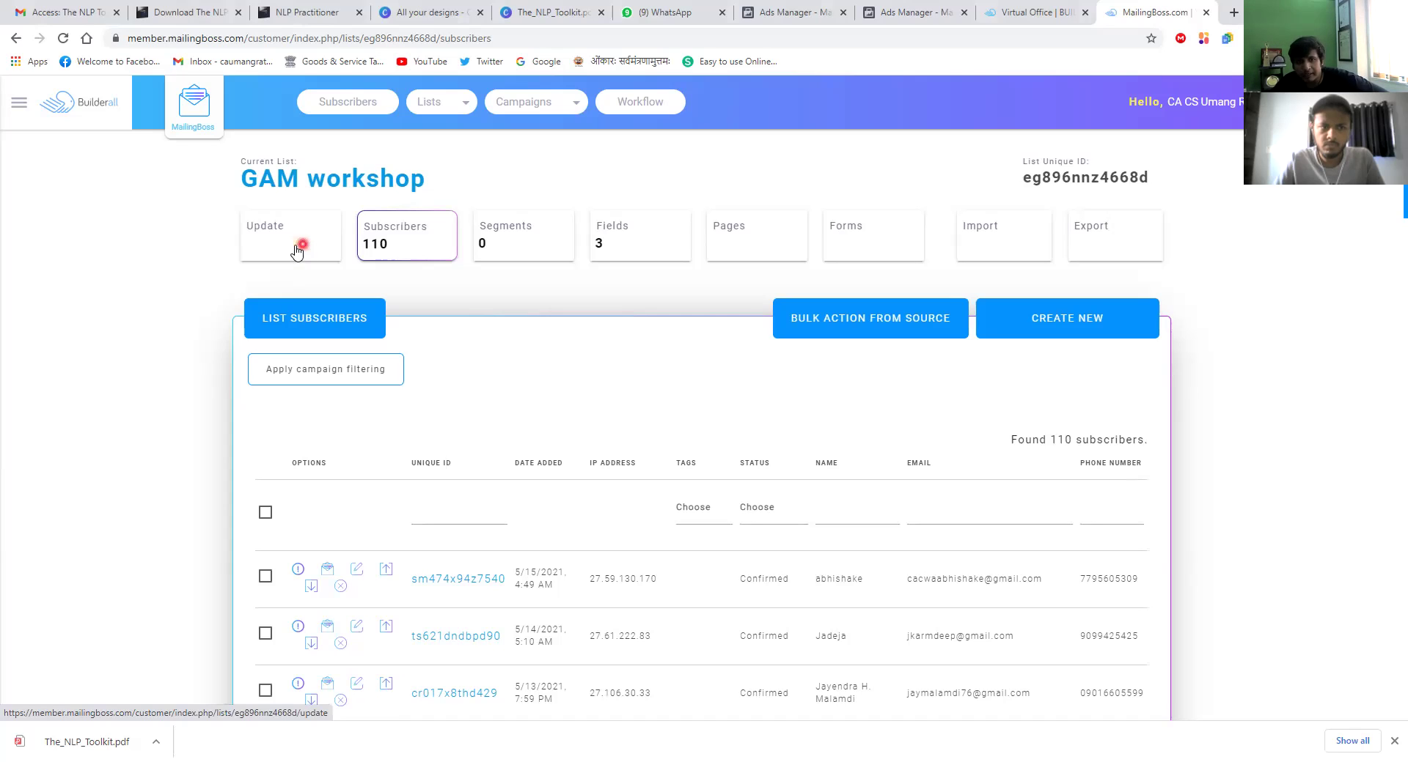
# Step: Open the GAM workshop list's field settings and review the Name, Email and Phone number field definitions
pyautogui.click(629, 250)
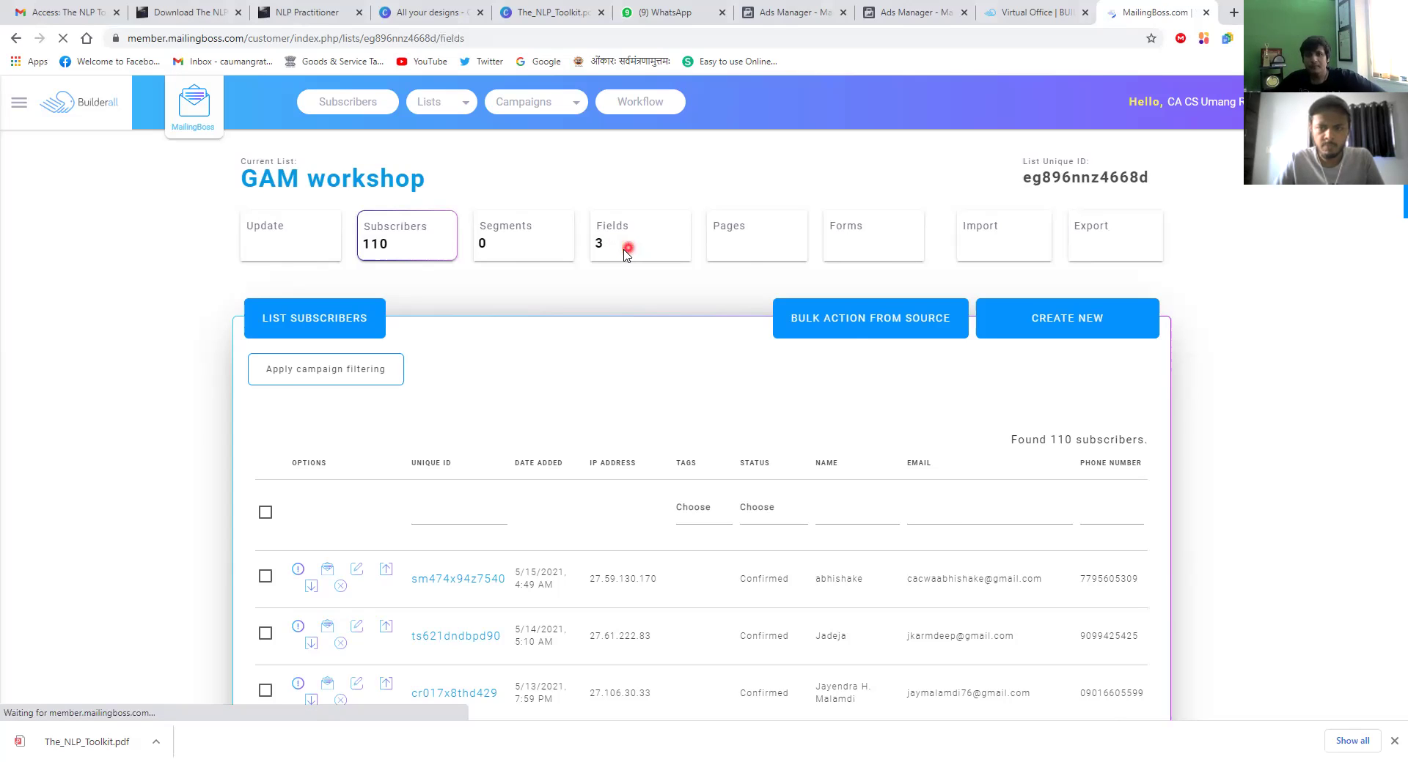
pyautogui.click(586, 255)
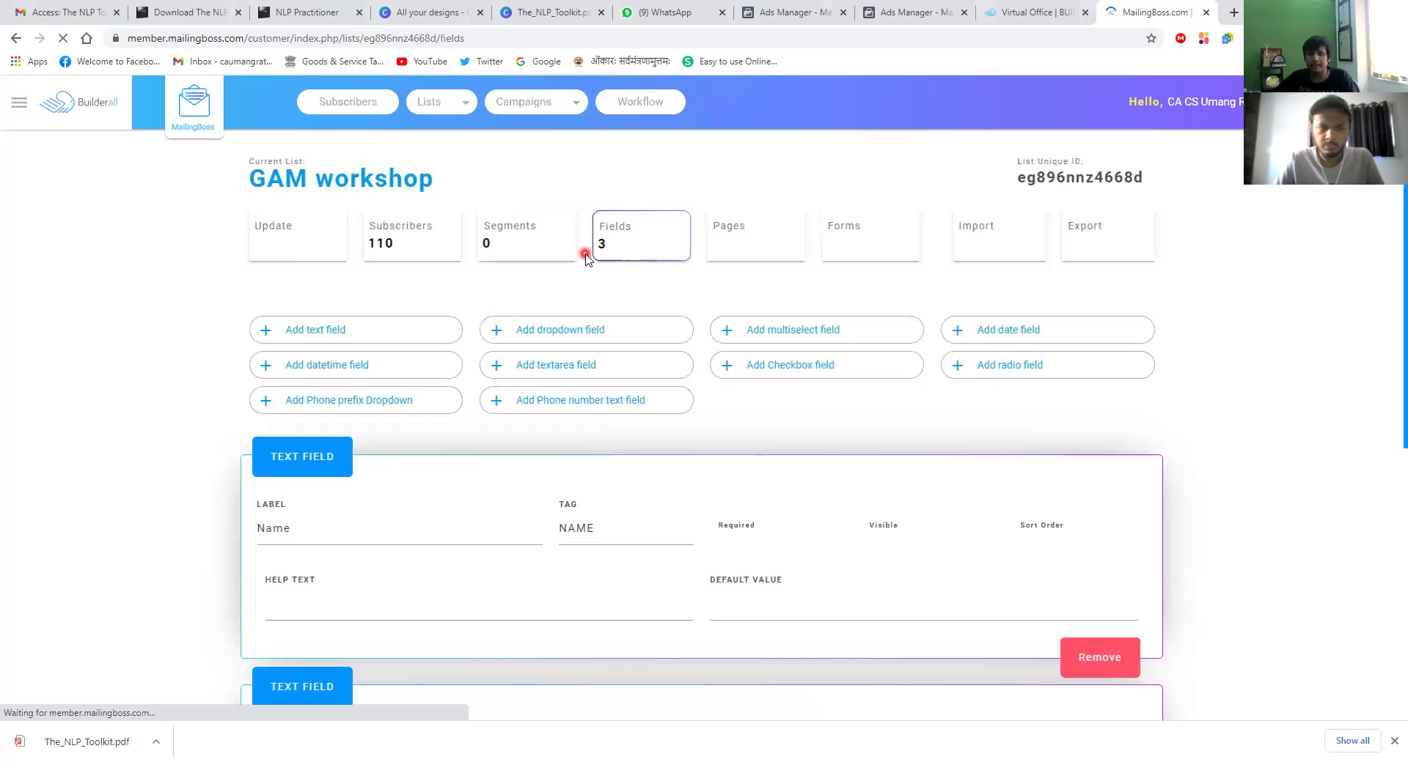
pyautogui.click(308, 363)
pyautogui.scroll(-3, 308, 363)
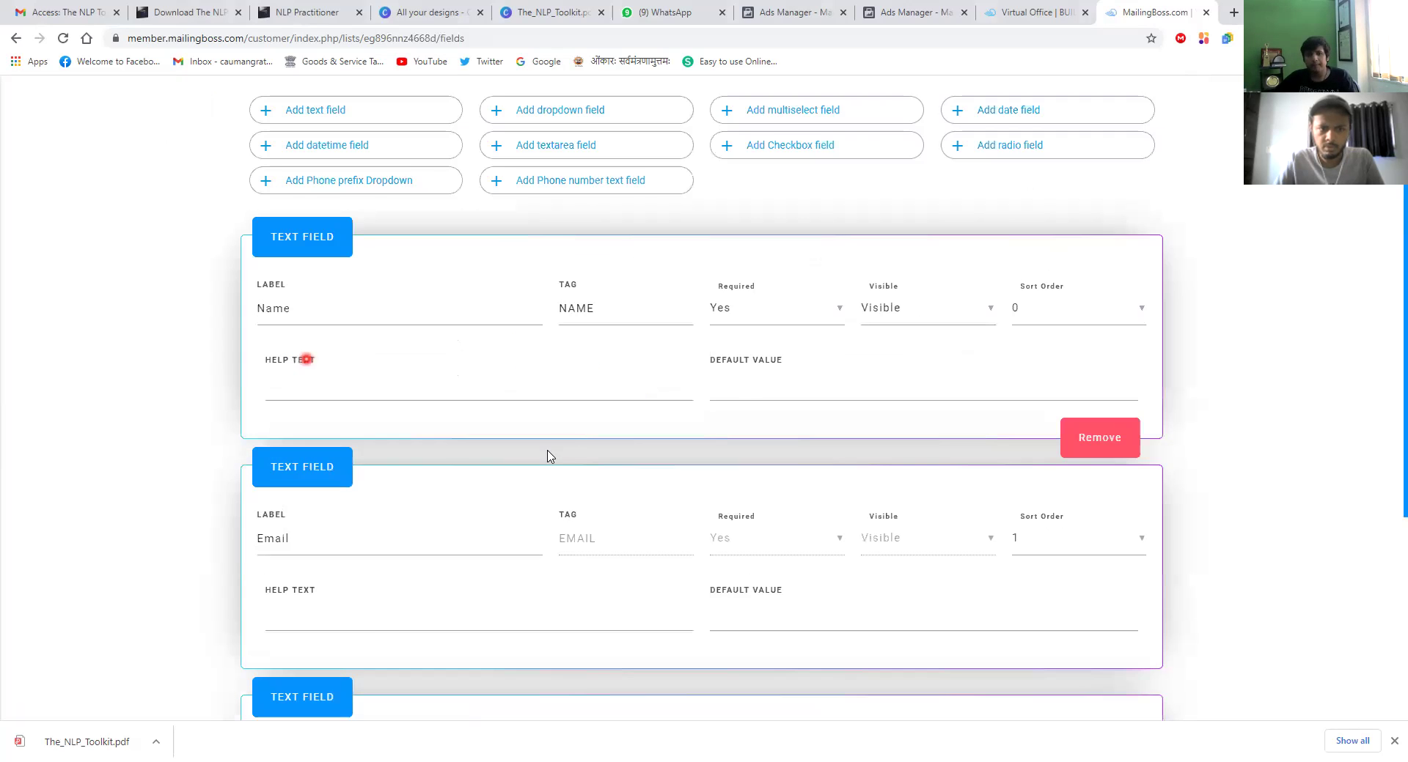
pyautogui.scroll(-1, 549, 456)
pyautogui.scroll(-2, 650, 434)
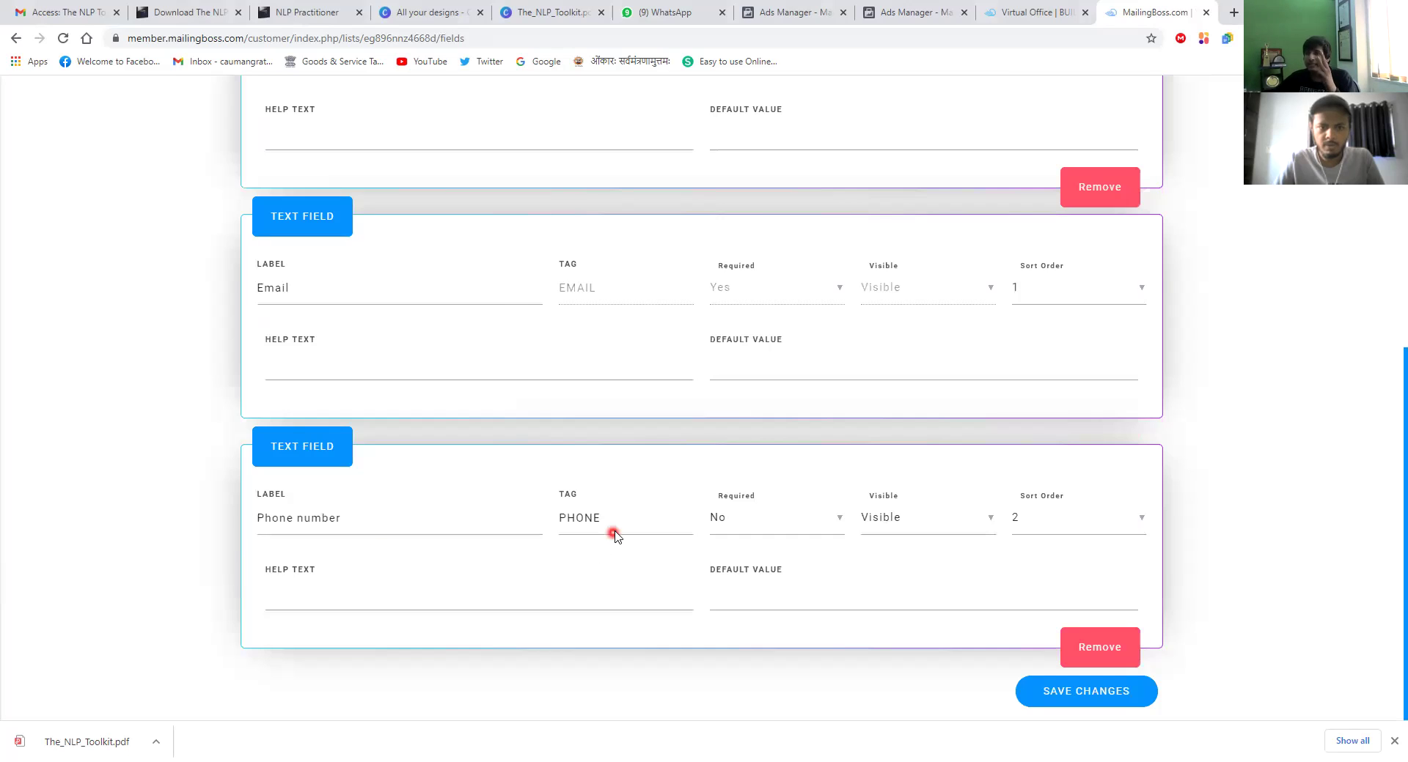
pyautogui.scroll(5, 614, 535)
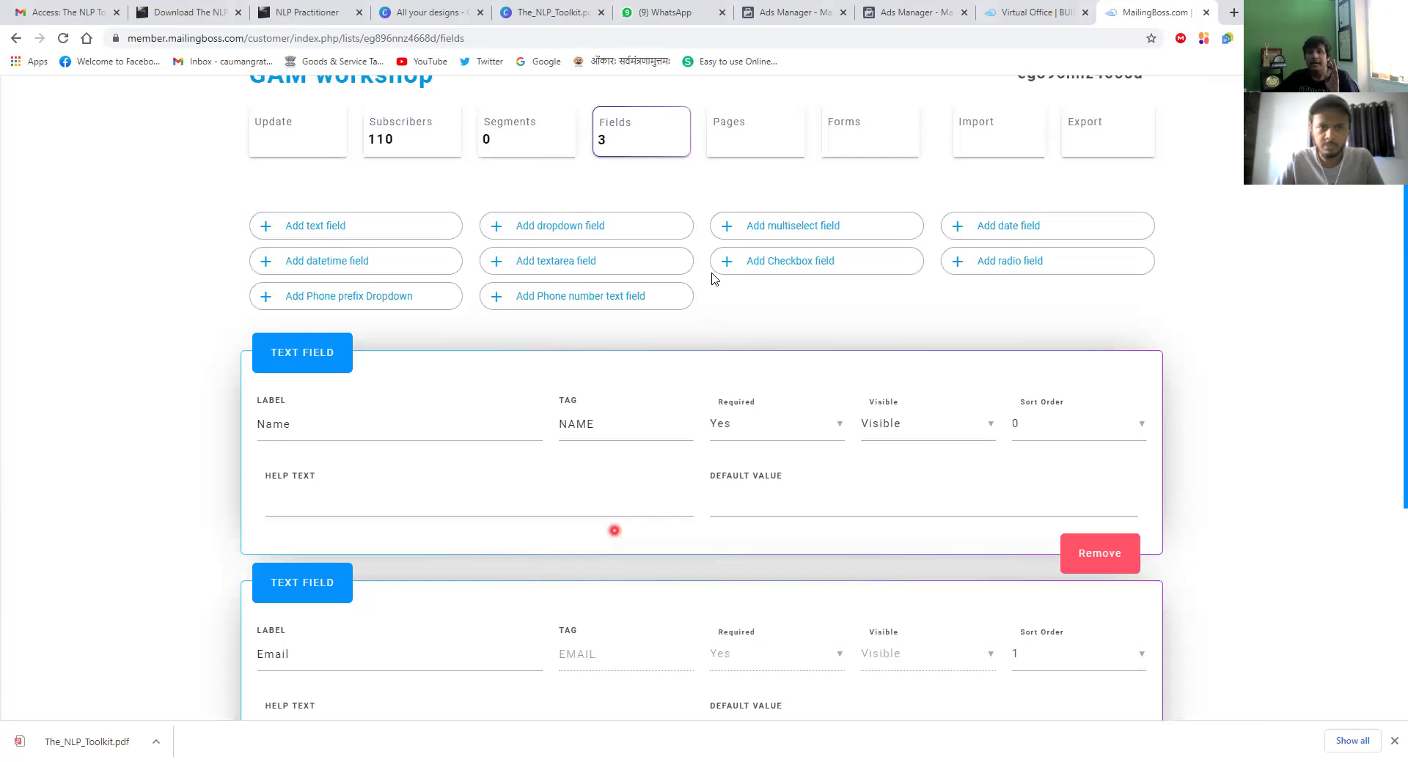
pyautogui.scroll(2, 711, 279)
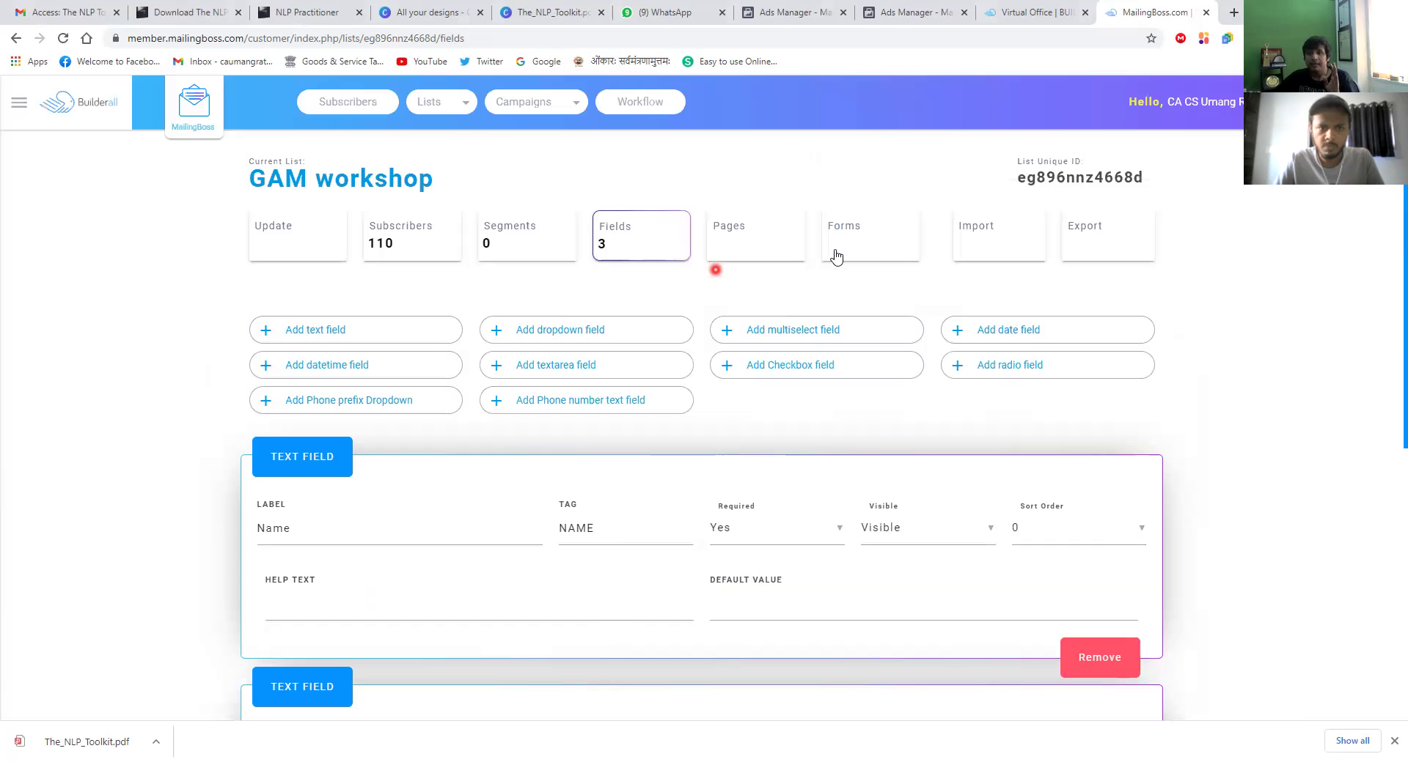
# Step: Look at the GAM workshop list's CSV, text and database import options, and open its subscriber export settings
pyautogui.click(995, 251)
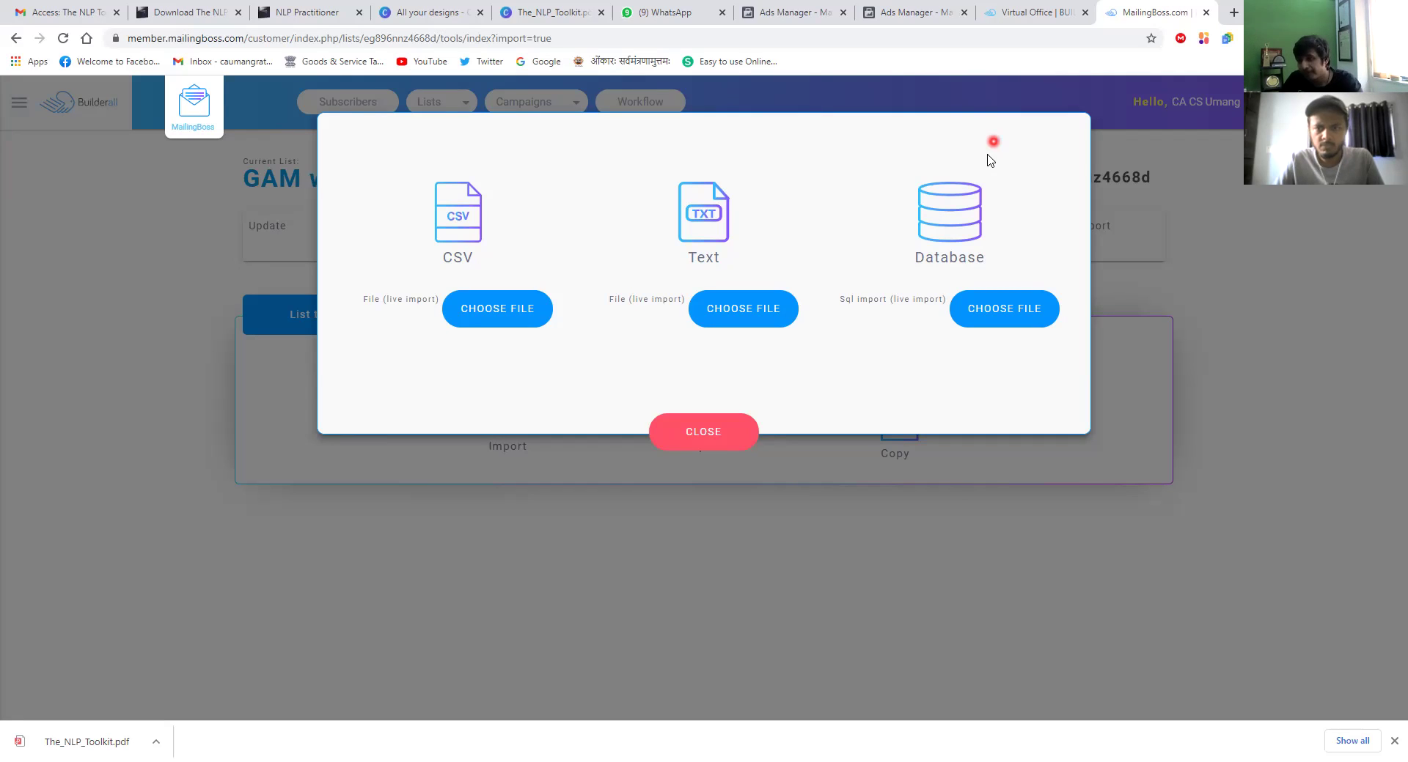
pyautogui.click(741, 433)
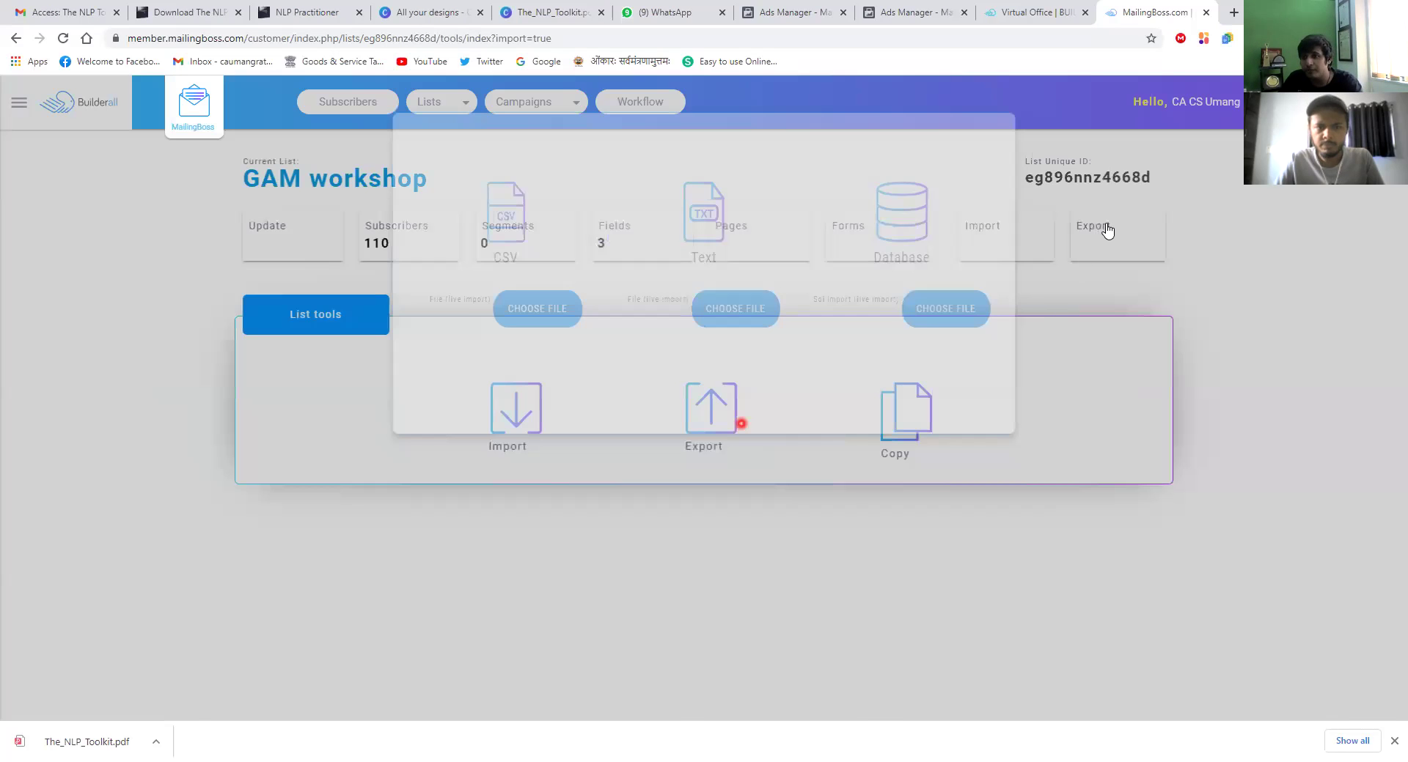
pyautogui.click(1105, 228)
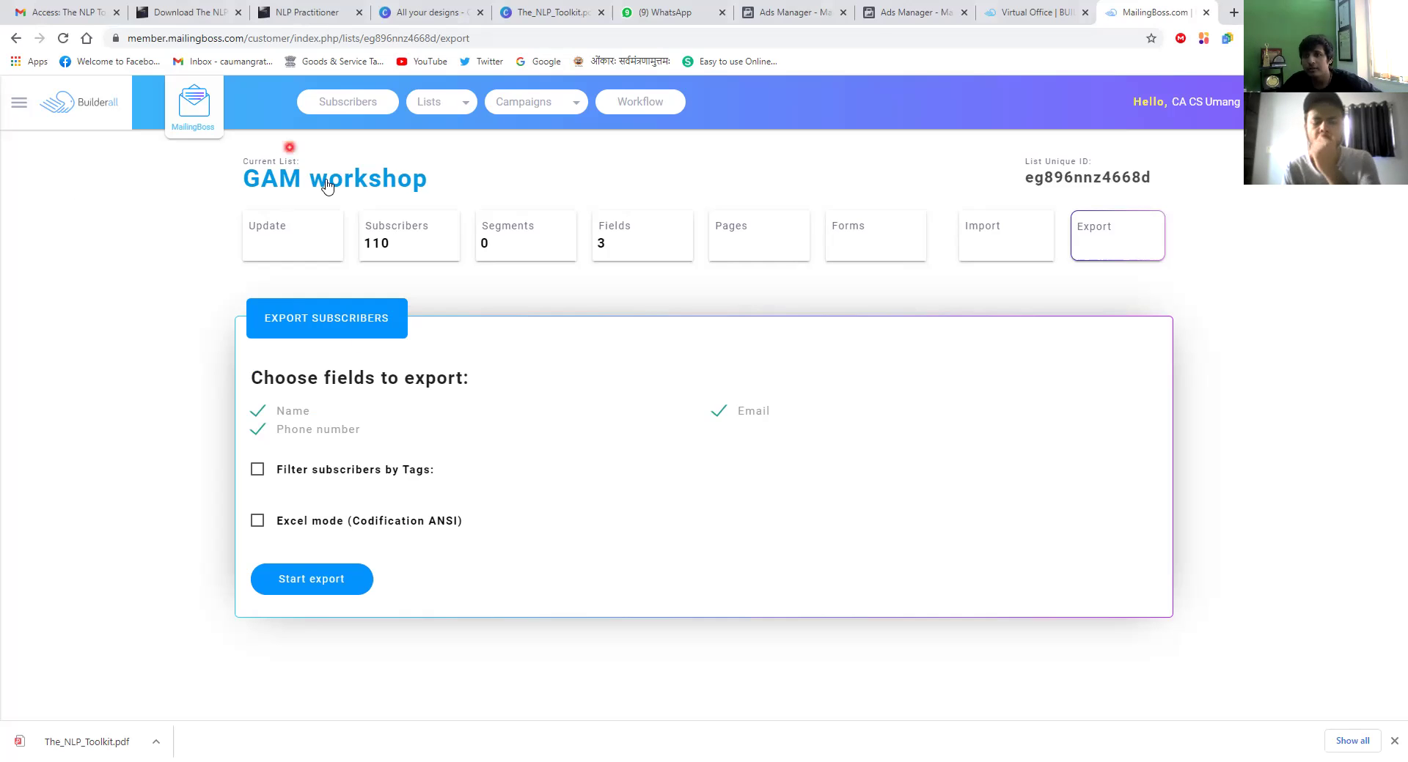
# Step: Switch to the Builderall office, open the Cheetah Website Builder and look through the published websites
pyautogui.click(1026, 18)
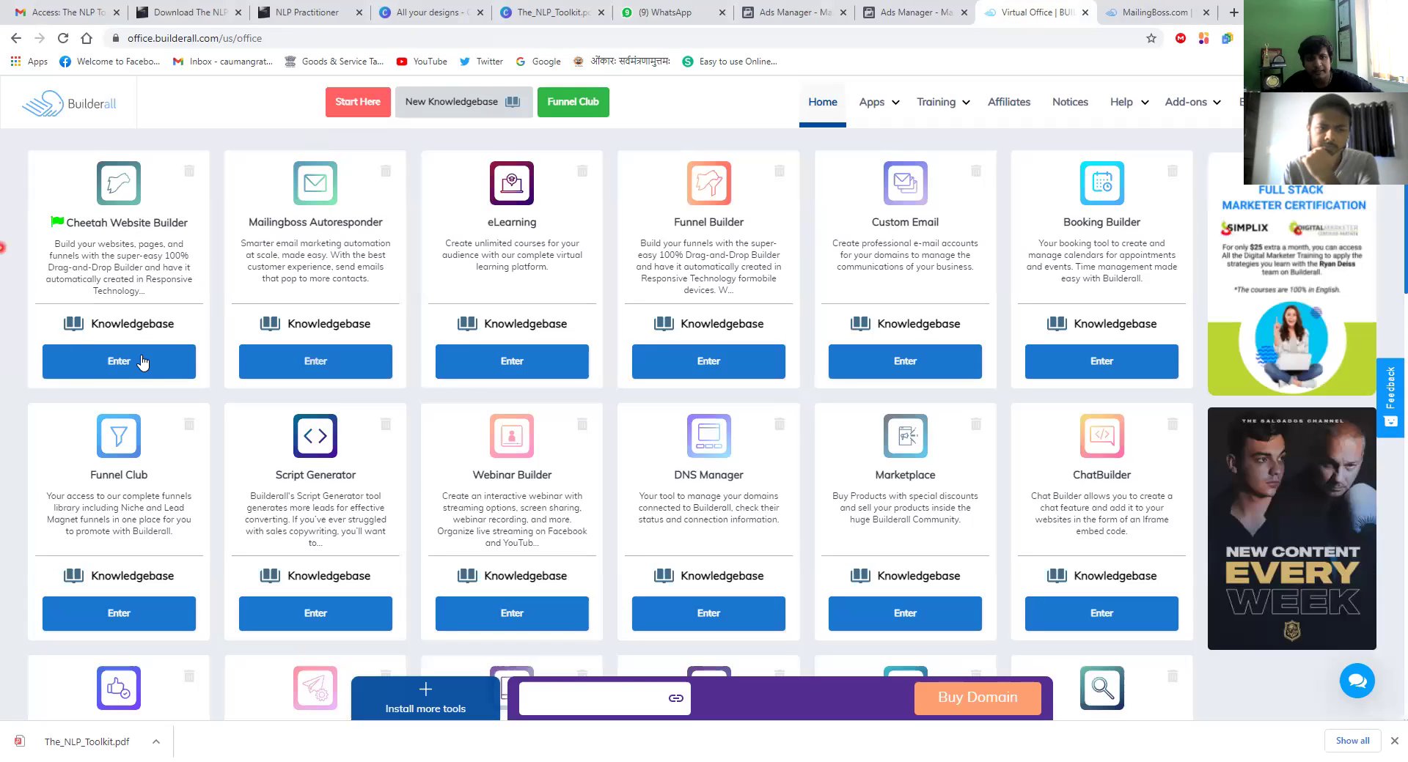
pyautogui.click(141, 360)
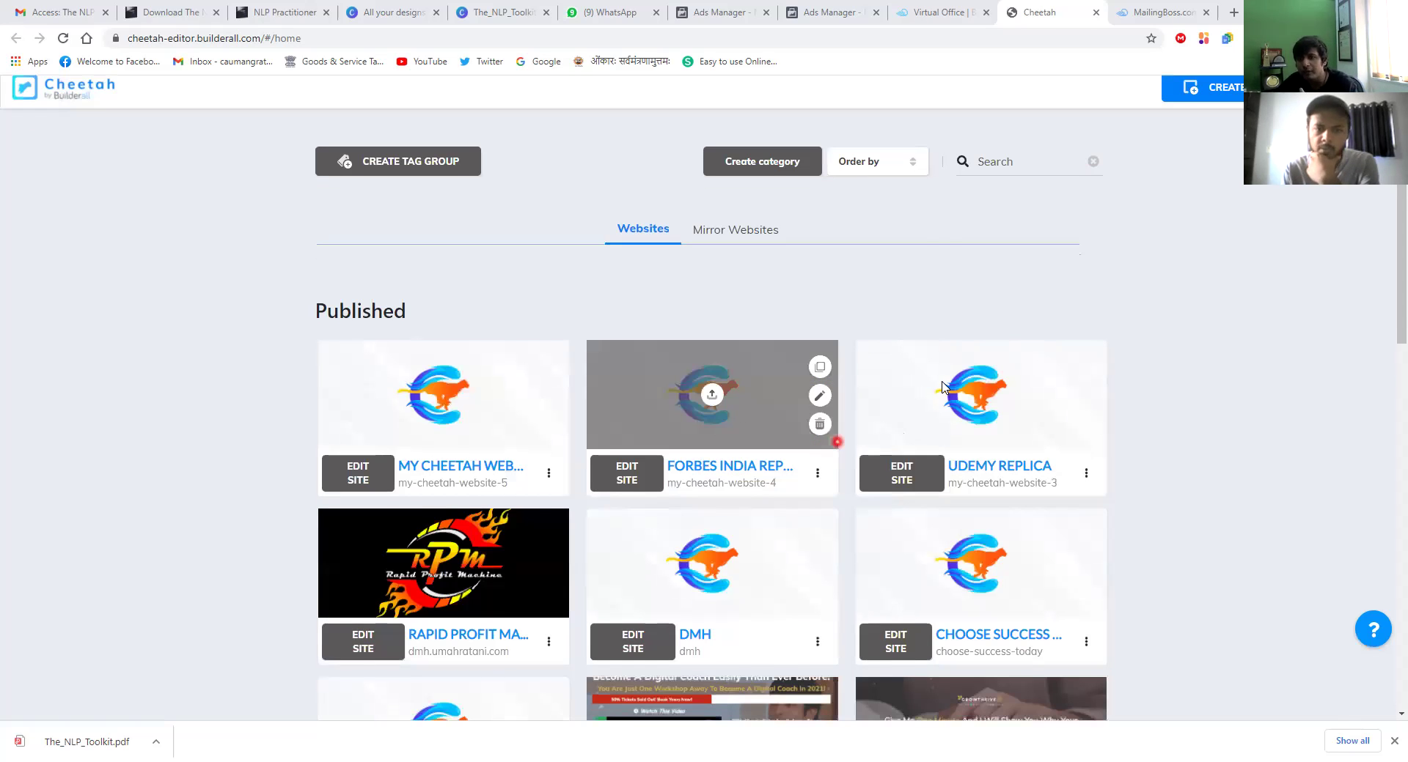
pyautogui.scroll(-2, 928, 392)
pyautogui.scroll(1, 924, 396)
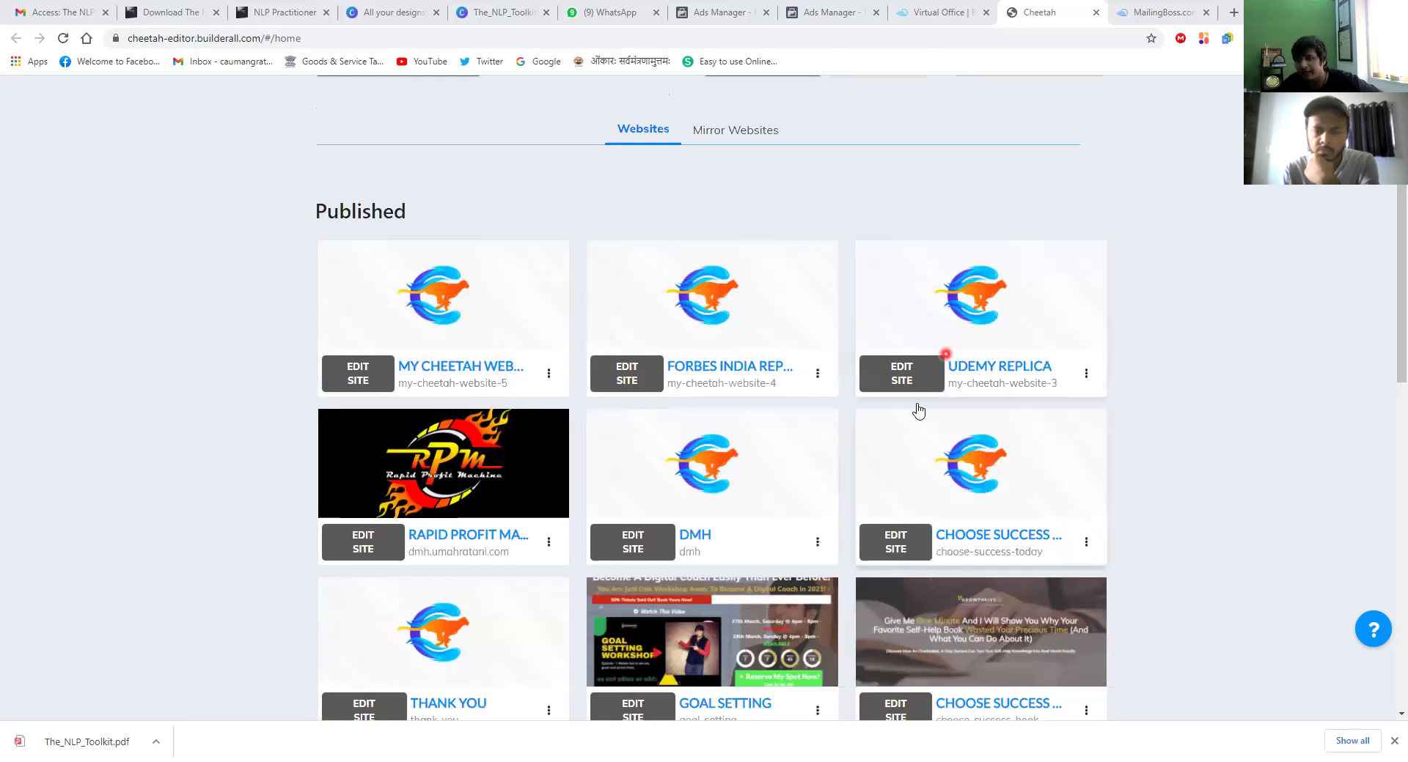
pyautogui.scroll(1, 919, 410)
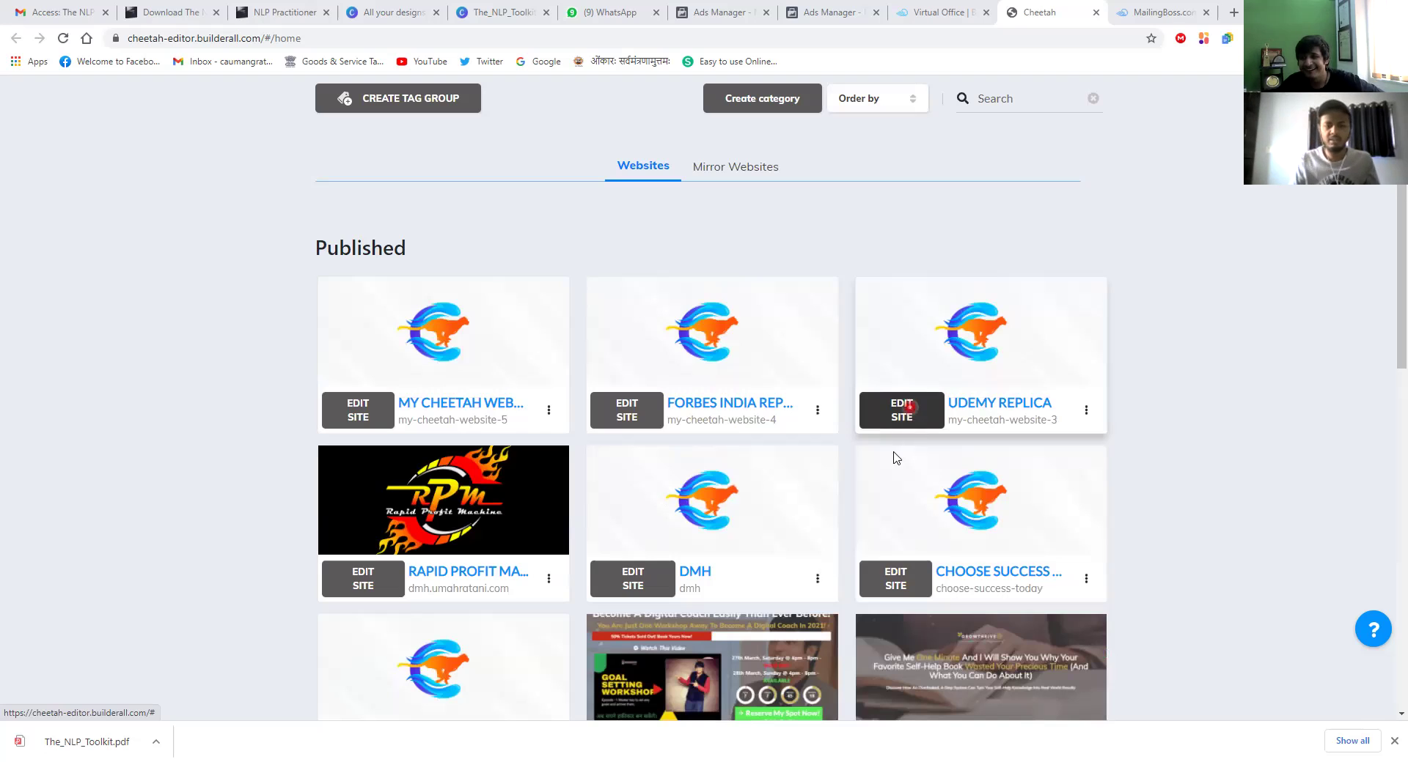
# Step: Open the UDEMY Replica website and load its Home page in the page editor
pyautogui.click(918, 403)
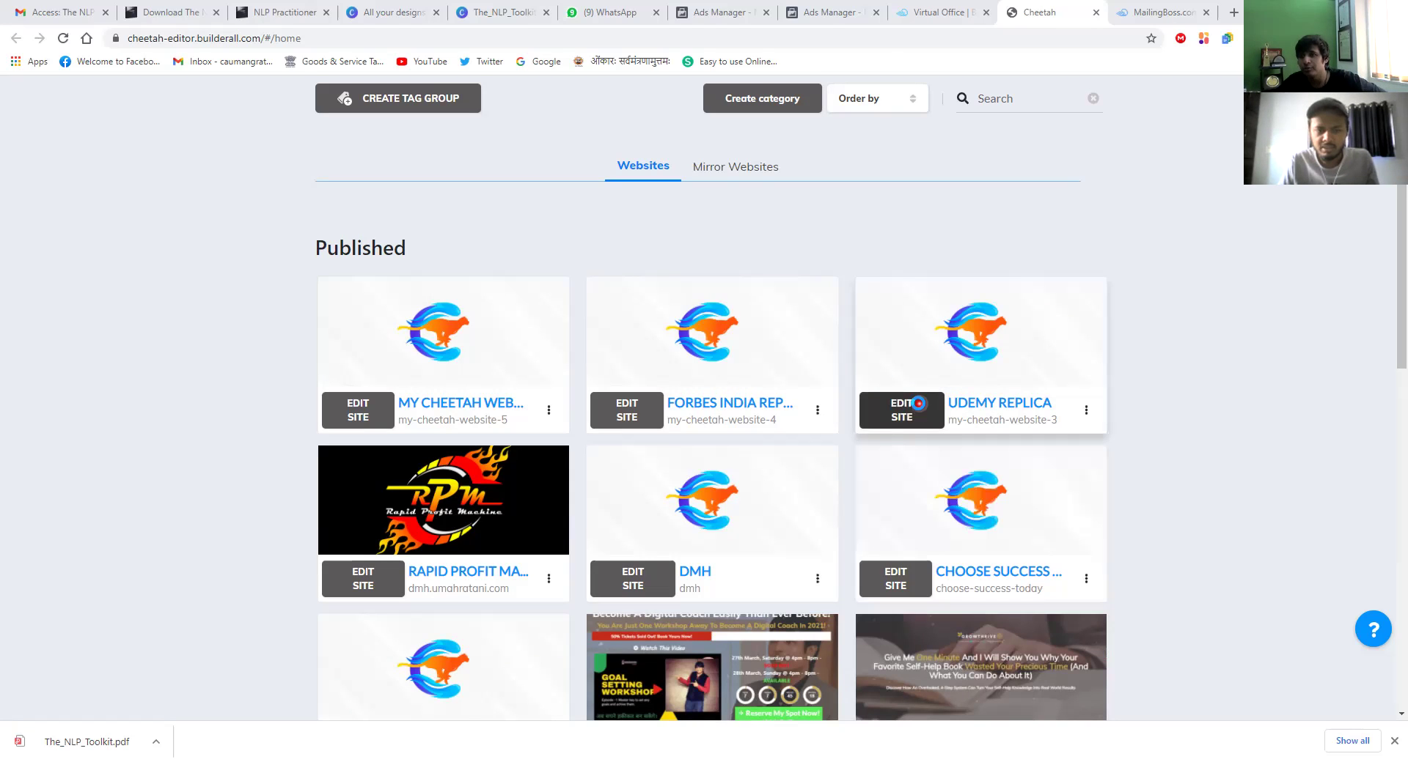
pyautogui.click(922, 400)
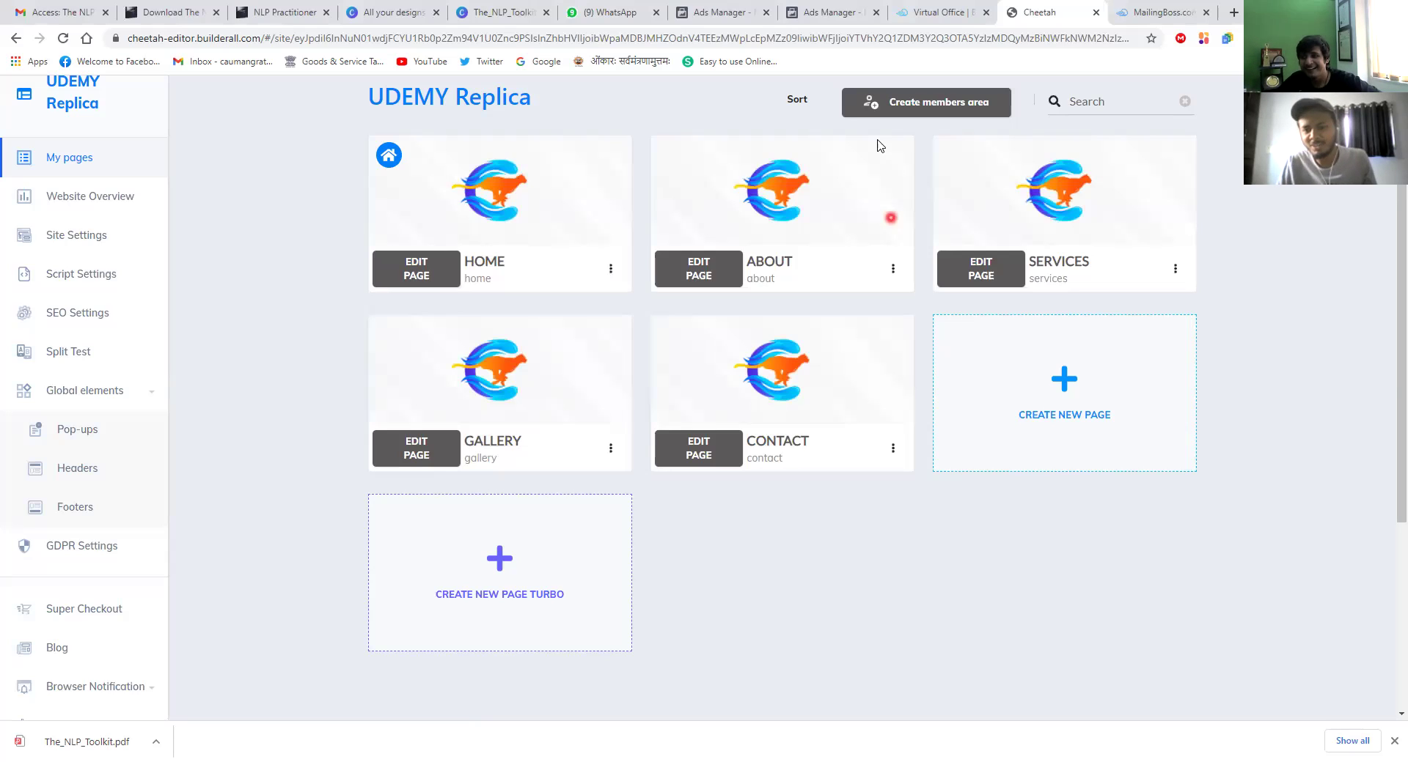
pyautogui.click(432, 272)
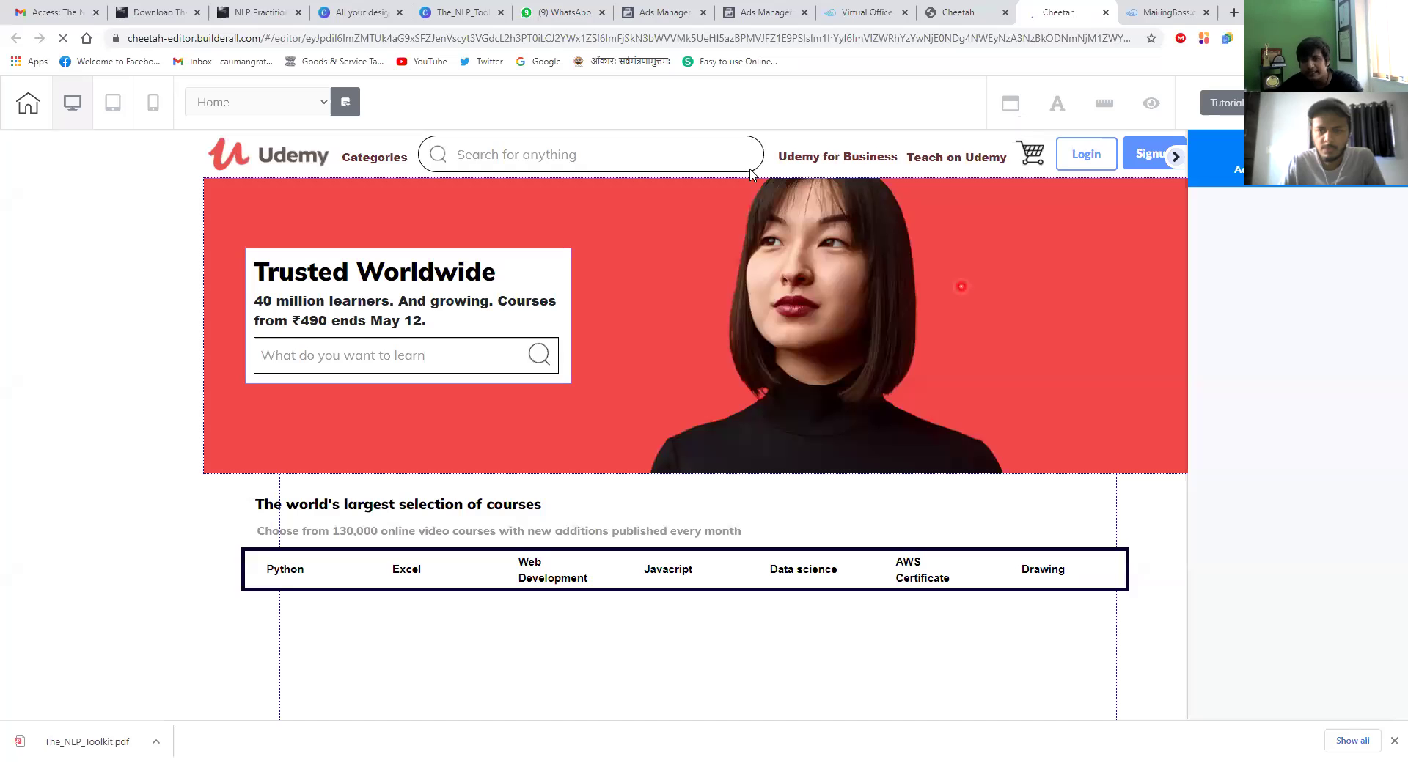
# Step: Find the Email Marketing Form among the elements that can be added and show its available designs
pyautogui.click(1252, 185)
pyautogui.click(1251, 224)
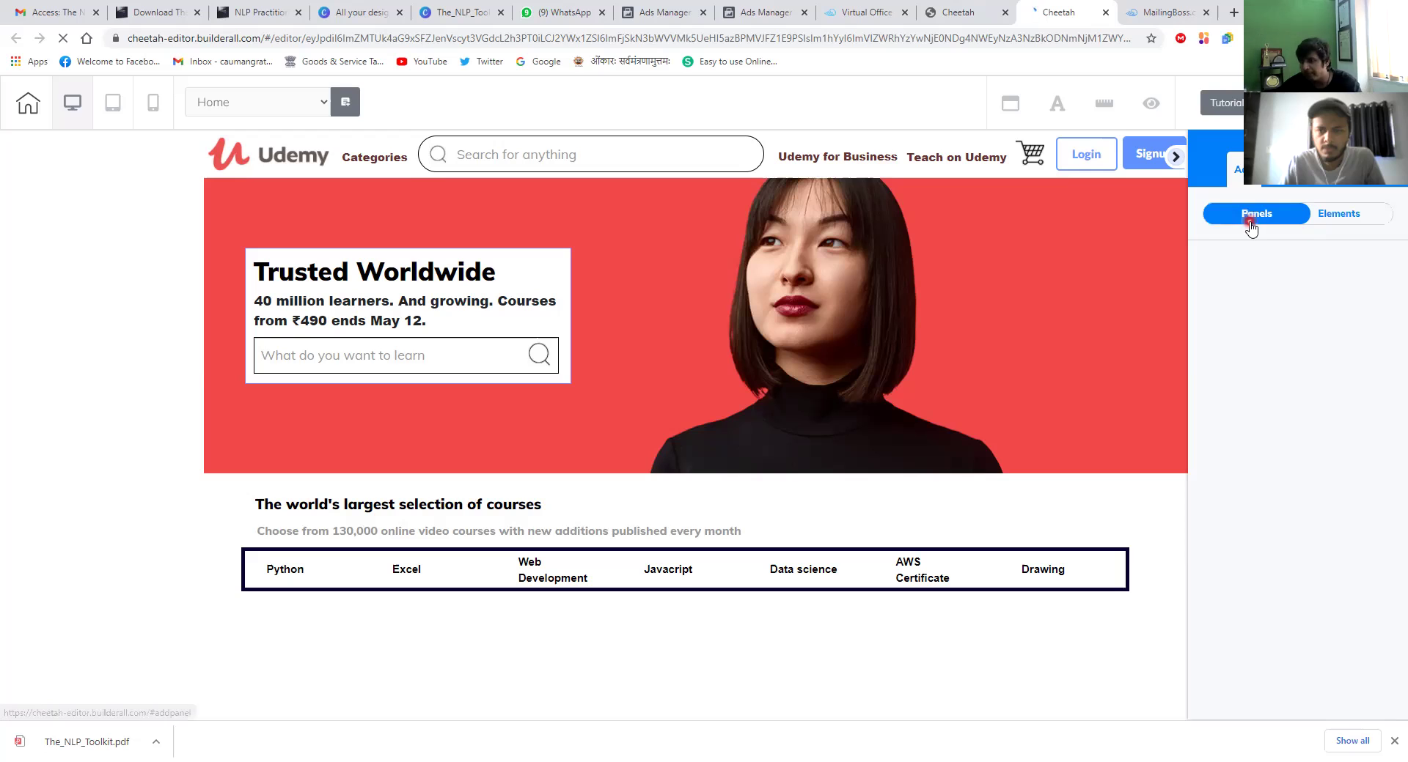
pyautogui.click(1329, 219)
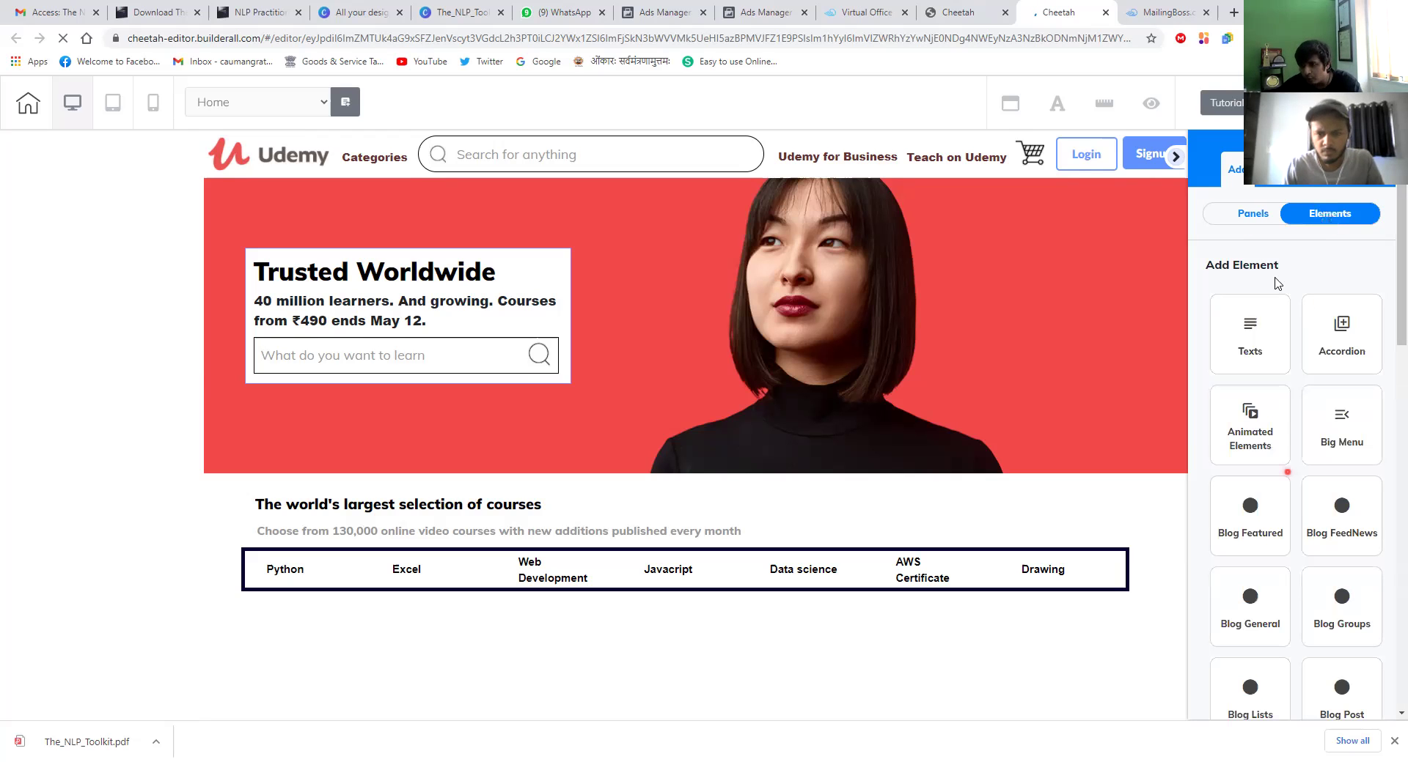
pyautogui.scroll(-5, 1303, 506)
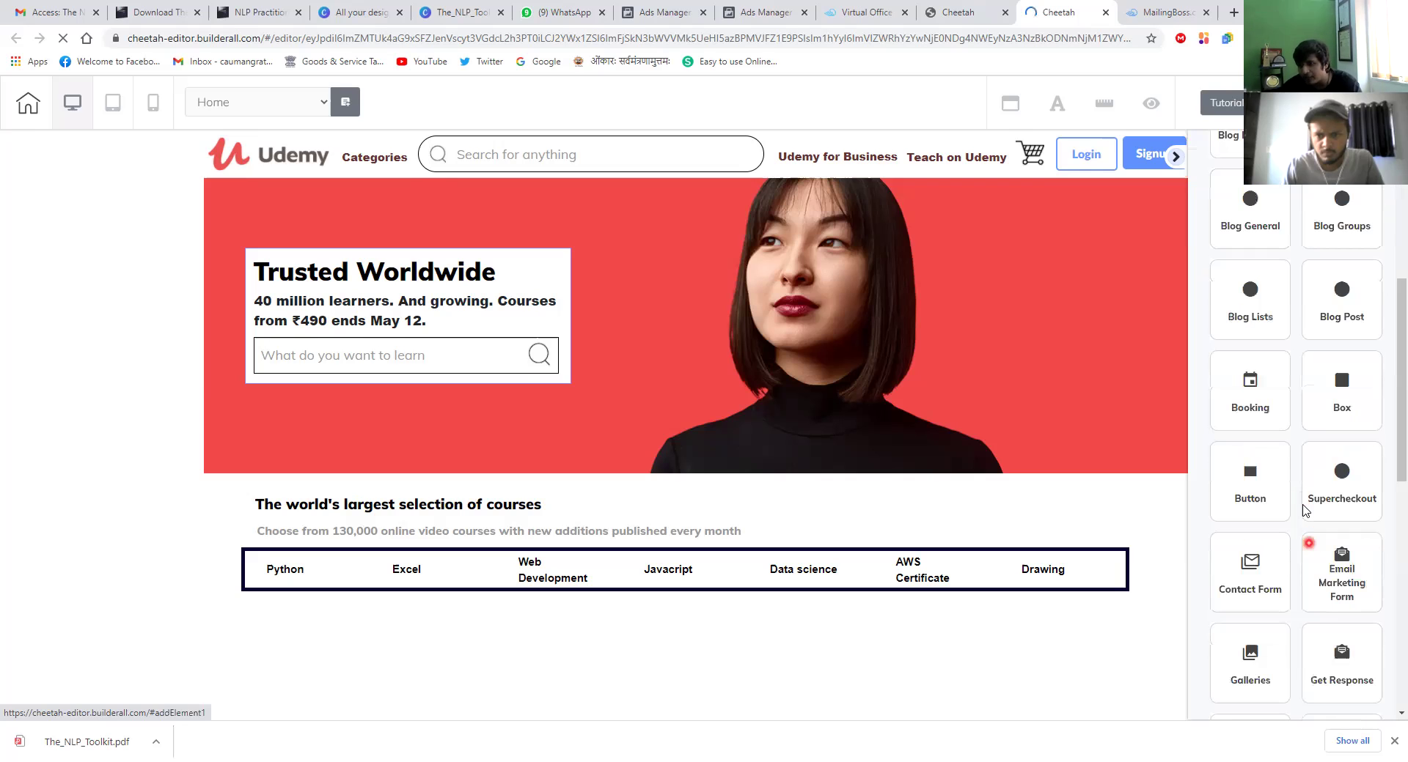
pyautogui.scroll(-1, 1304, 508)
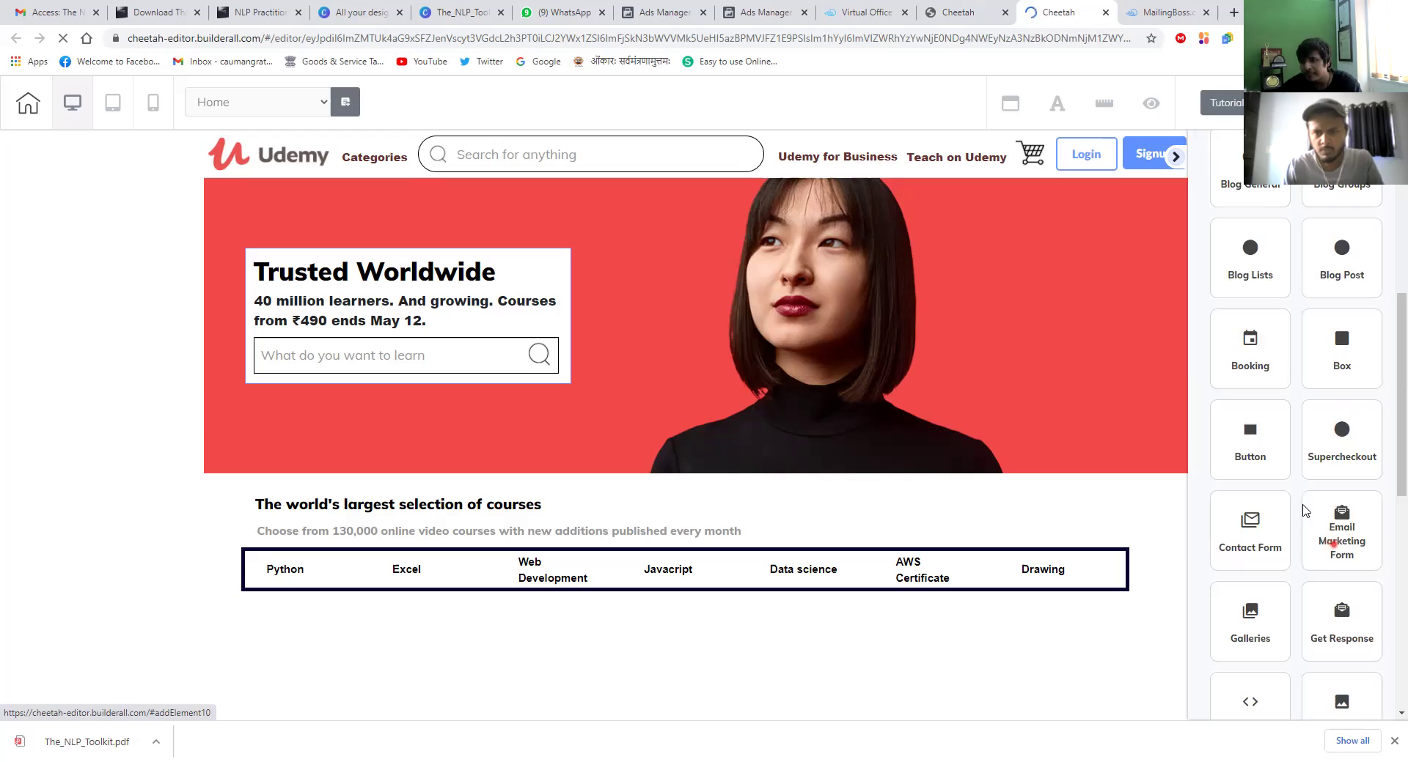
pyautogui.click(1304, 511)
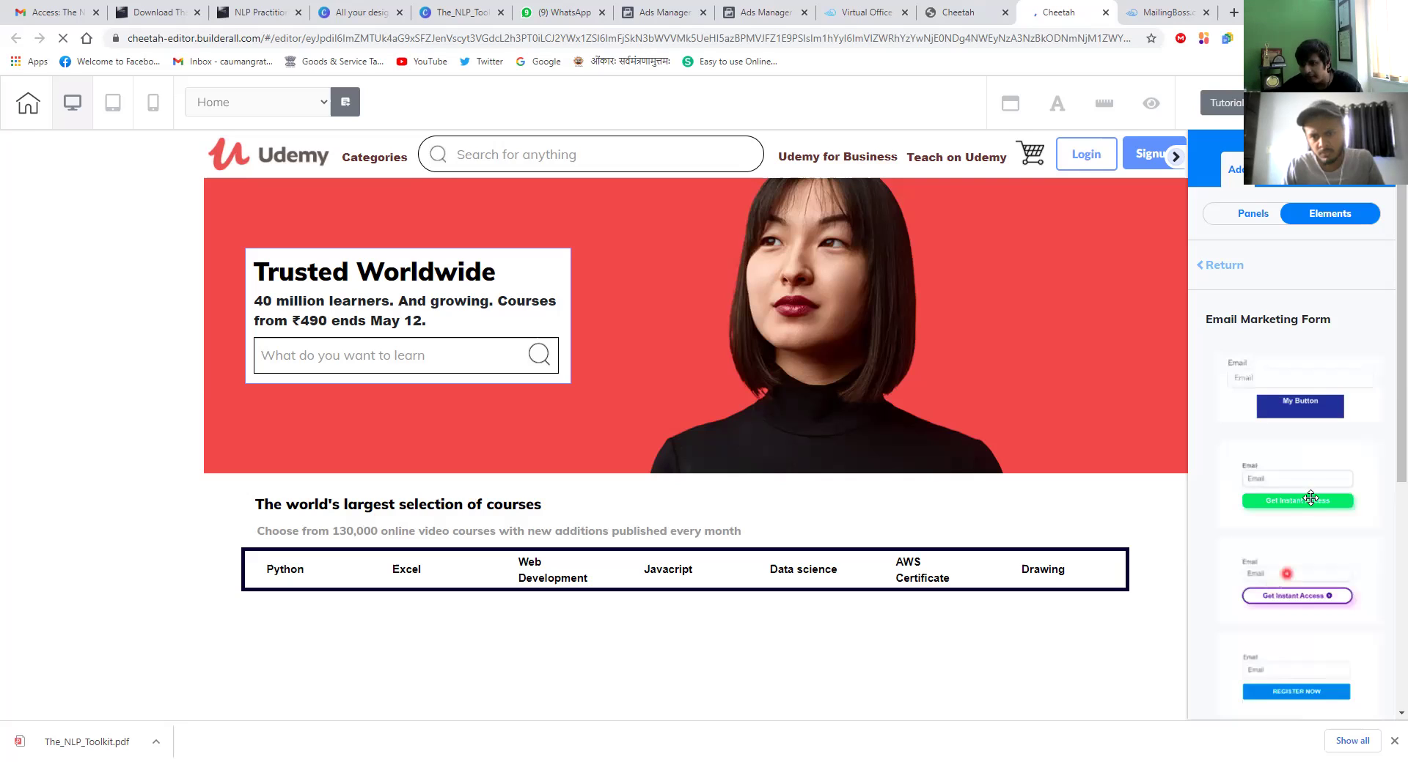
# Step: Place the purple-outlined Get Instant Access form on the red hero banner and link it to the GAM workshop list
pyautogui.moveTo(871, 554); pyautogui.dragTo(984, 410)
pyautogui.moveTo(1016, 365); pyautogui.dragTo(1033, 345)
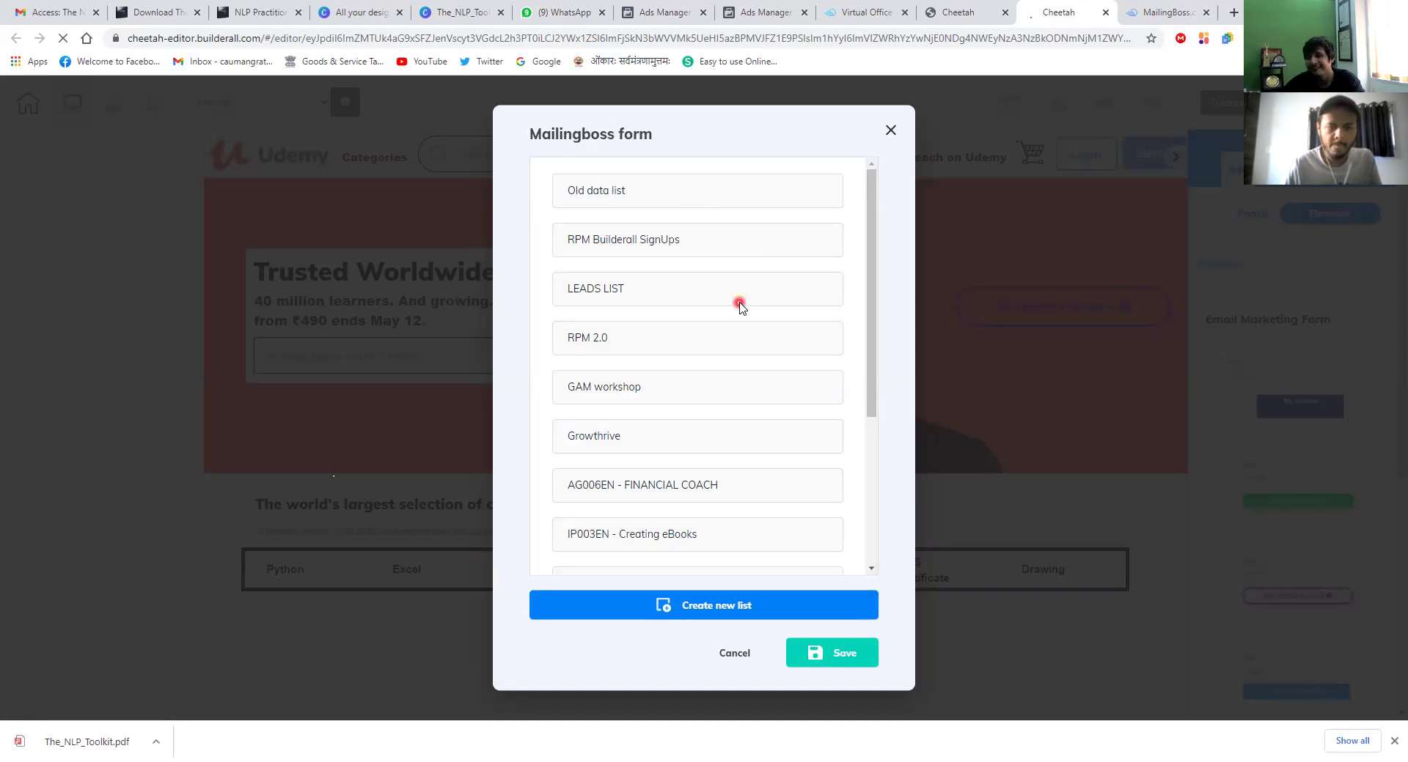
pyautogui.click(607, 399)
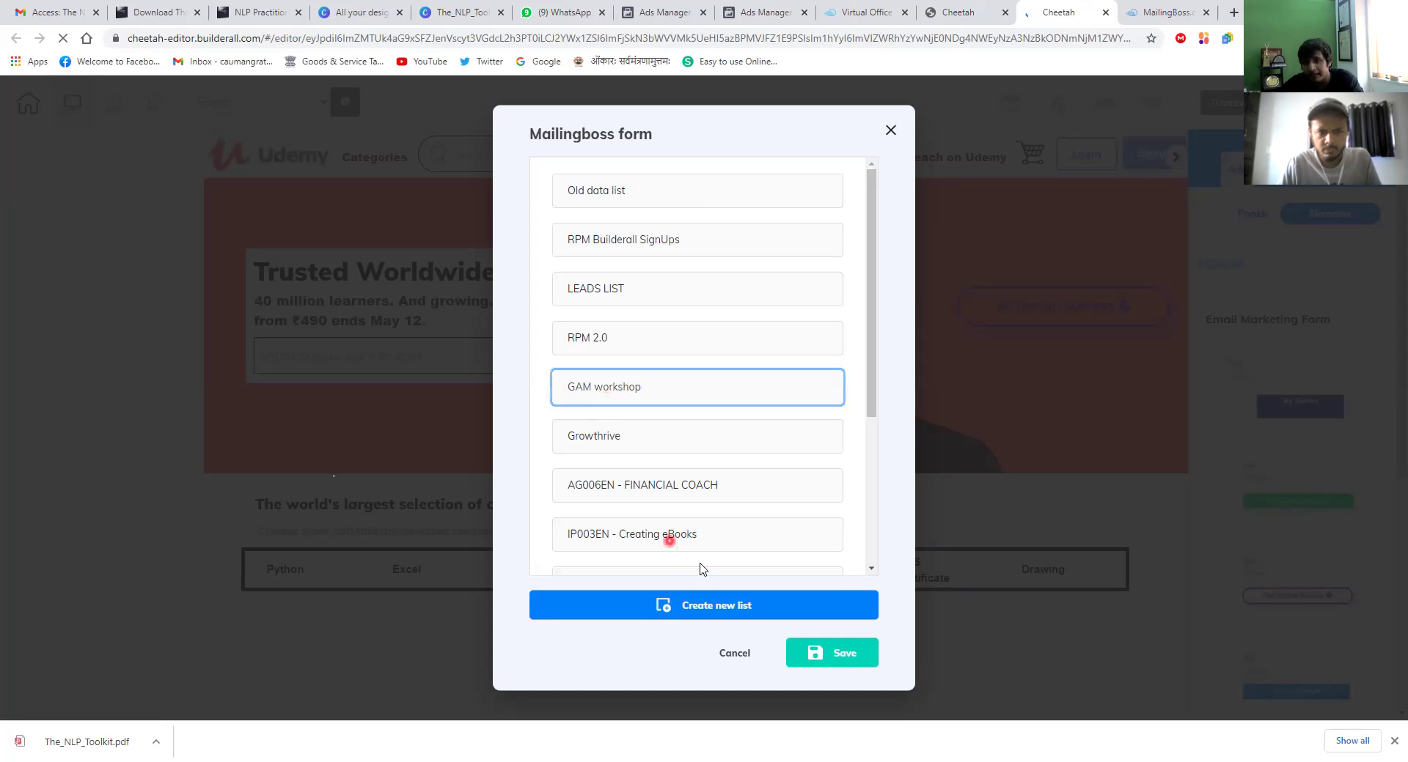
pyautogui.click(821, 662)
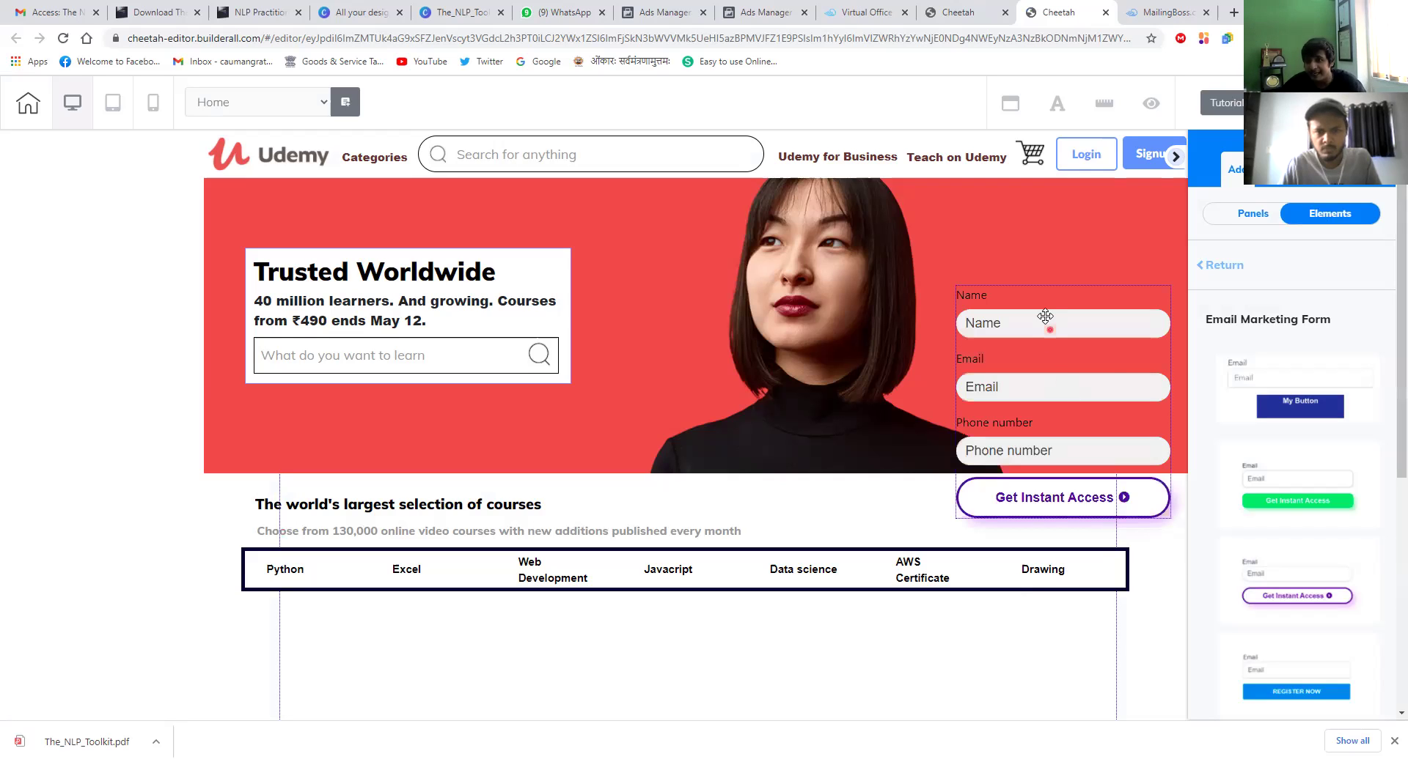
# Step: Move the MailingBoss form up inside the red banner and turn off Show Label in its general settings
pyautogui.moveTo(1043, 314); pyautogui.dragTo(1007, 273)
pyautogui.click(964, 247)
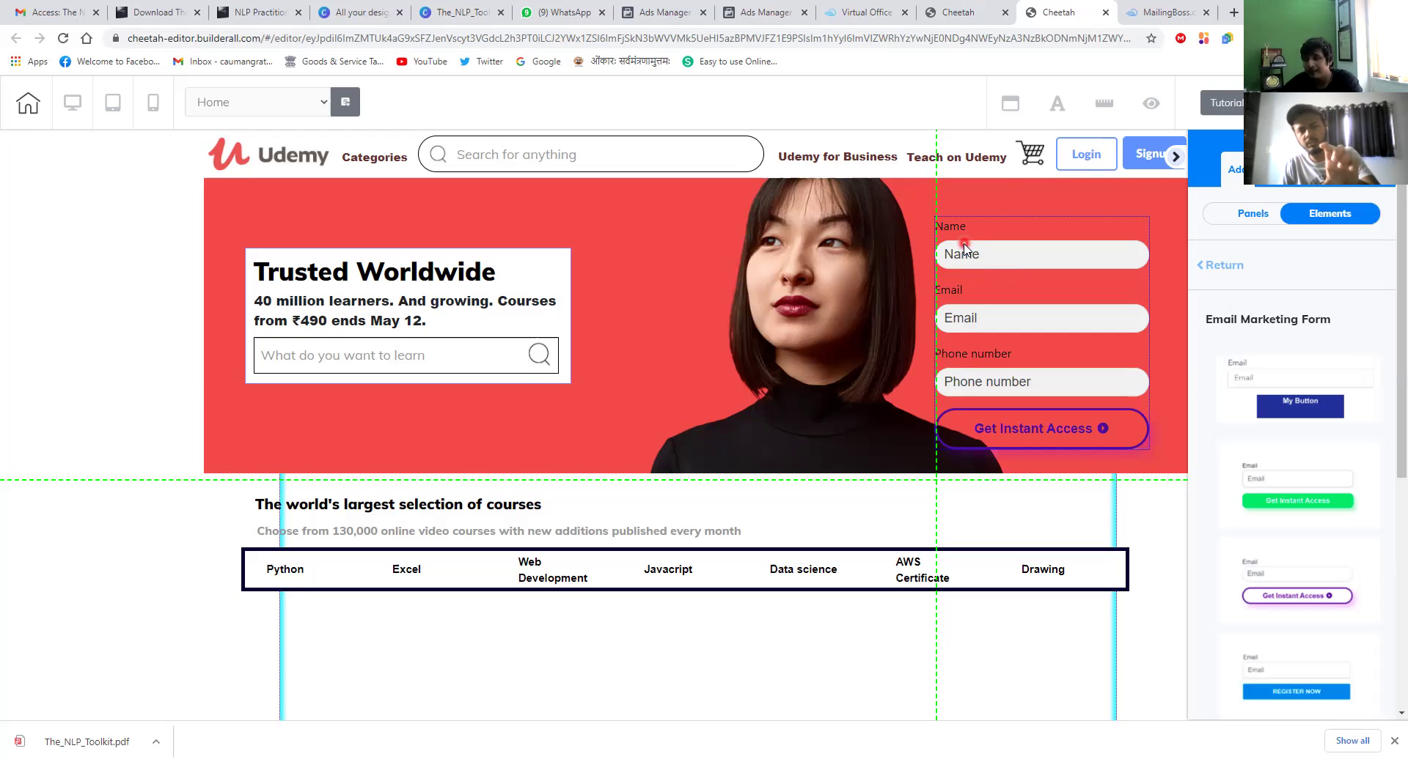
pyautogui.click(973, 222)
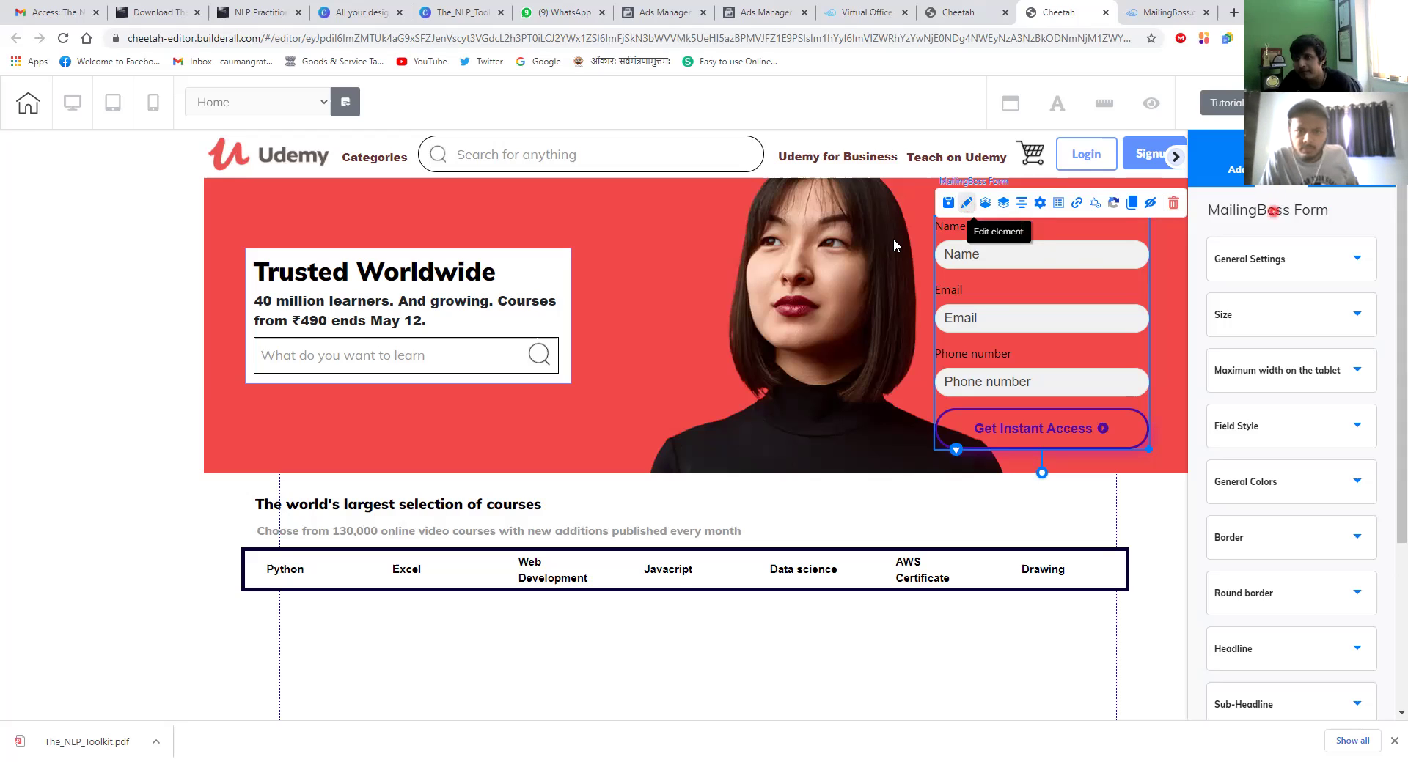
pyautogui.click(1251, 261)
pyautogui.click(1218, 343)
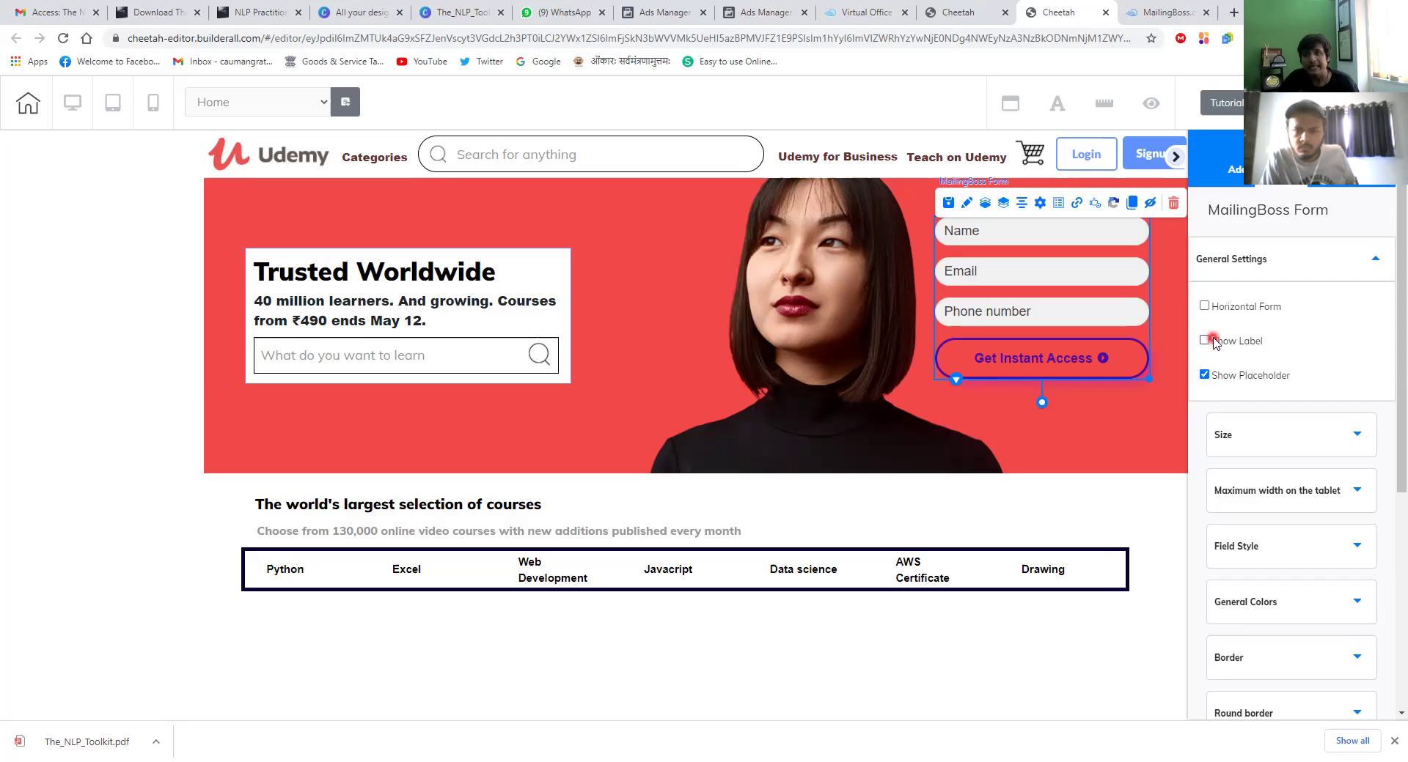
# Step: Move the MailingBoss form down so that it sits beside the woman's shoulder, near the banner's lower edge
pyautogui.click(1173, 203)
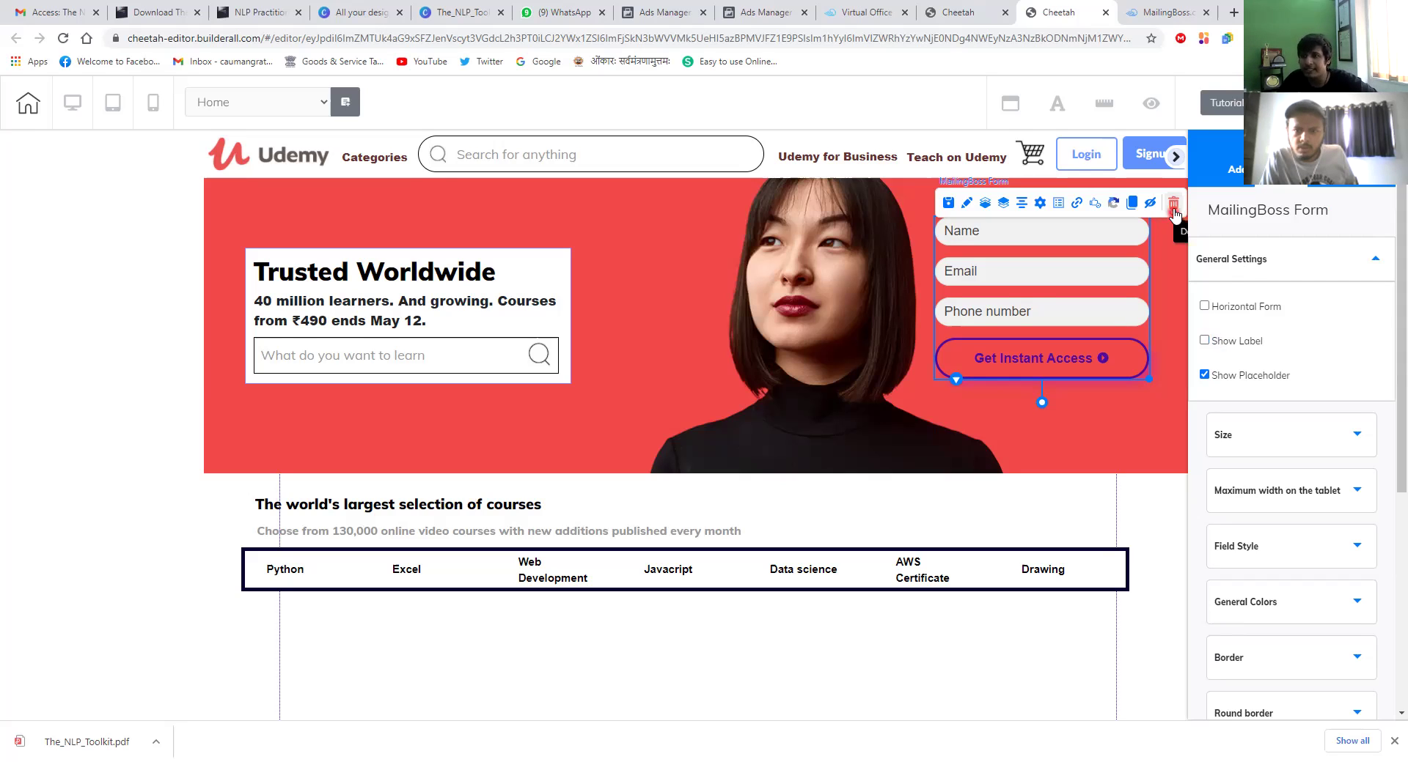
pyautogui.moveTo(1015, 298); pyautogui.dragTo(1016, 367)
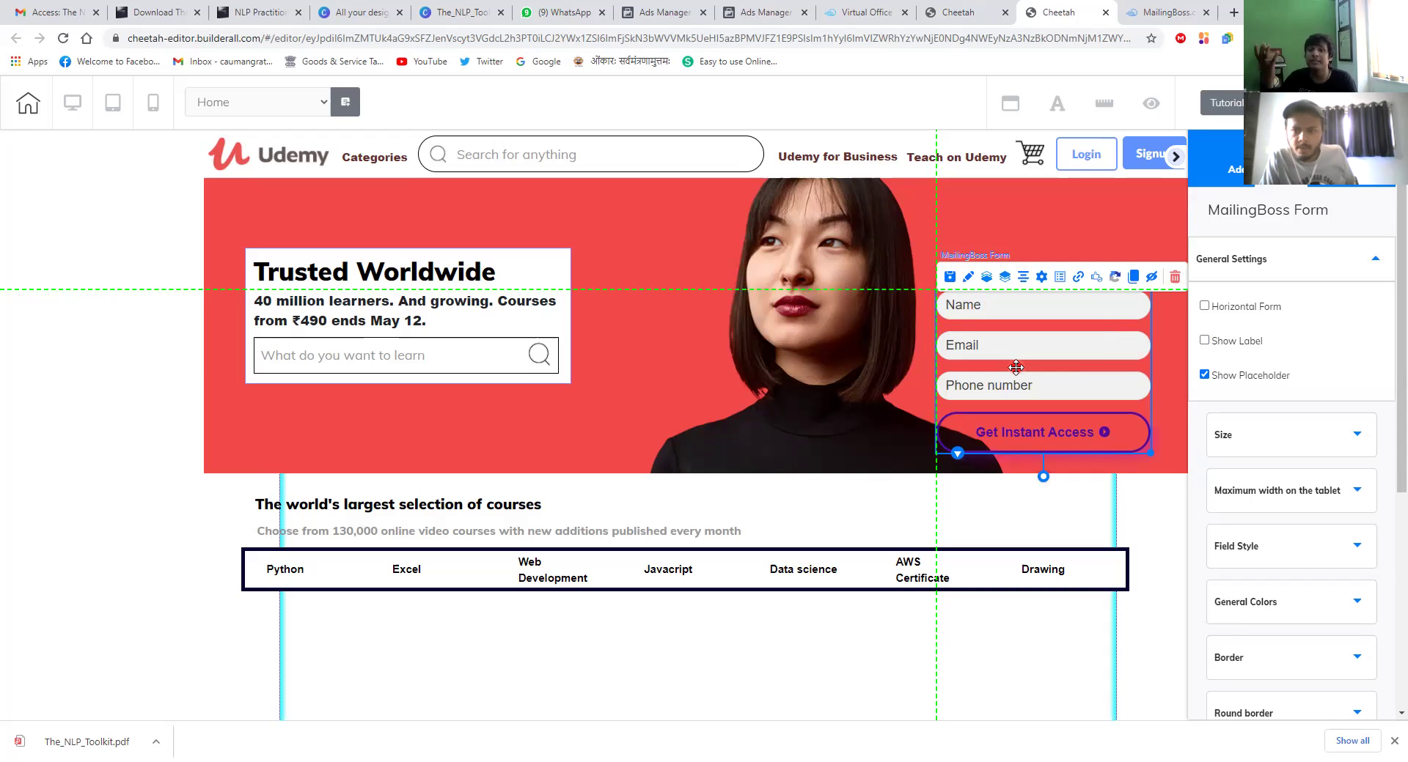
pyautogui.moveTo(1015, 367); pyautogui.dragTo(1018, 371)
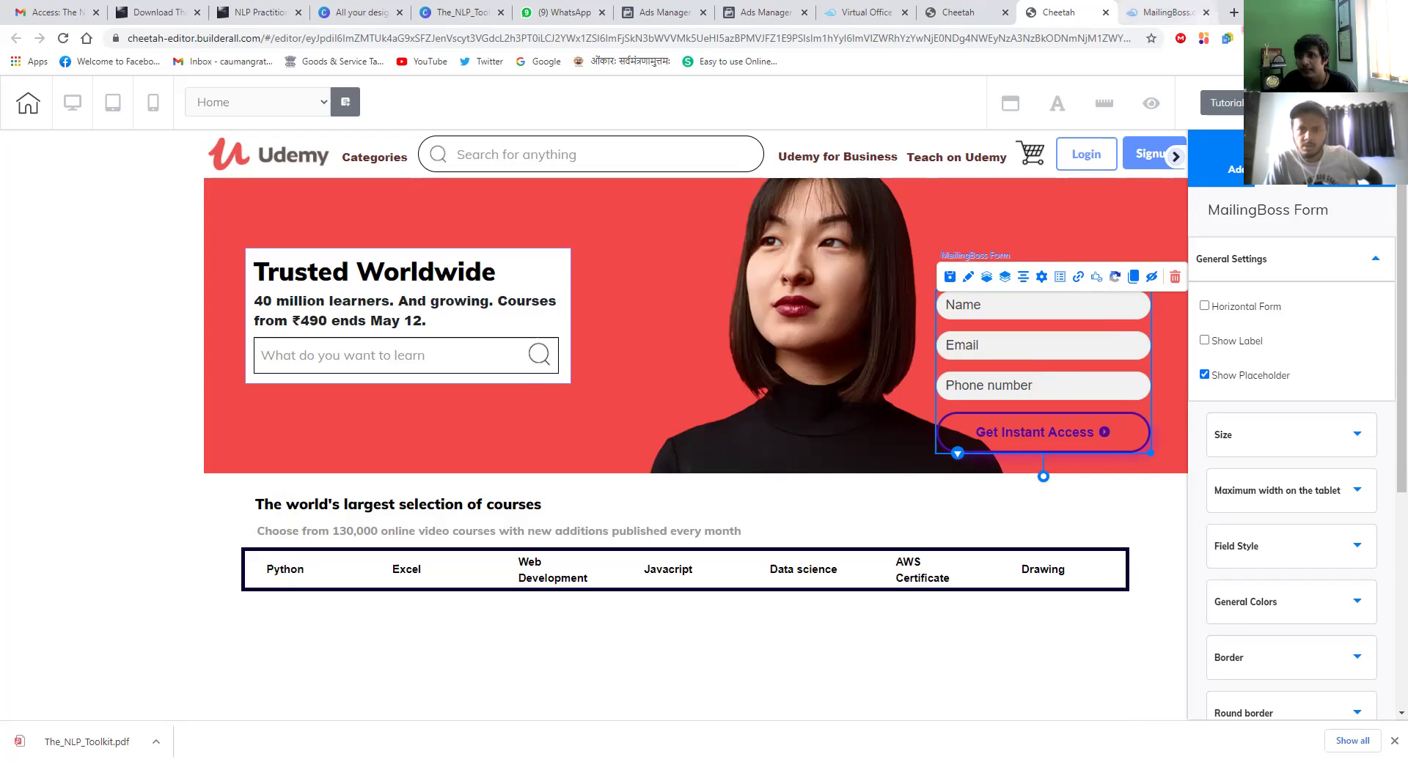
# Step: Load the published GAM-COURSE landing page in a new browser tab
pyautogui.click(1234, 13)
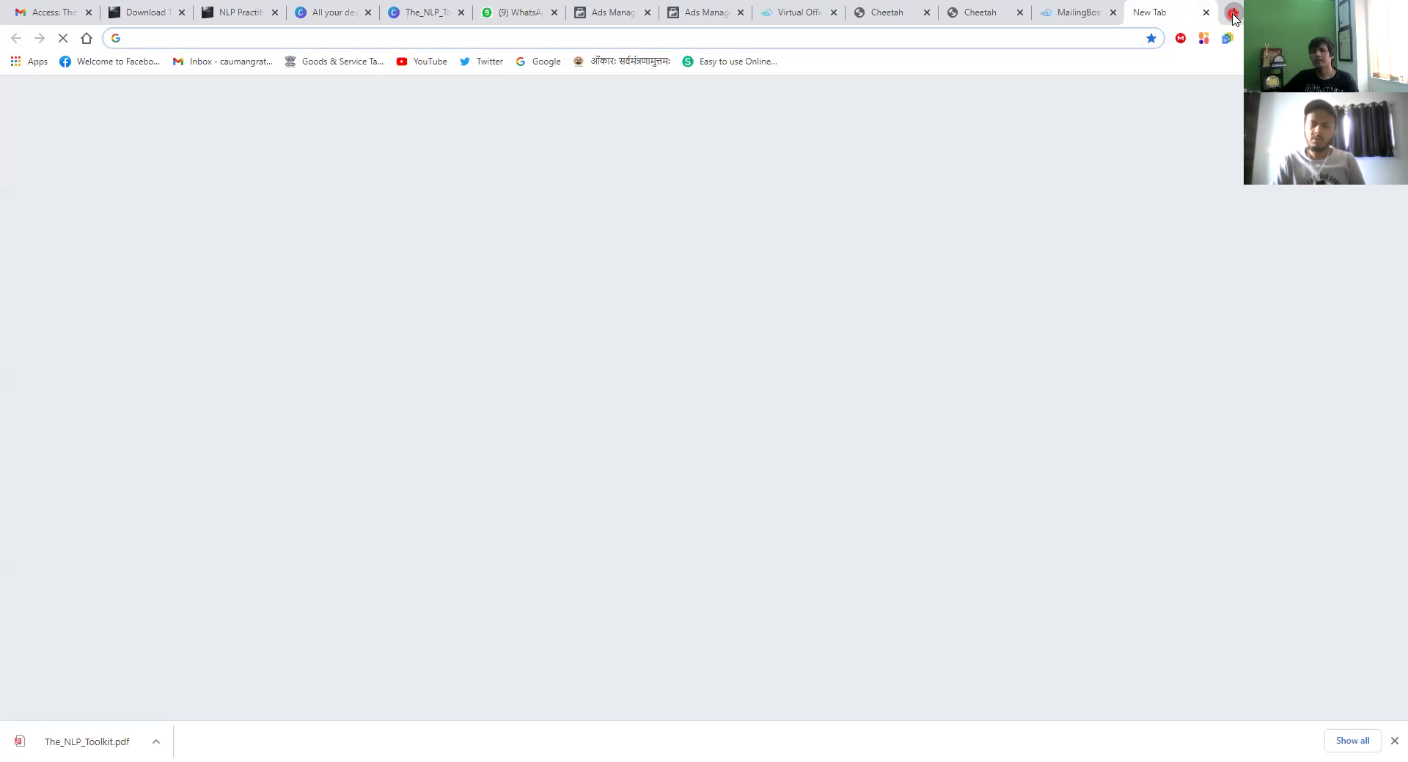
pyautogui.click(1099, 35)
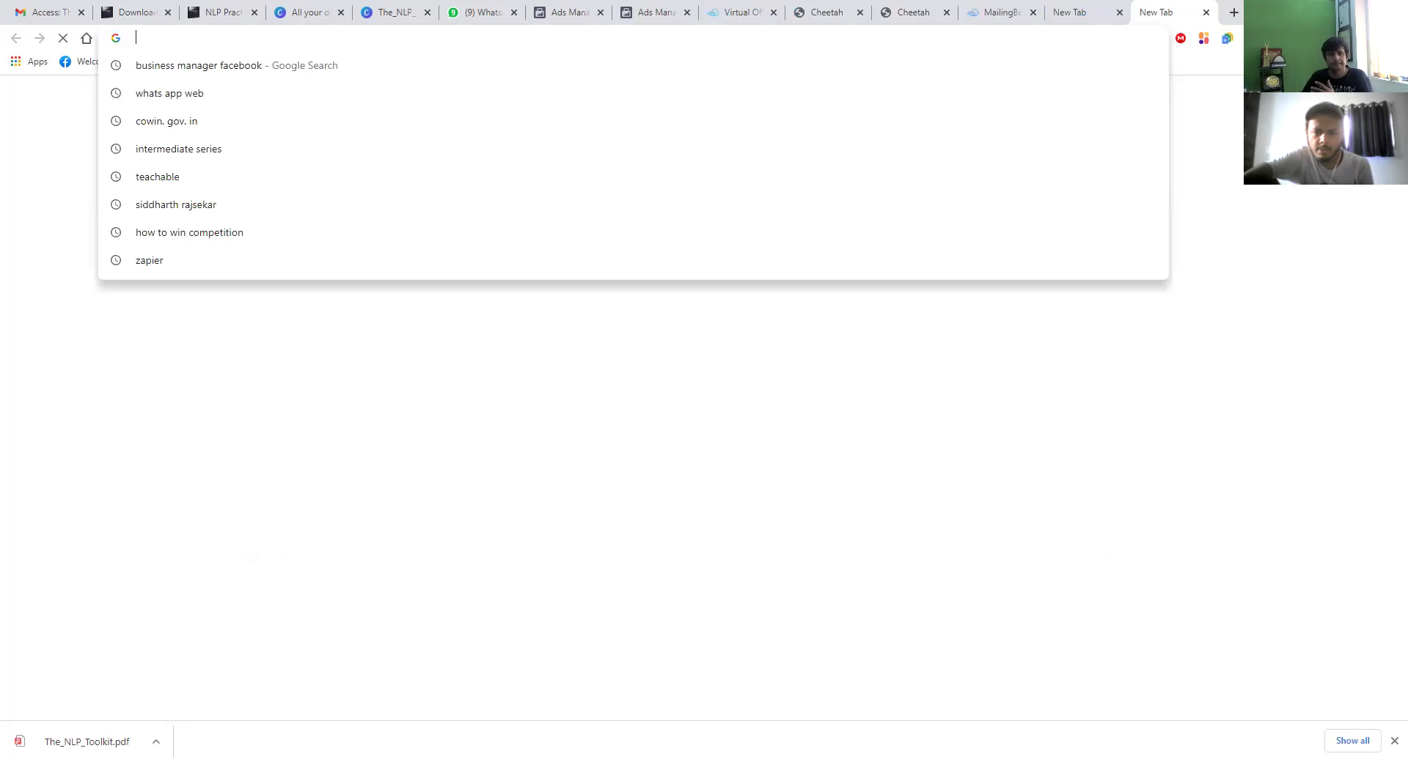
pyautogui.write('gamw')
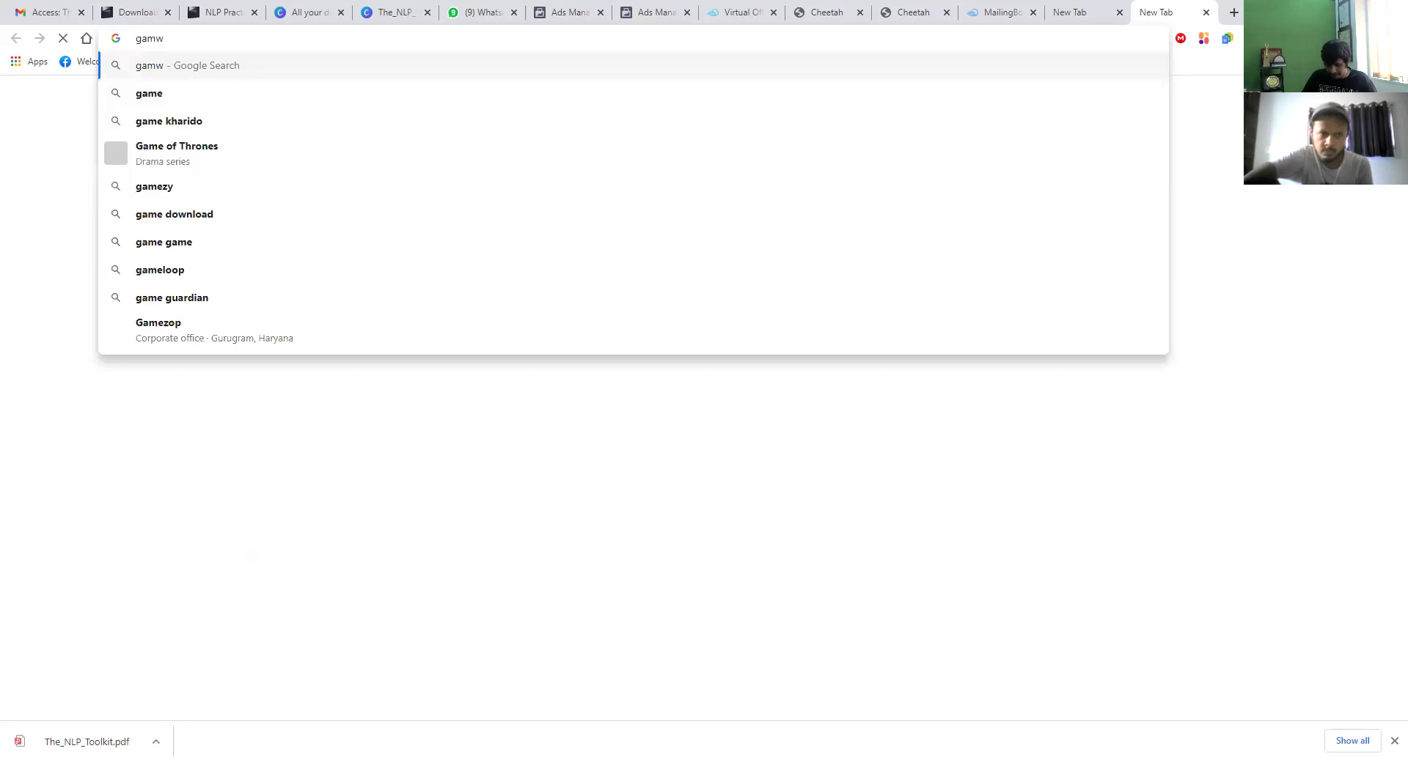
pyautogui.press('BackSpace')
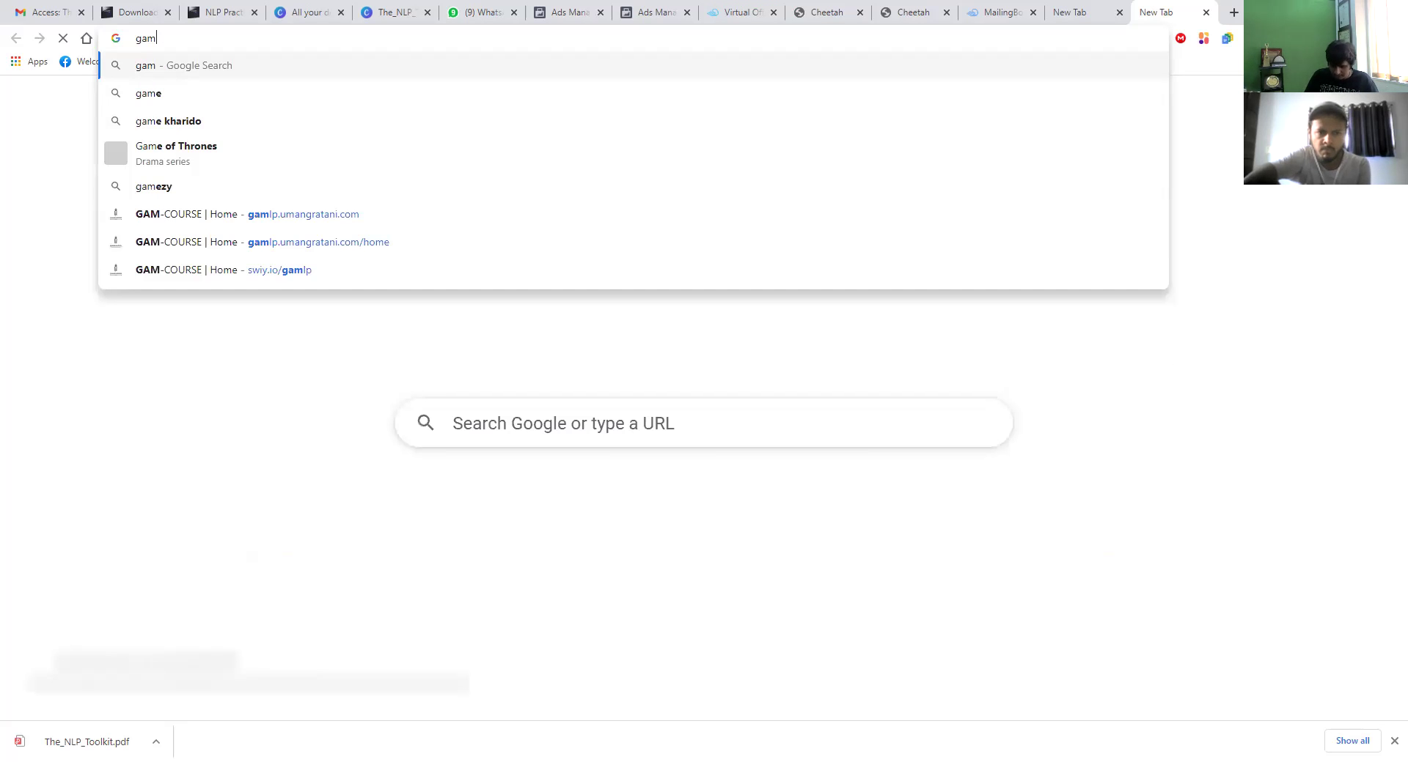
pyautogui.write('lp.umangratani.co')
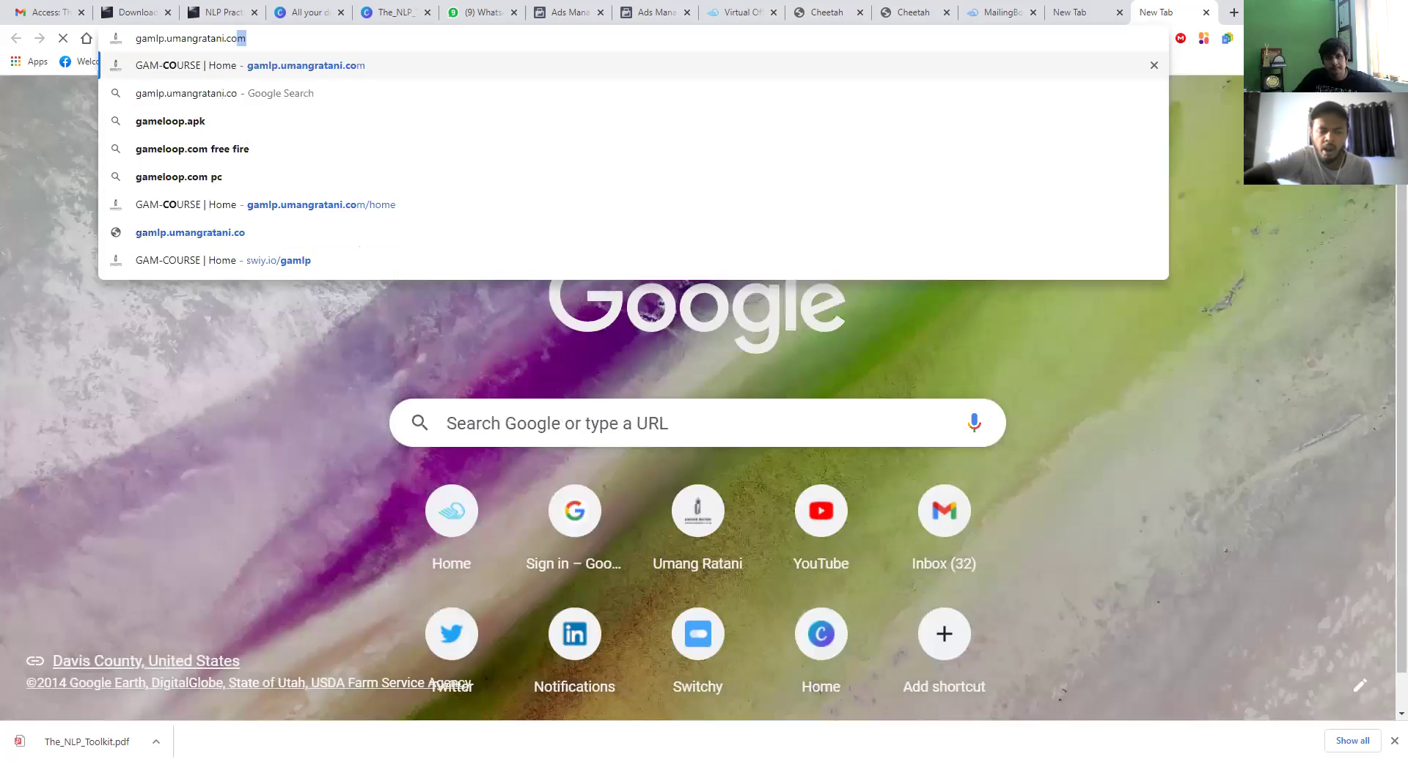
pyautogui.write('m')
pyautogui.press('Return')
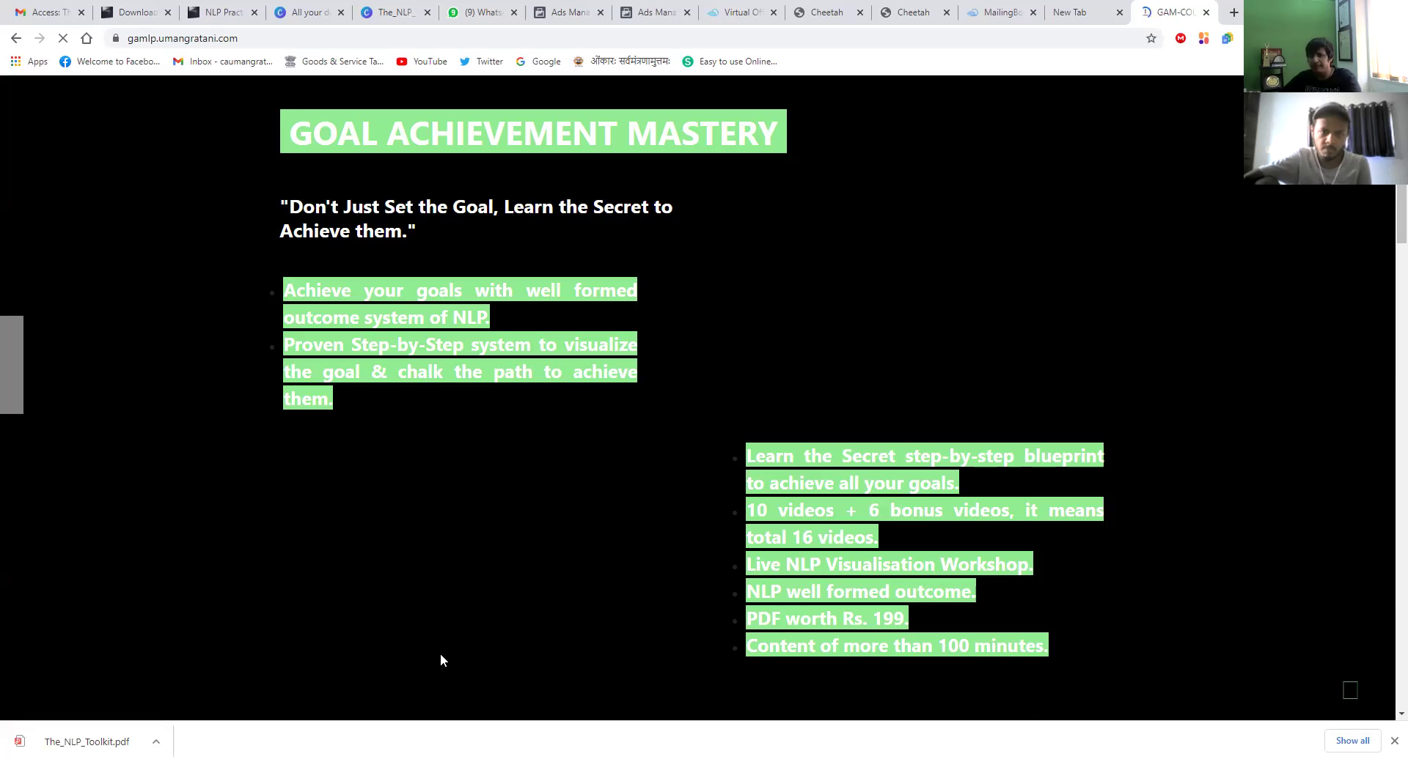
# Step: Go through the landing page to the free Goal Setting Mastery training offer and examine its sign-up form
pyautogui.click(497, 307)
pyautogui.click(484, 314)
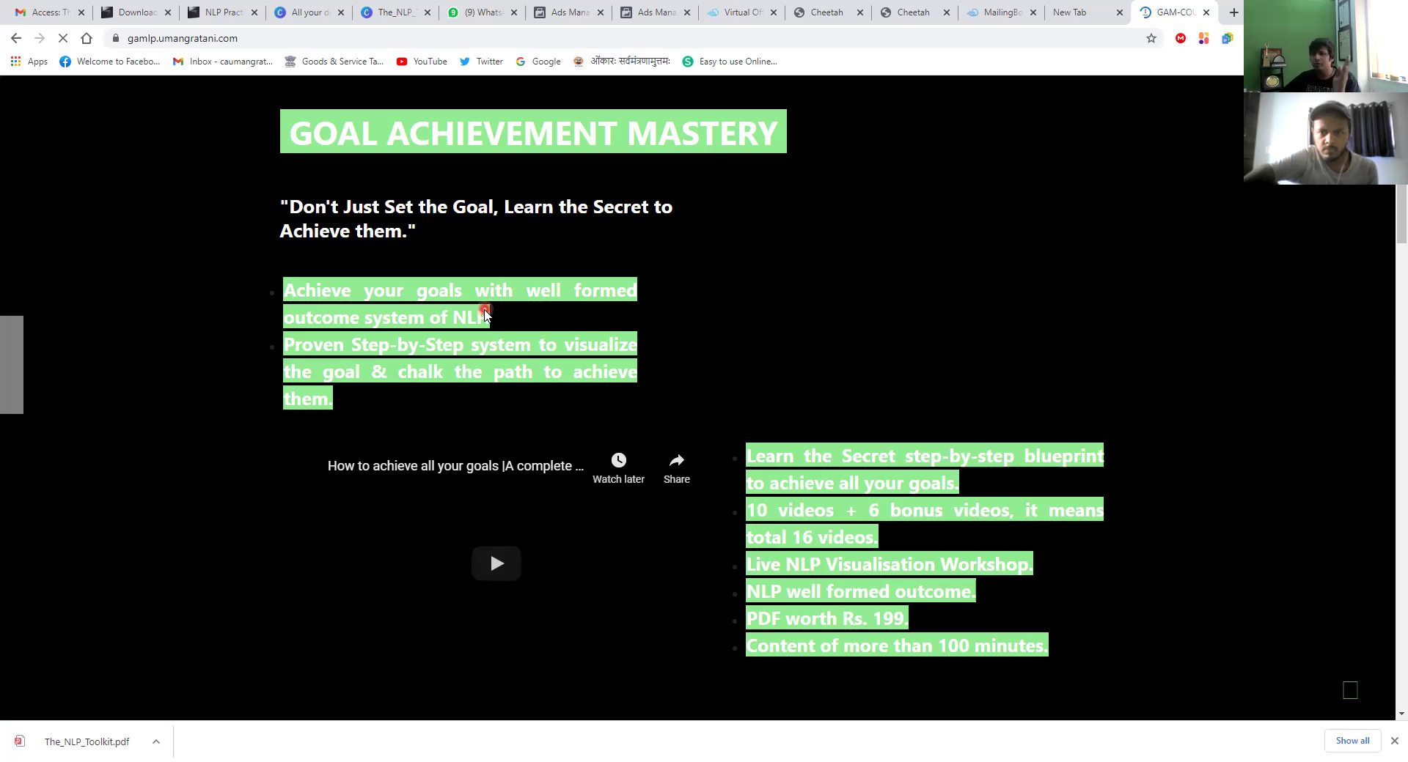
pyautogui.scroll(-3, 486, 481)
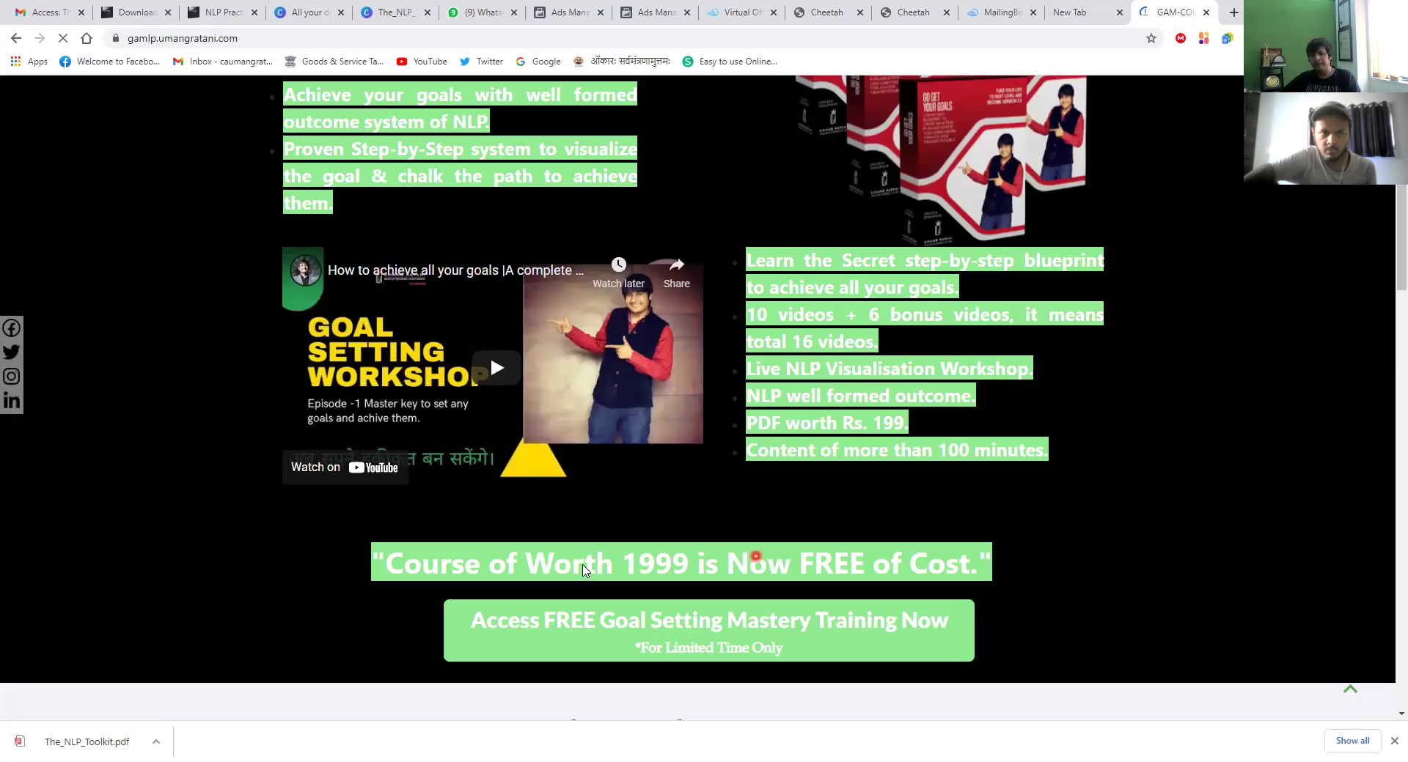
pyautogui.scroll(-4, 822, 597)
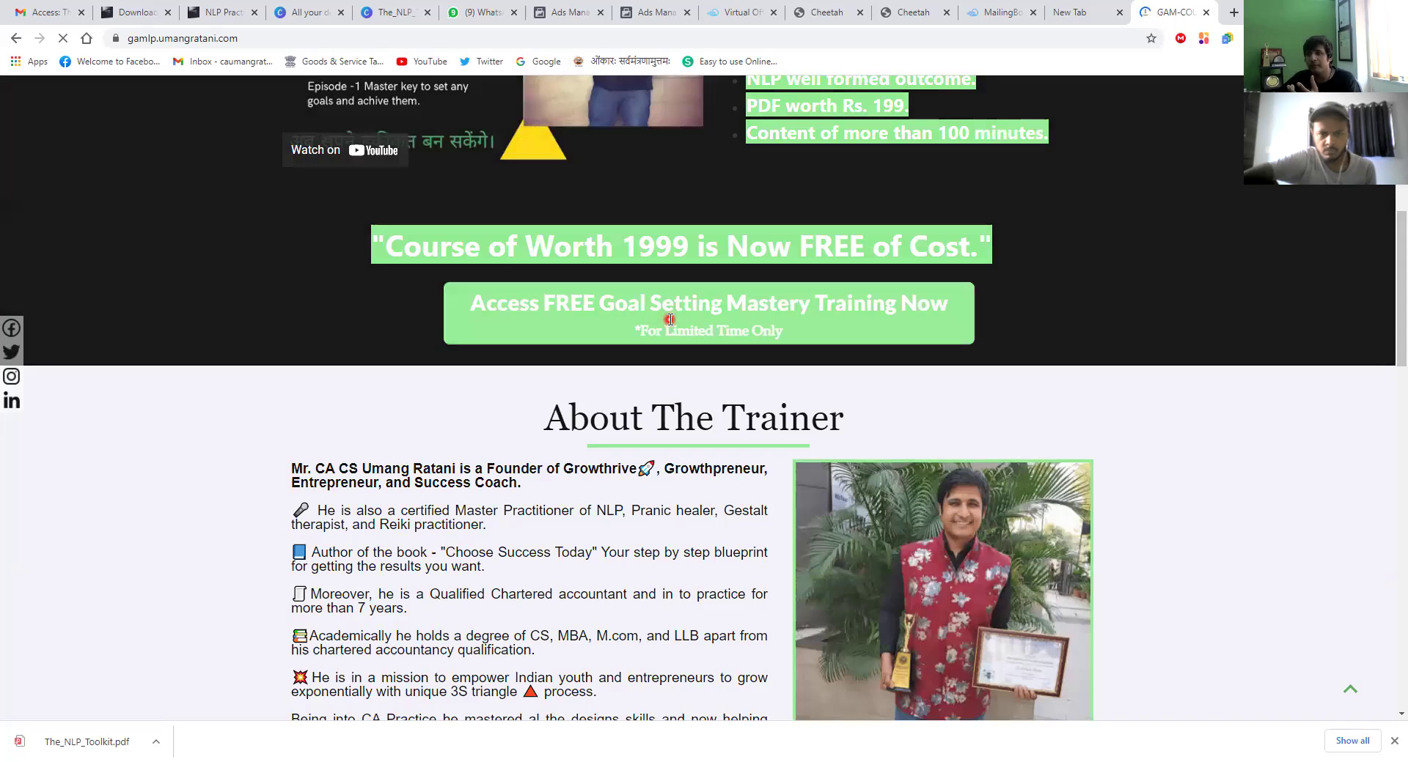
pyautogui.click(596, 301)
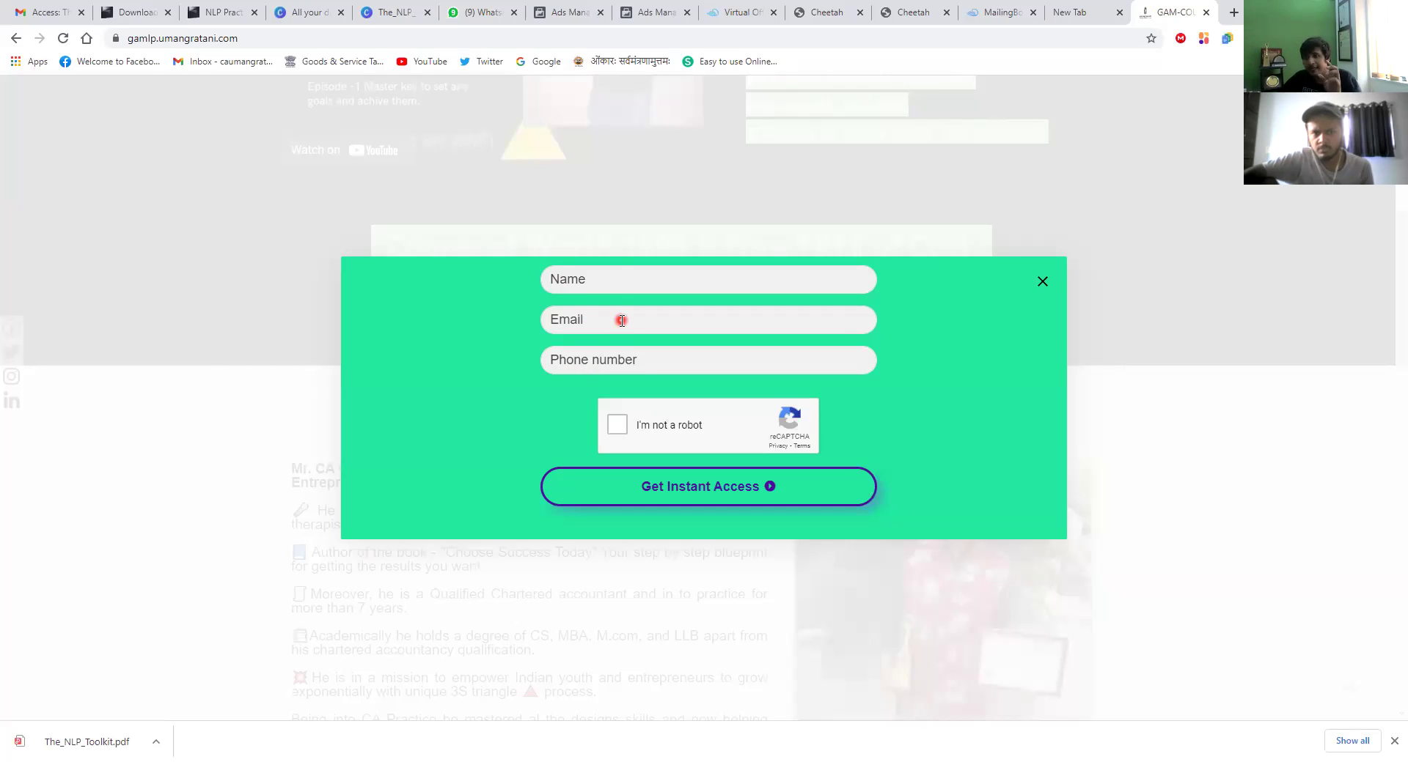
pyautogui.click(652, 491)
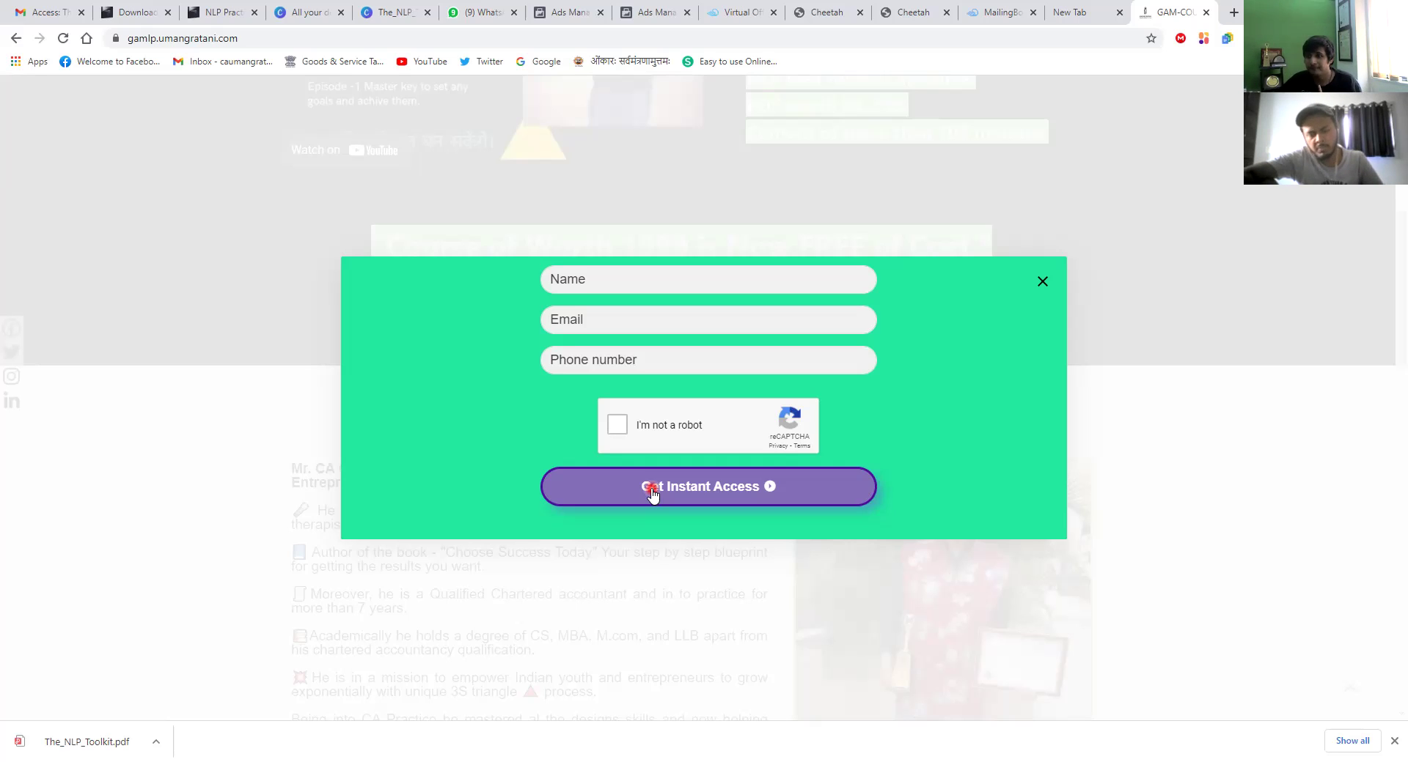
# Step: Close the landing page's sign-up form and return to the Goal Achievement Mastery heading
pyautogui.click(650, 490)
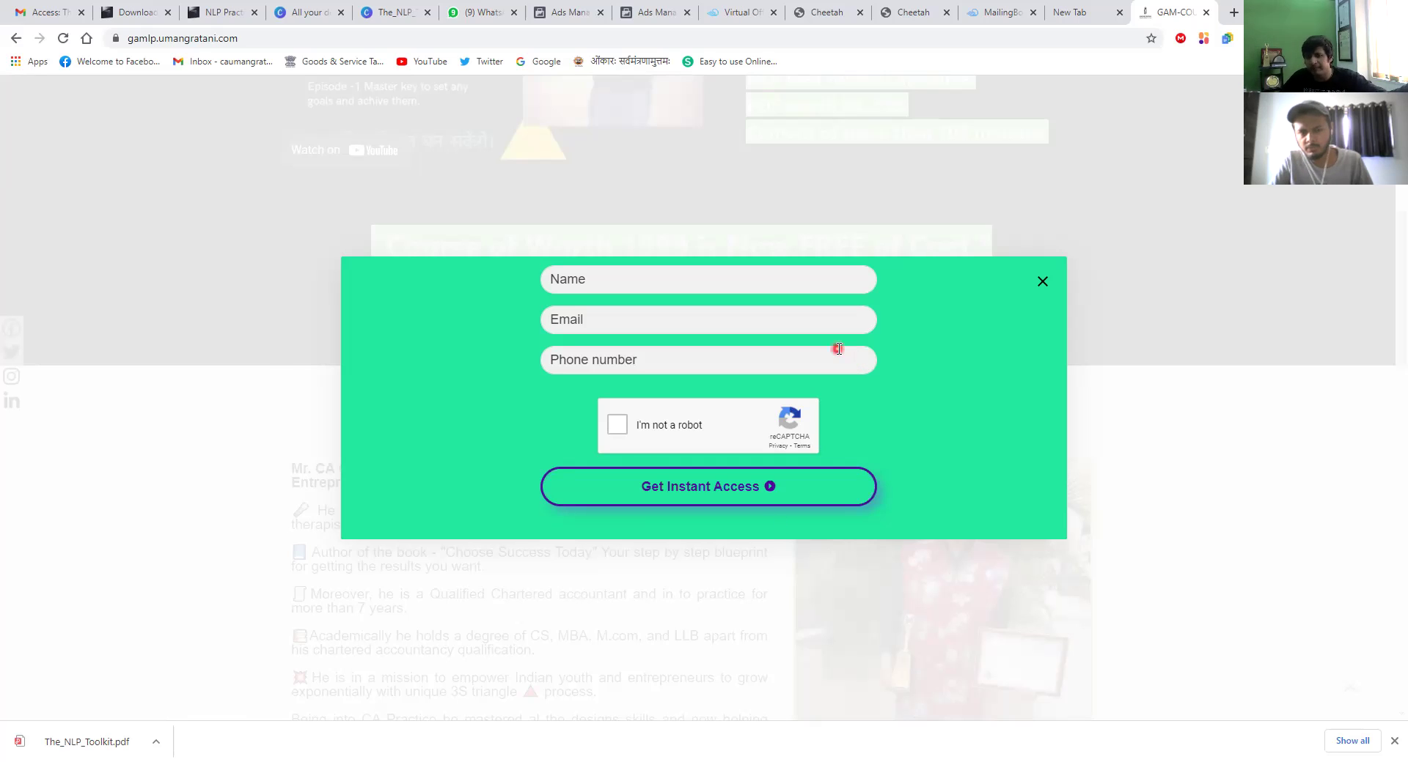
pyautogui.click(1043, 284)
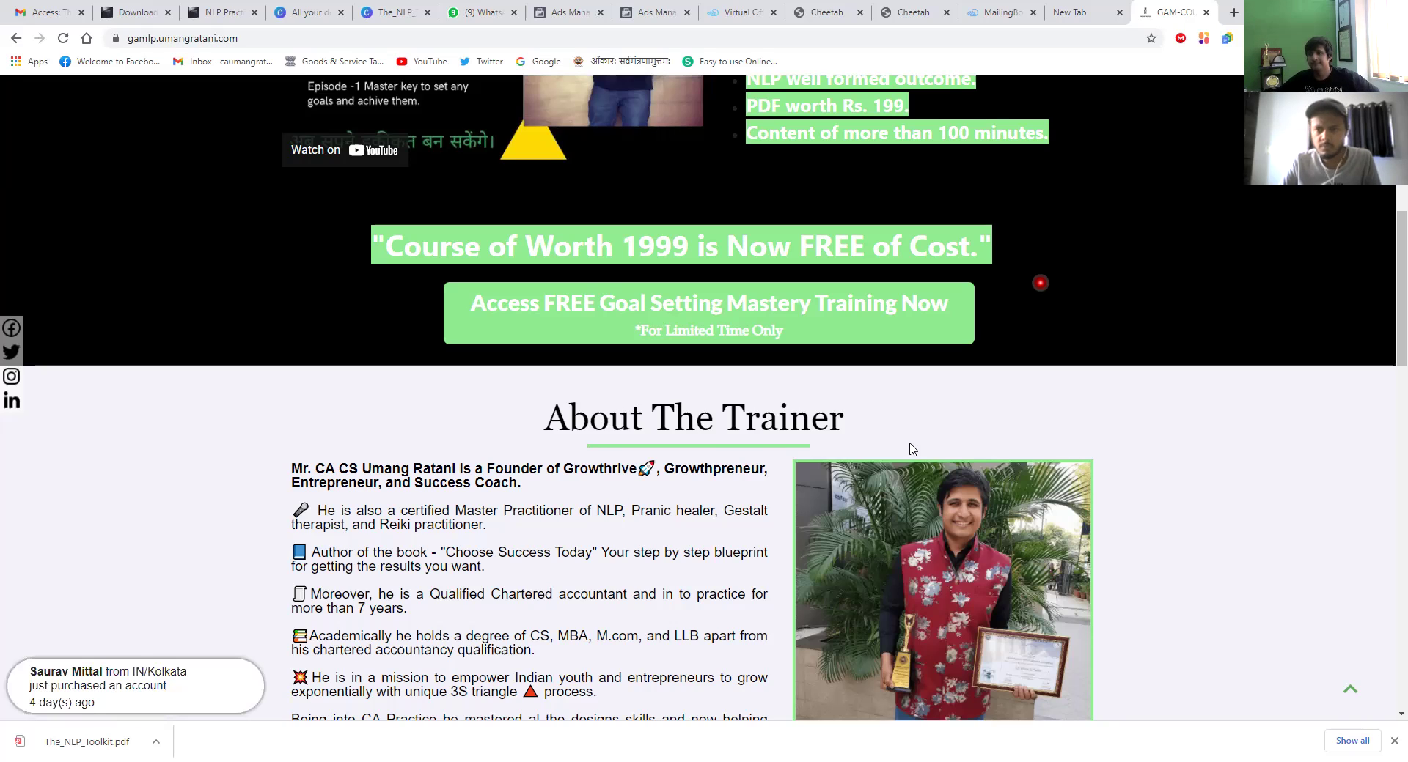
pyautogui.scroll(-4, 850, 421)
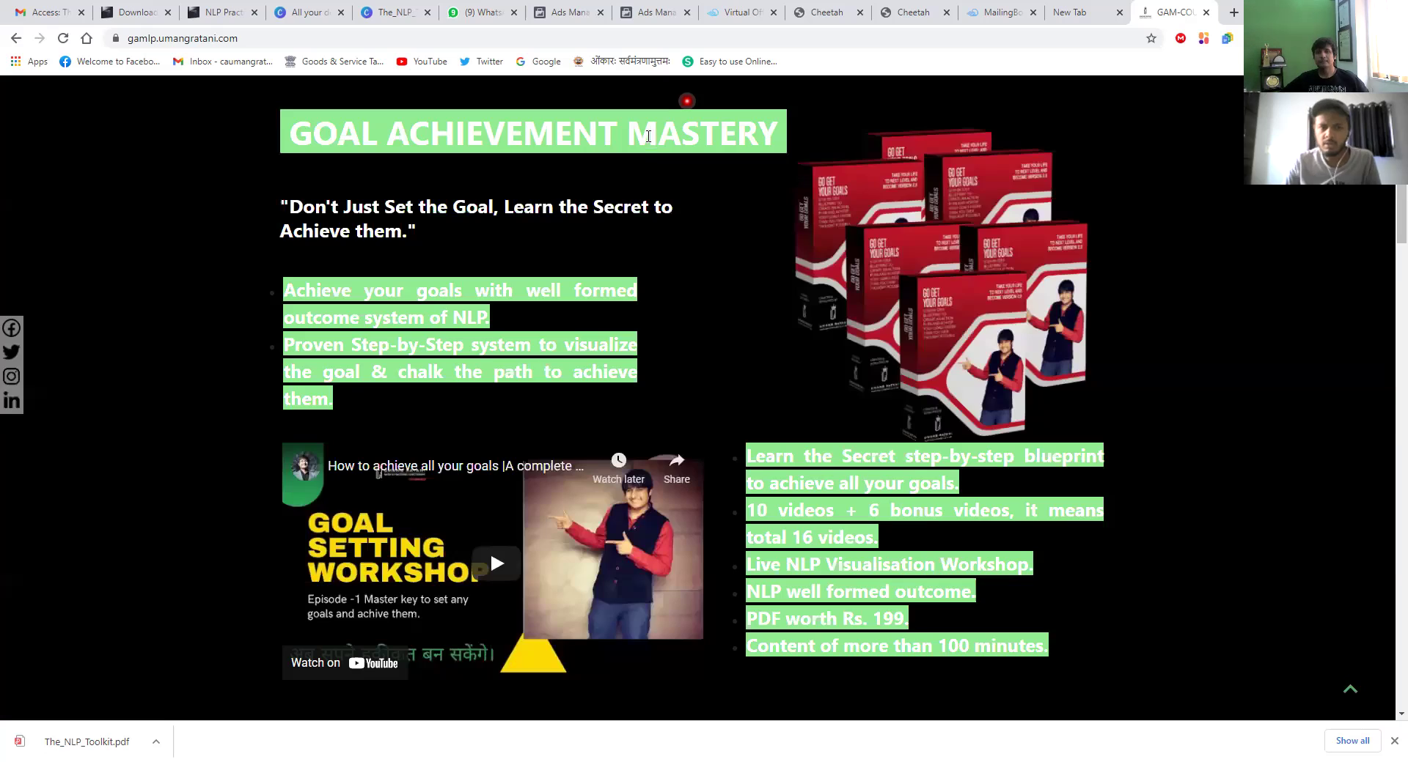
pyautogui.scroll(11, 849, 411)
# Step: Switch to MailingBoss and look through the subscribers of the GAM workshop list
pyautogui.click(1010, 28)
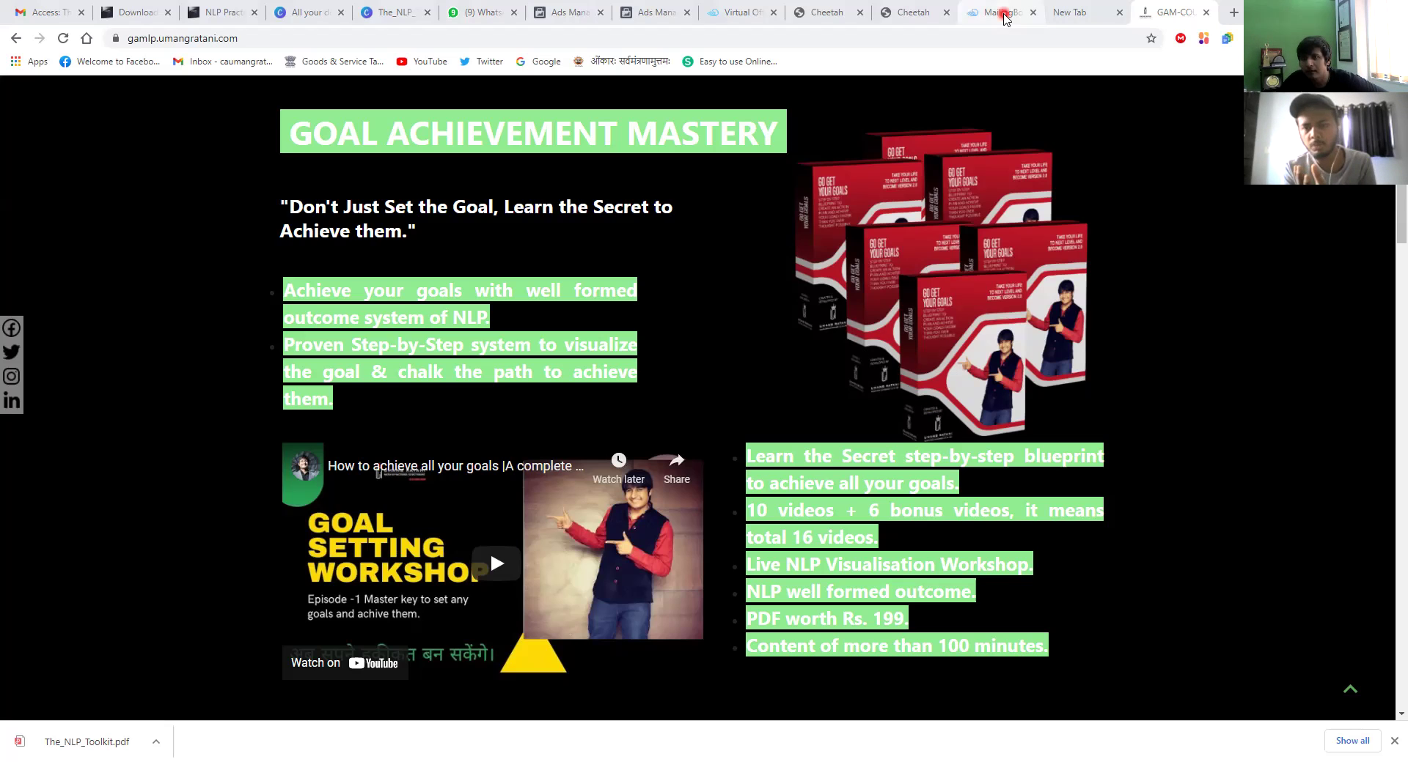
pyautogui.click(1004, 16)
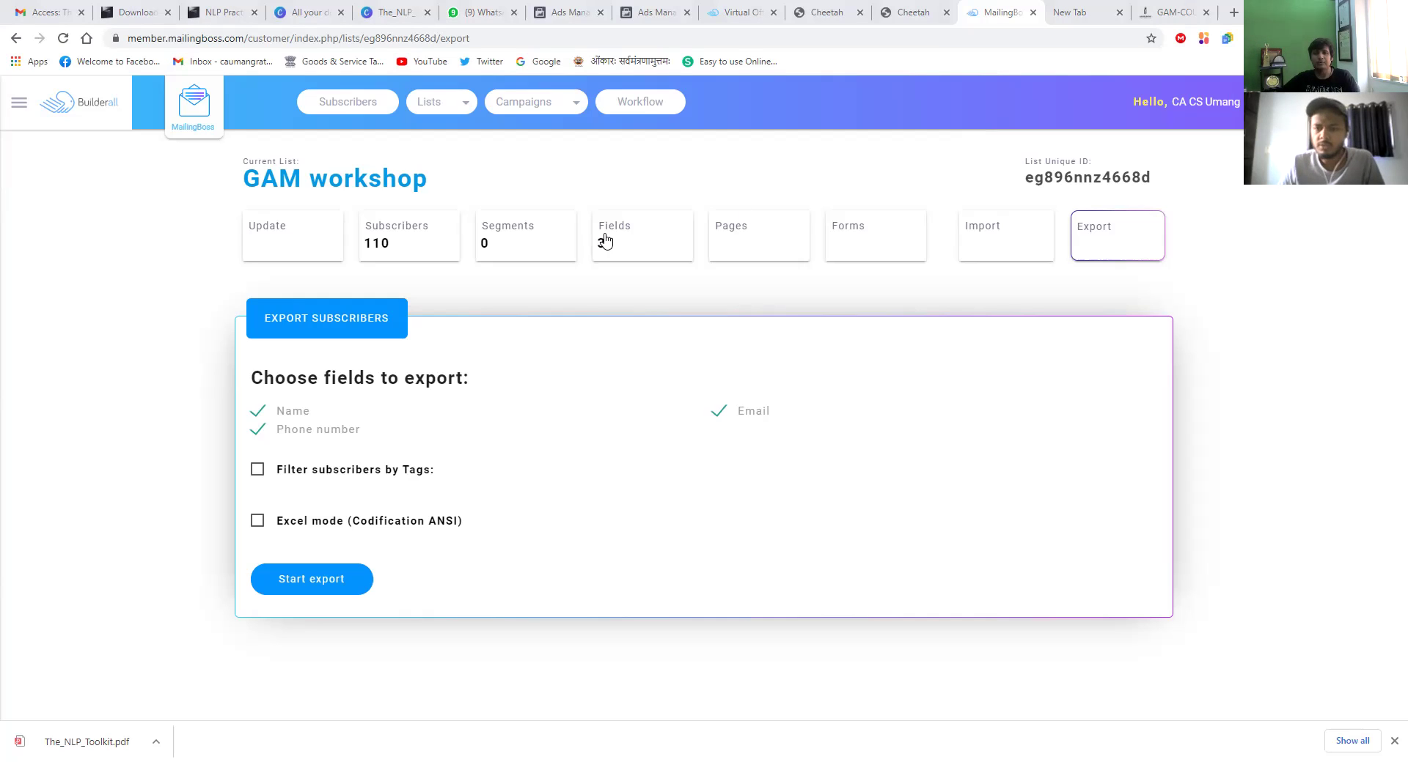
pyautogui.click(396, 233)
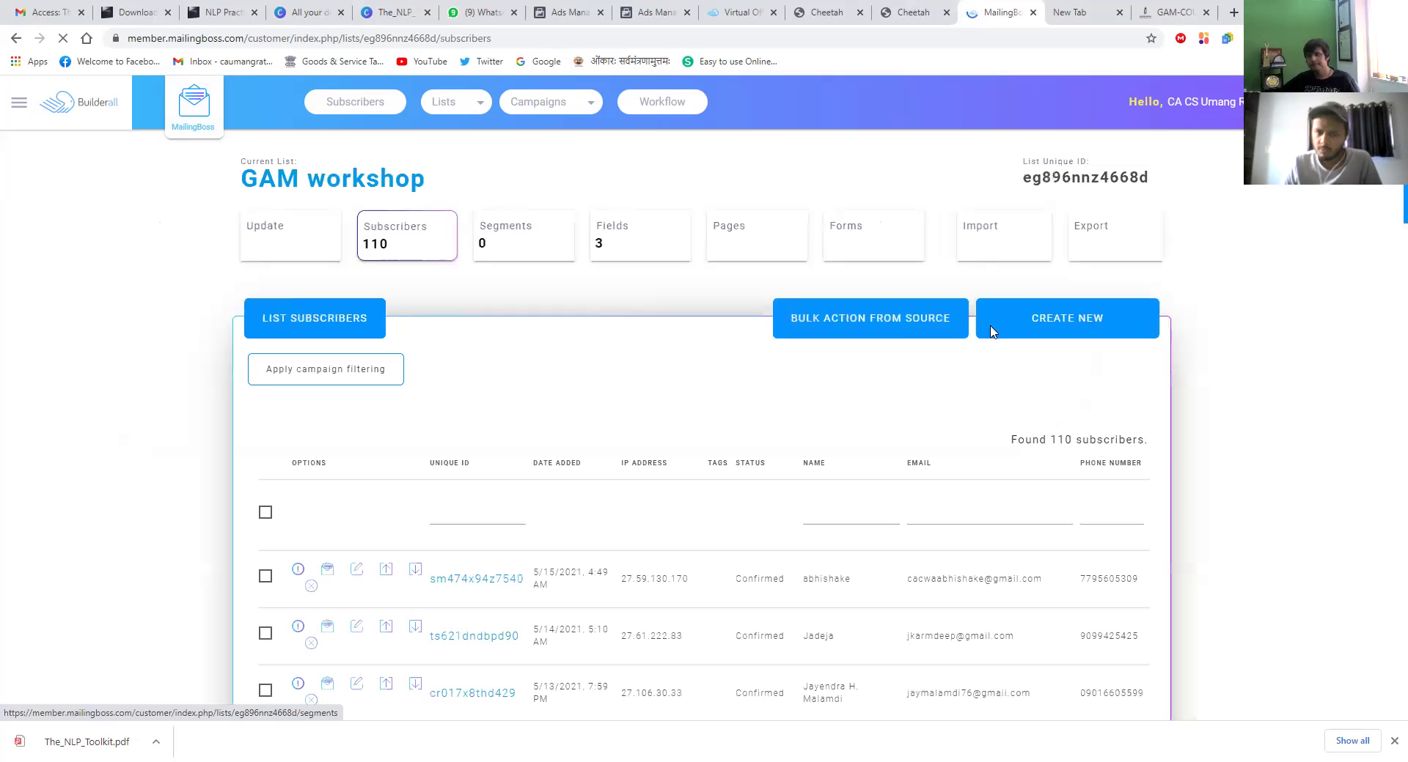
pyautogui.scroll(-2, 756, 392)
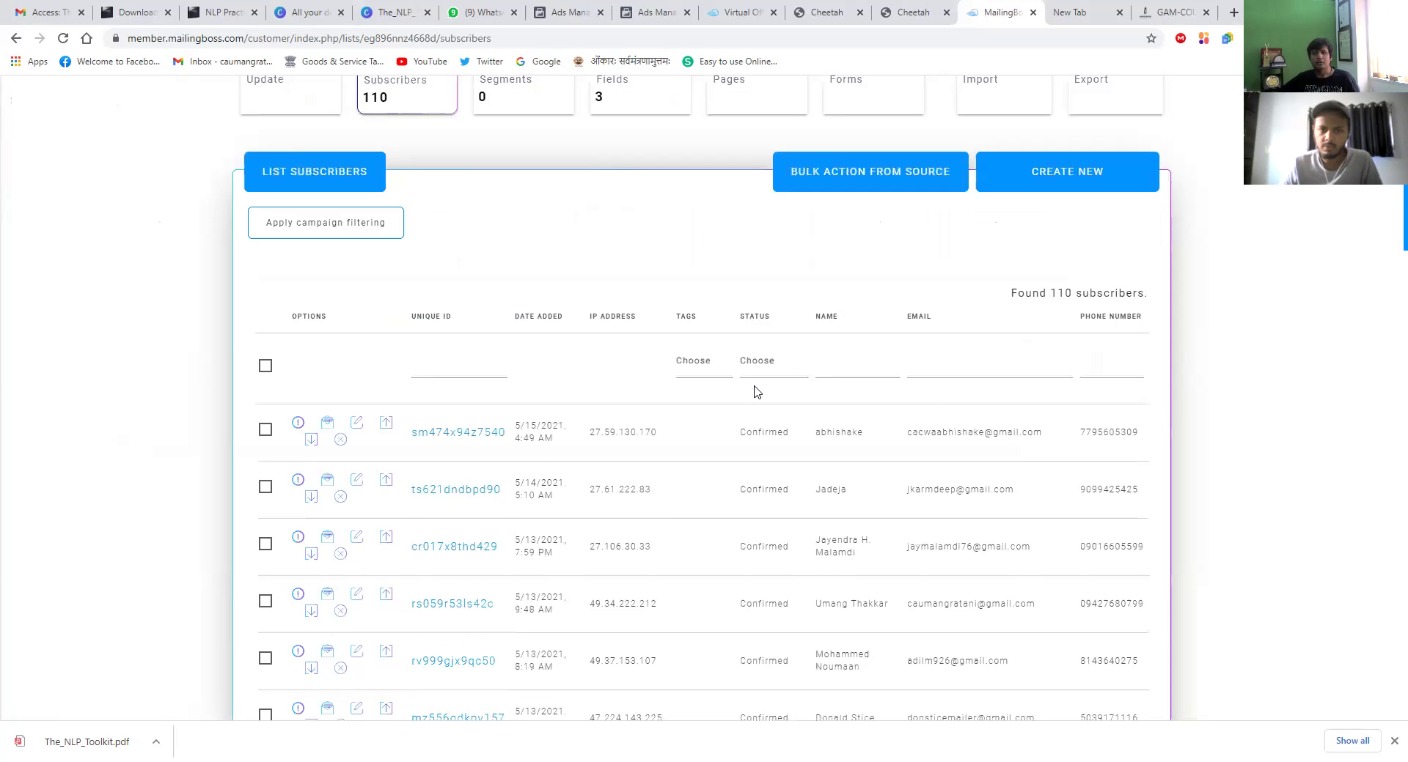
pyautogui.scroll(2, 756, 392)
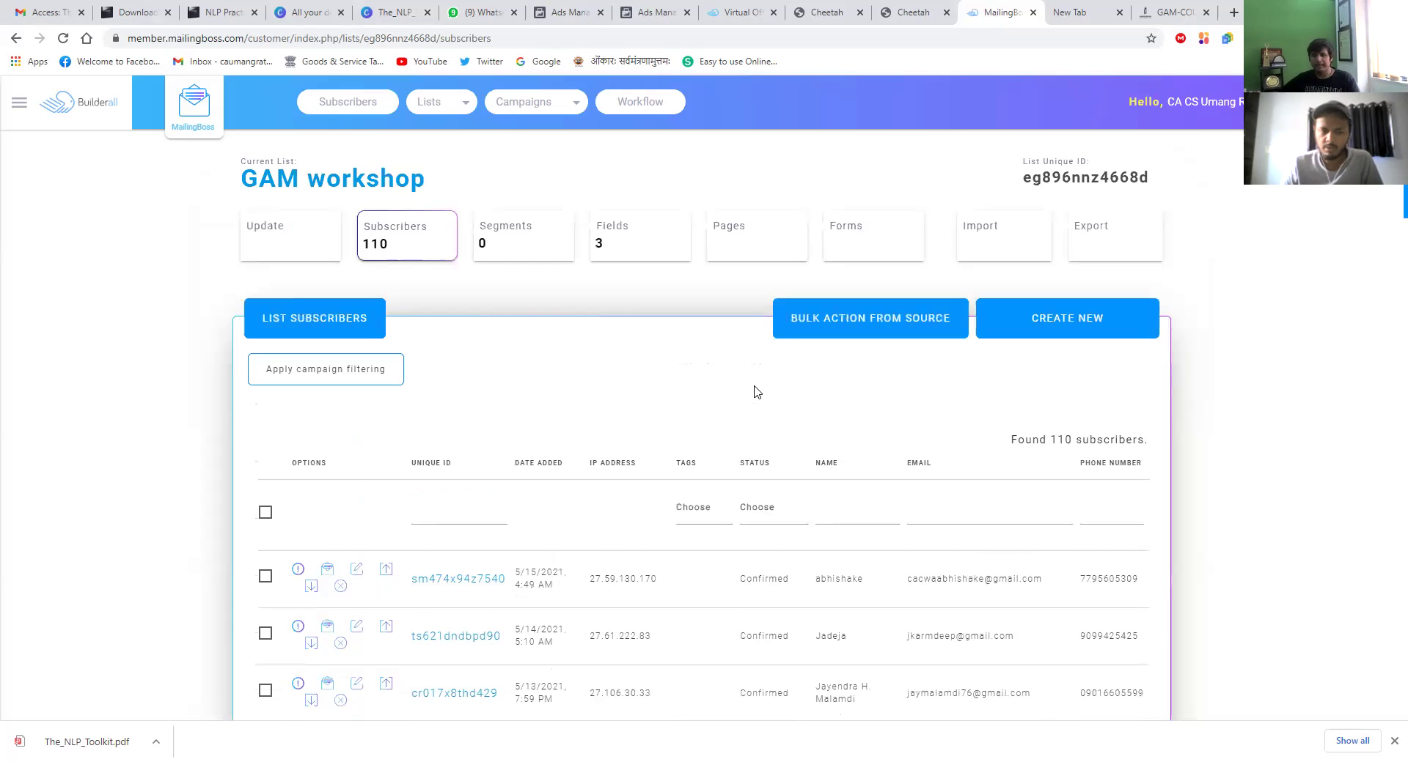
# Step: Filter the GAM workshop subscribers by the Unsubscribed status and review the matching entries
pyautogui.click(751, 513)
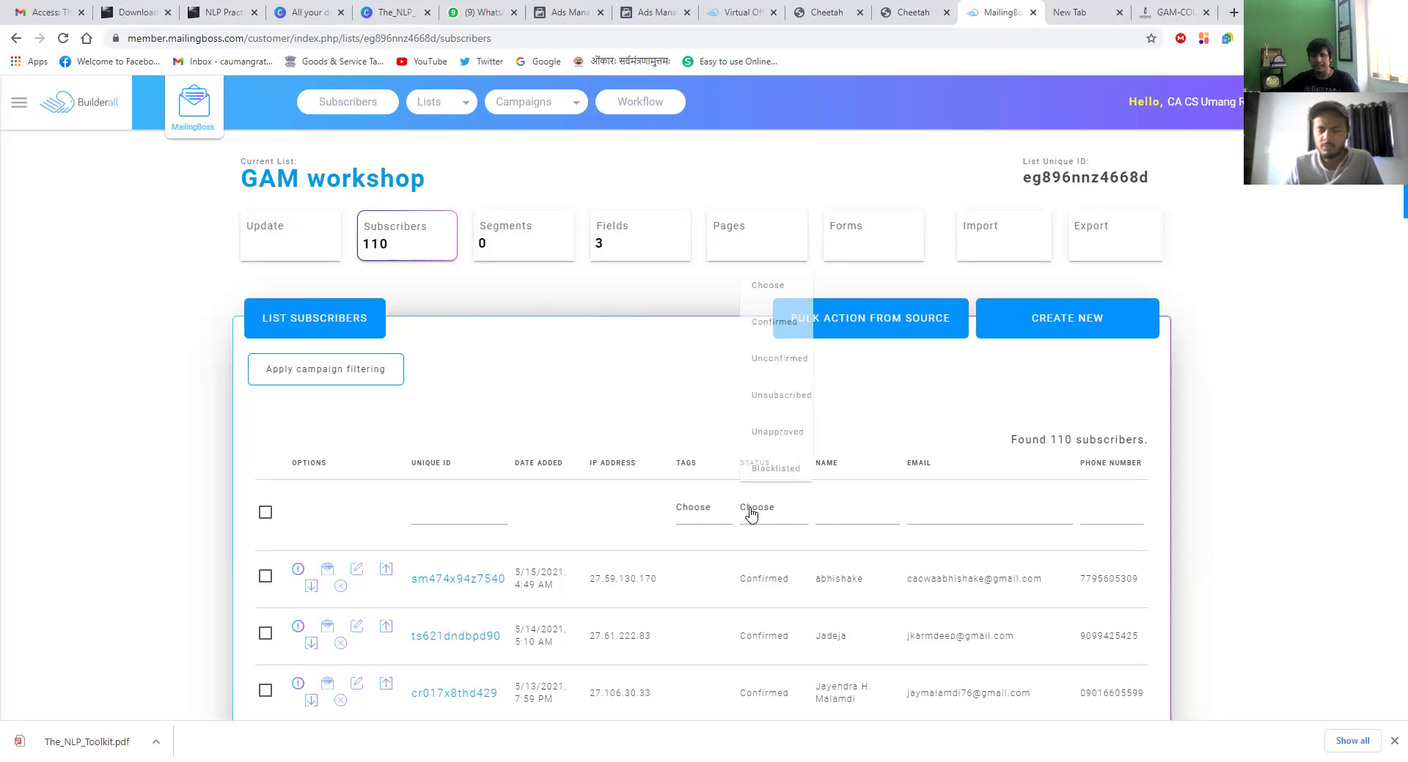
pyautogui.click(764, 402)
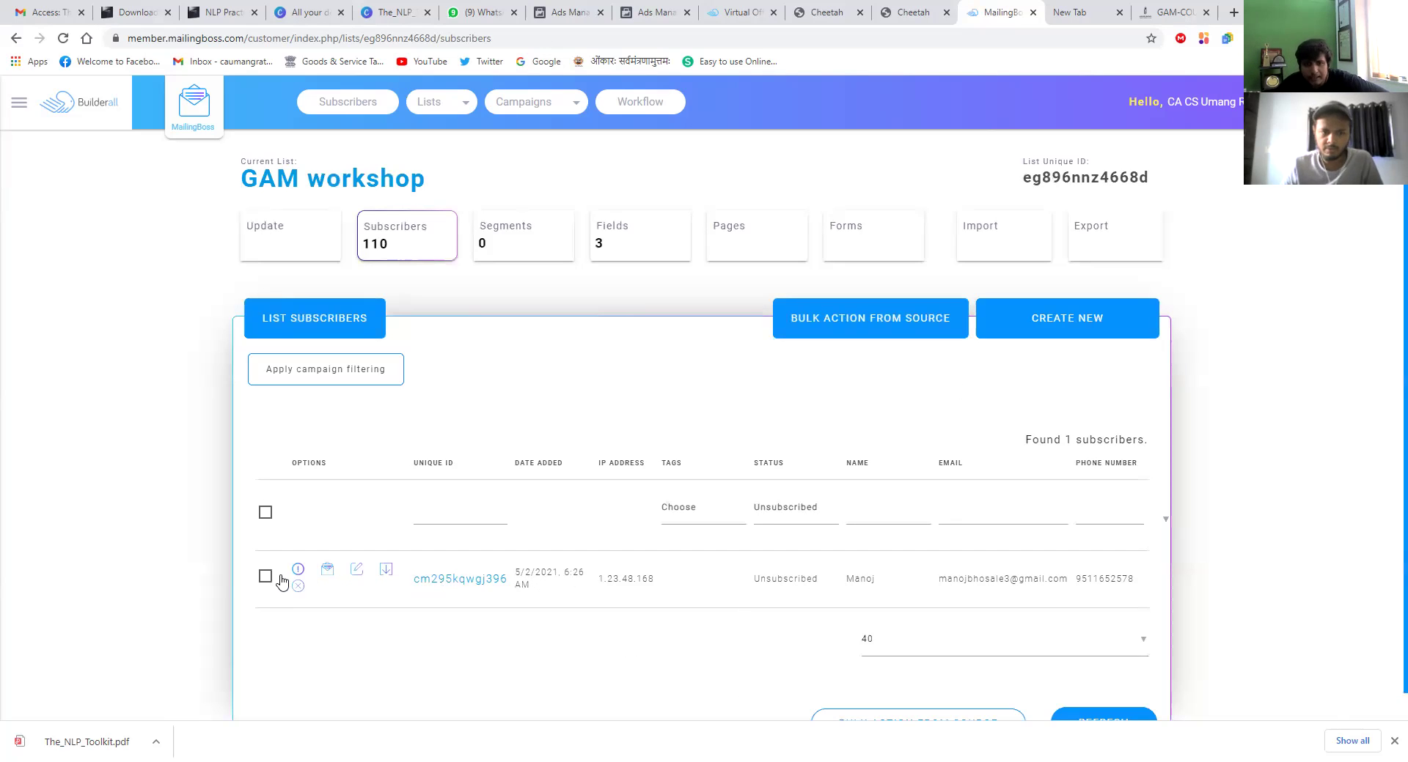
pyautogui.scroll(-1, 954, 583)
pyautogui.scroll(-1, 962, 576)
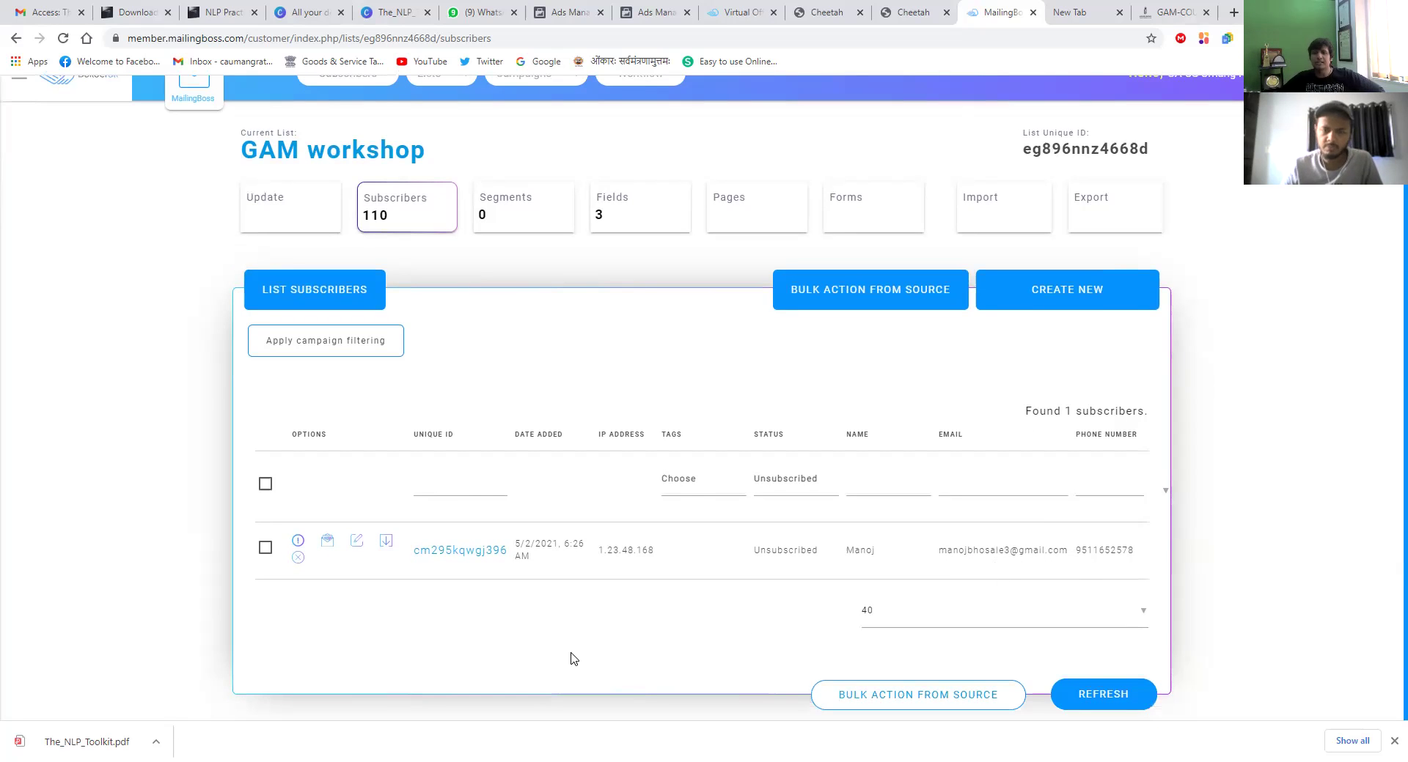
pyautogui.scroll(2, 621, 629)
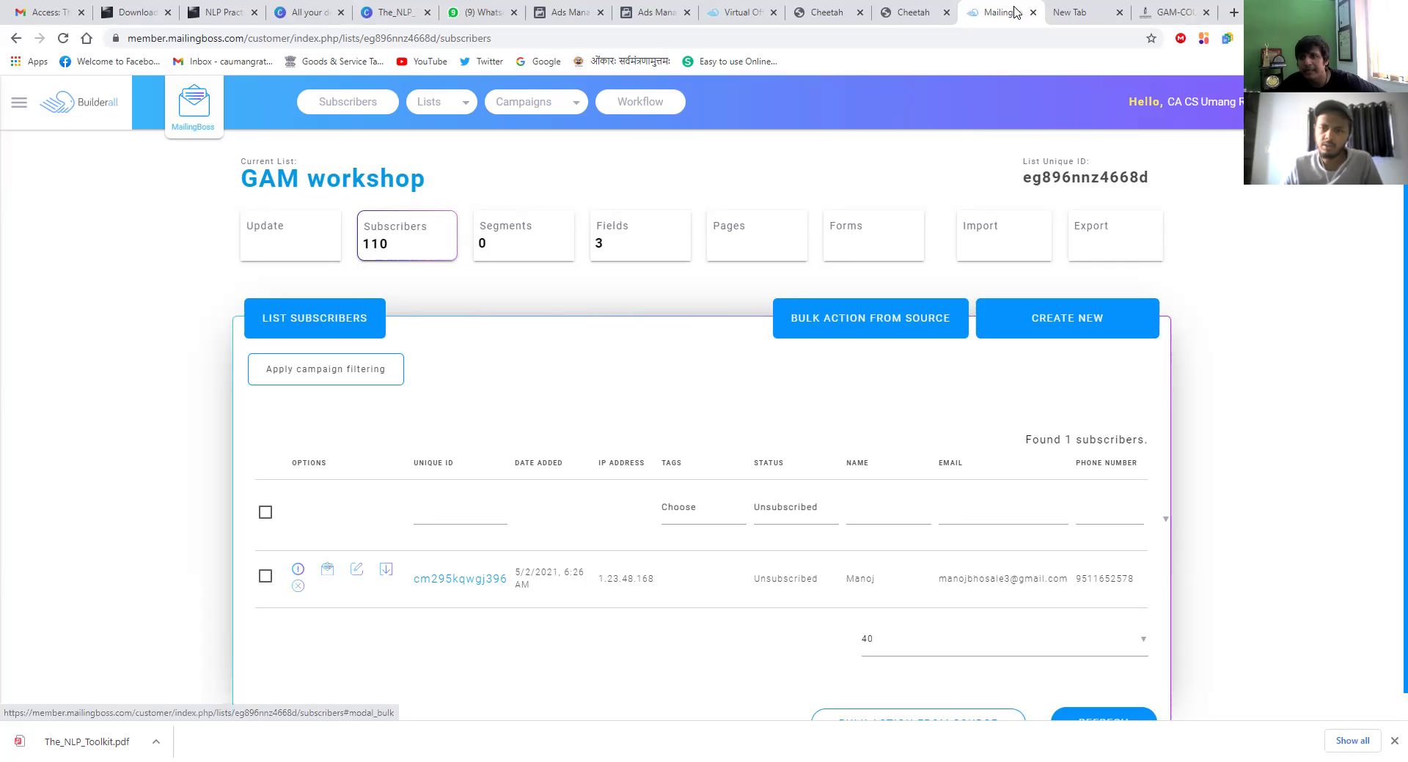
# Step: Switch to the Builderall Virtual Office page
pyautogui.click(726, 15)
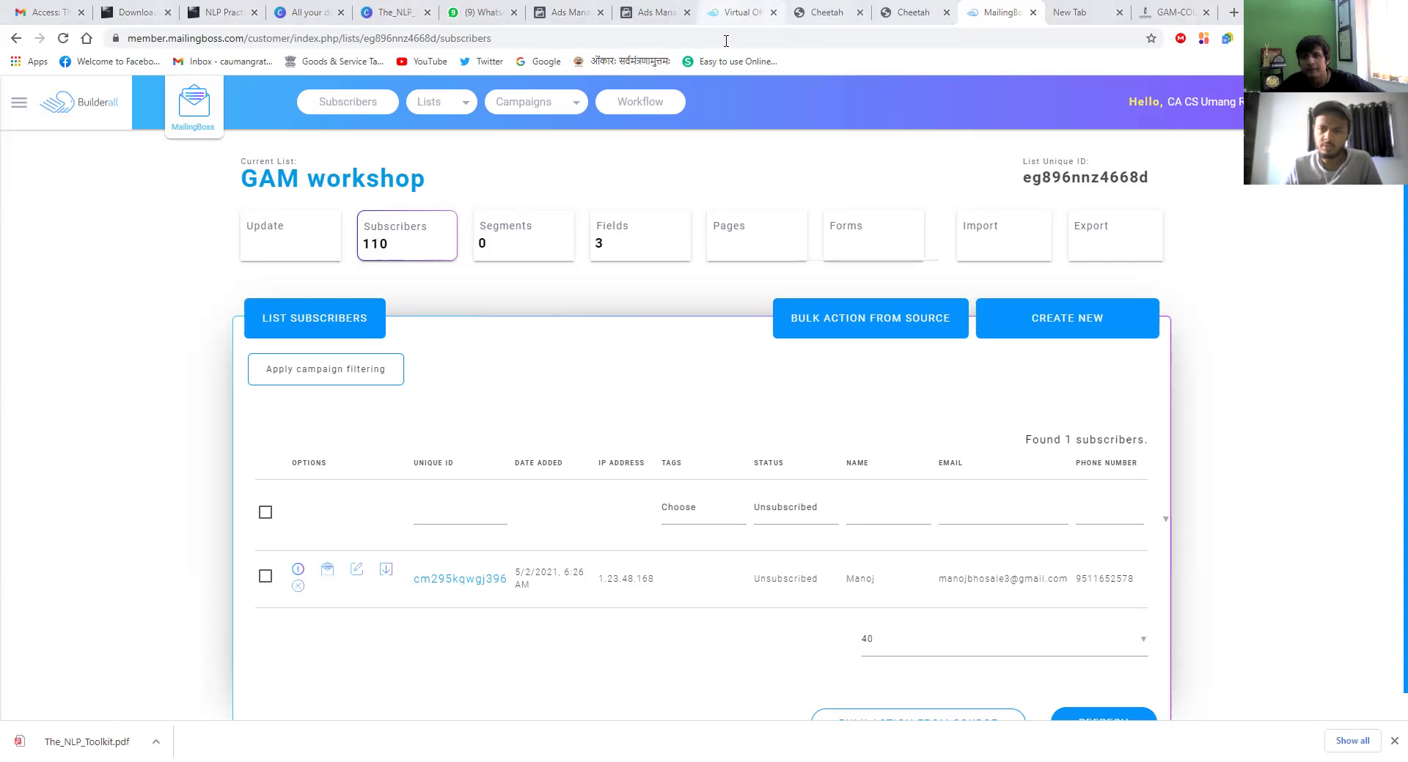